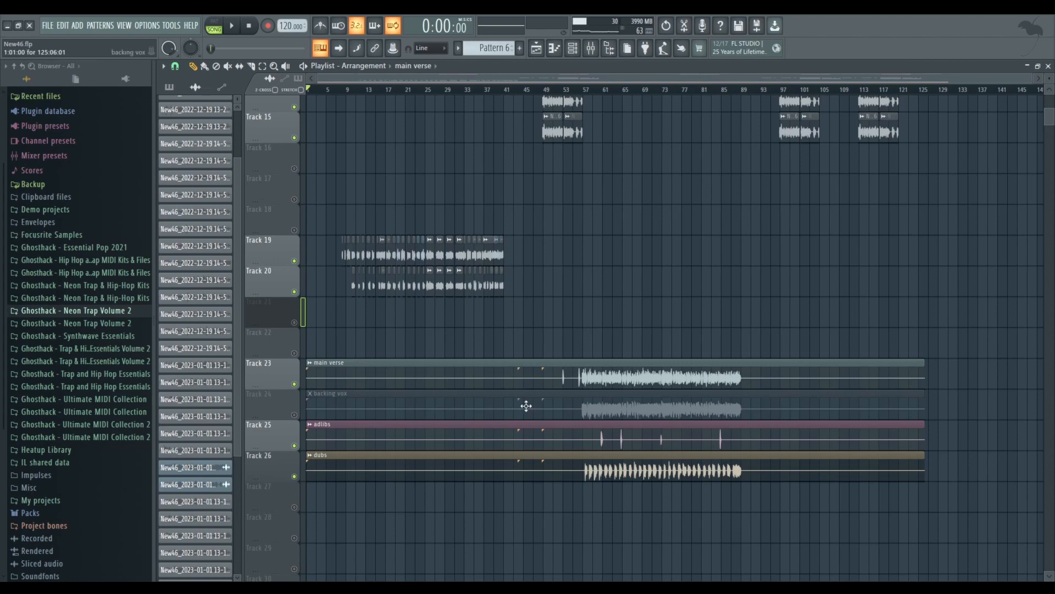
Slice the main verse, backing vox, adlibs and dubs clips and remove their silent ends, keeping 40 bars from bar 51.
{"action": "key", "text": "c"}
{"action": "left_click_drag", "start_coordinate": [479, 350], "coordinate": [479, 508]}
{"action": "left_click_drag", "start_coordinate": [550, 356], "coordinate": [556, 538]}
{"action": "left_click_drag", "start_coordinate": [855, 332], "coordinate": [834, 472]}
{"action": "left_click_drag", "start_coordinate": [769, 473], "coordinate": [765, 365]}
{"action": "left_click_drag", "start_coordinate": [754, 363], "coordinate": [751, 470]}
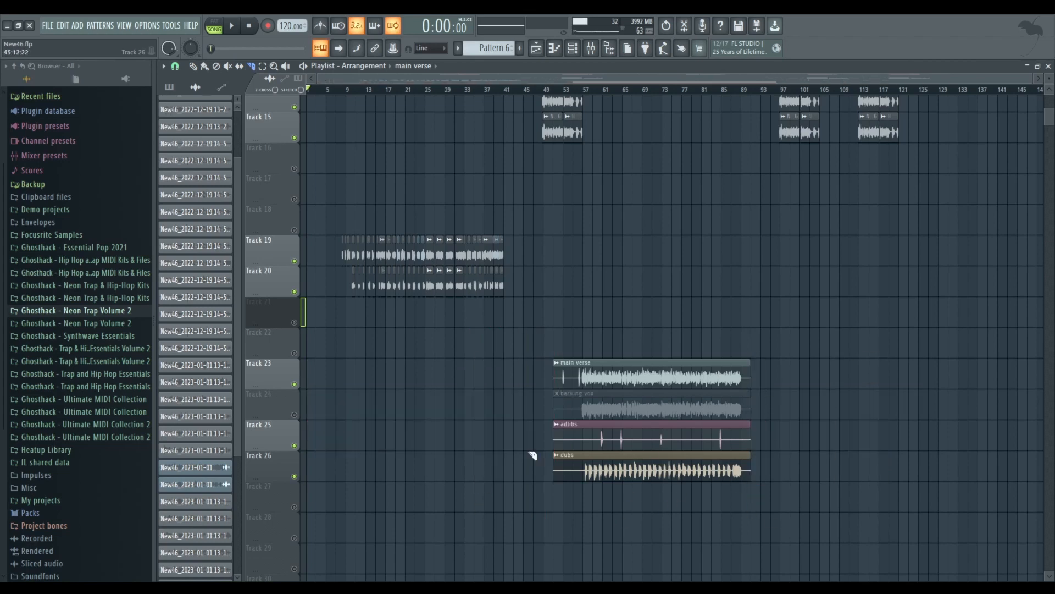
{"action": "left_click", "coordinate": [193, 66]}
Look at the dubs clip up close and view its audio clip settings.
{"action": "scroll", "coordinate": [624, 434], "scroll_direction": "up", "scroll_amount": 8}
{"action": "double_click", "coordinate": [436, 381]}
{"action": "double_click", "coordinate": [440, 469]}
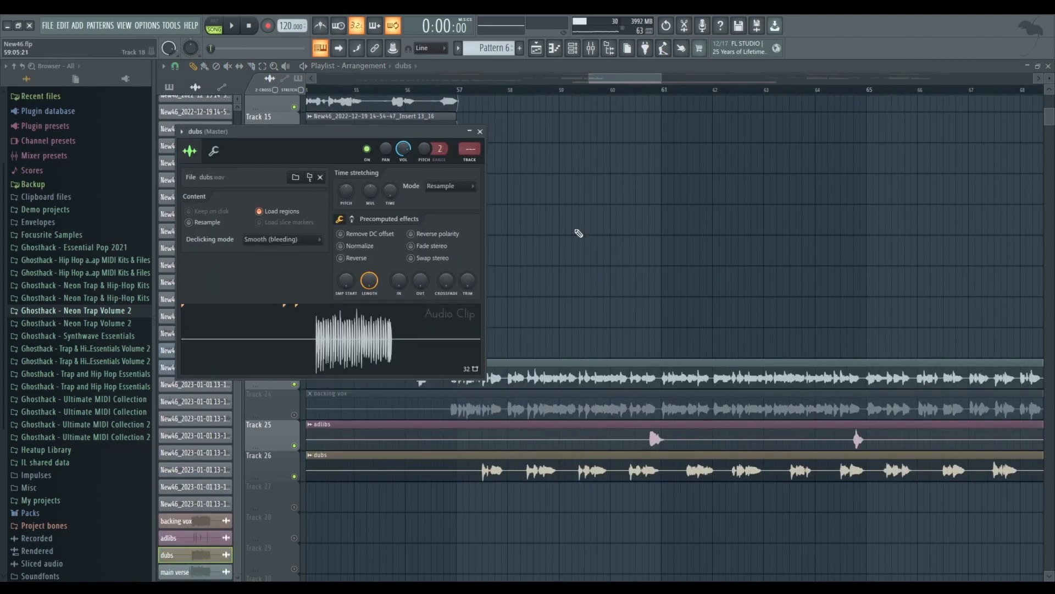
{"action": "left_click", "coordinate": [479, 132]}
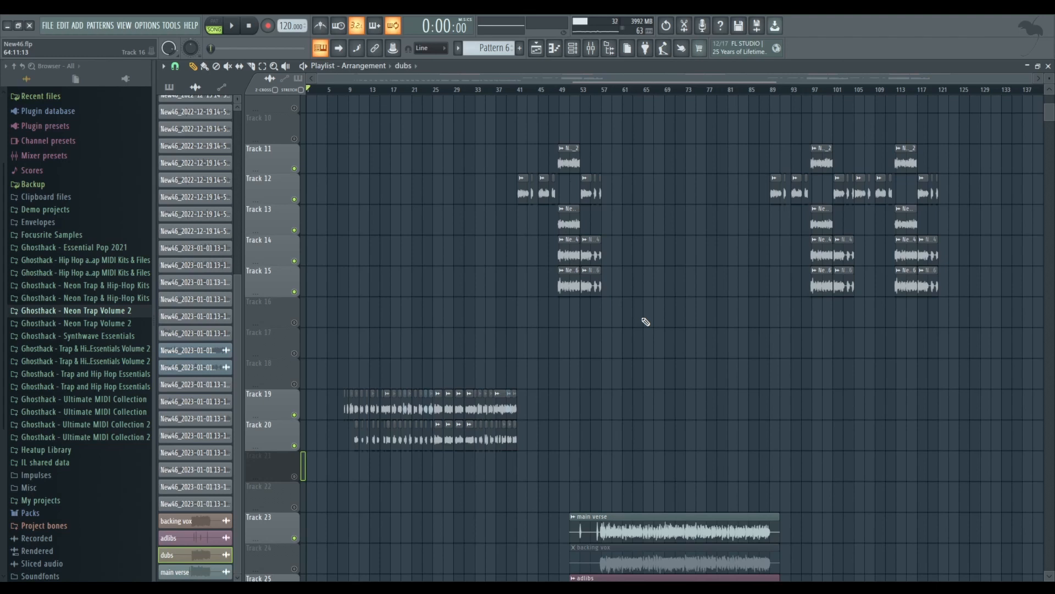
Play the arrangement from bar 53 to hear the verse vocals against the beat.
{"action": "left_click", "coordinate": [571, 92]}
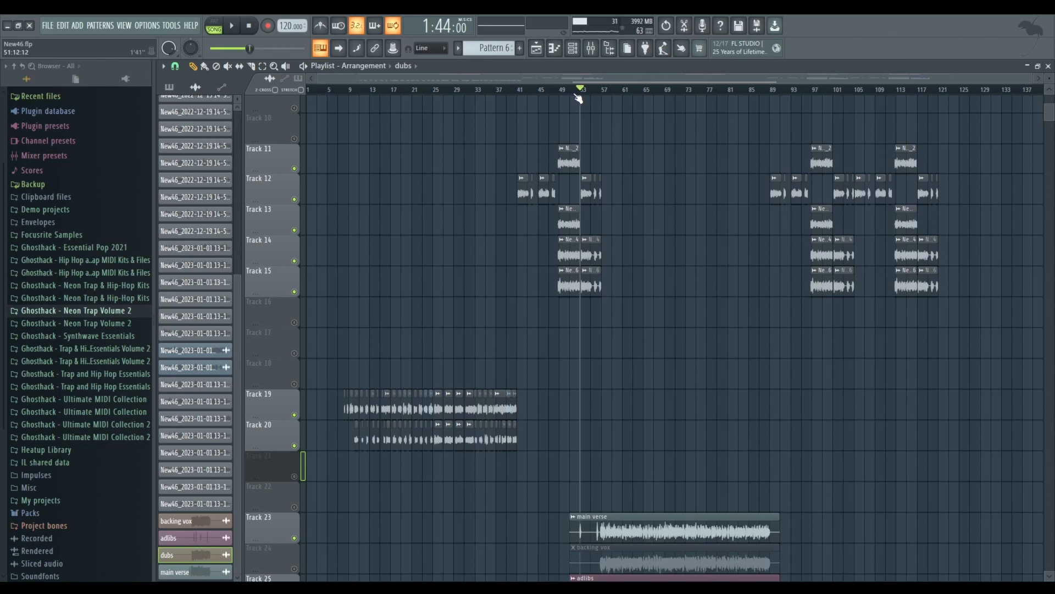
{"action": "scroll", "coordinate": [670, 231], "scroll_direction": "down", "scroll_amount": 3}
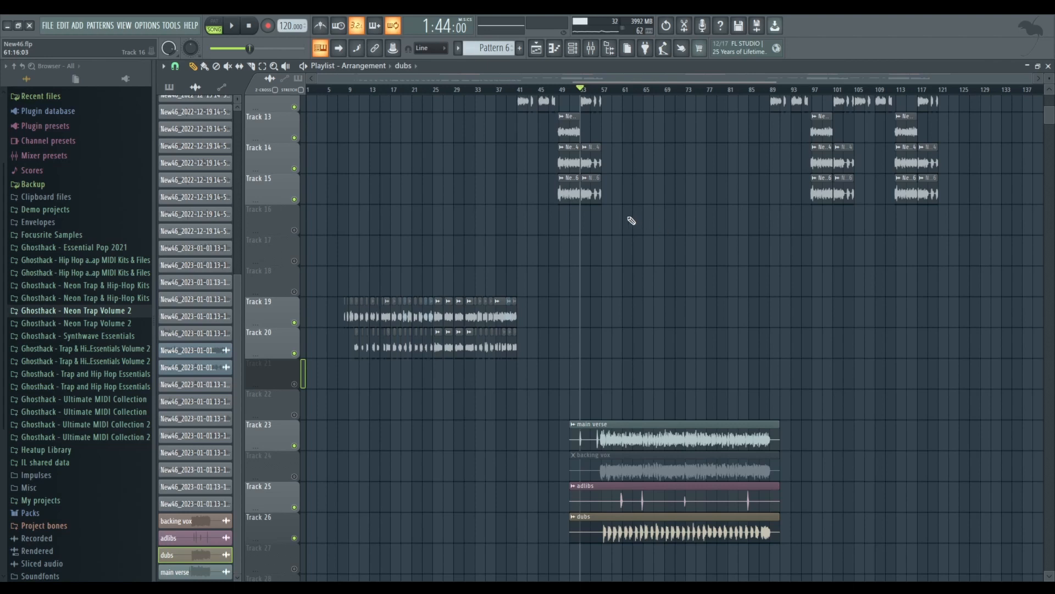
{"action": "key", "text": "space"}
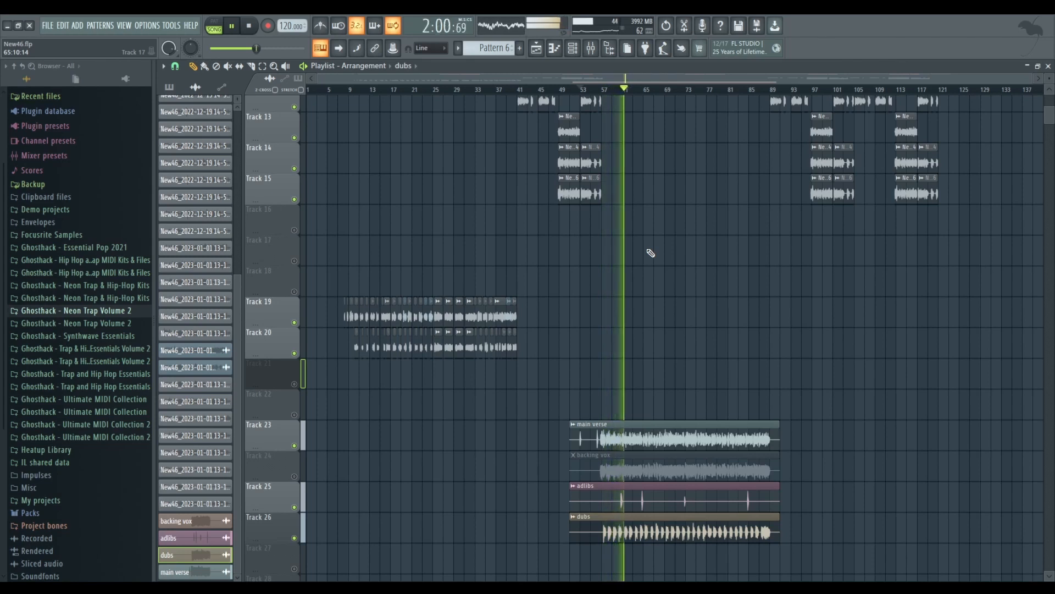
{"action": "key", "text": "space"}
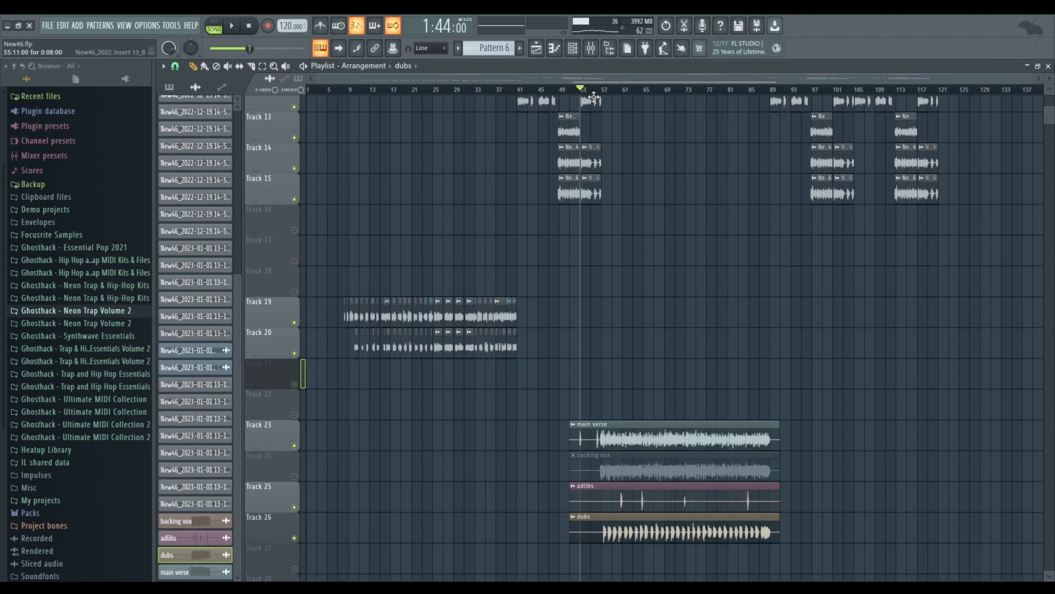
Examine the mixer inserts and the playlist's vocal tracks to find unused inserts for the new vocals.
{"action": "key", "text": "F9"}
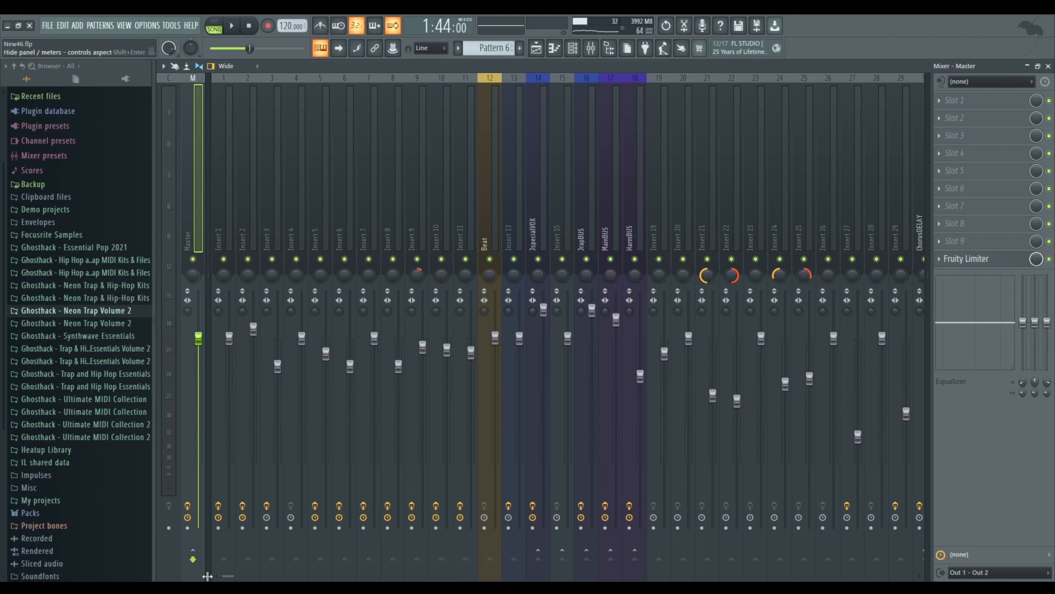
{"action": "left_click_drag", "start_coordinate": [227, 577], "coordinate": [346, 576]}
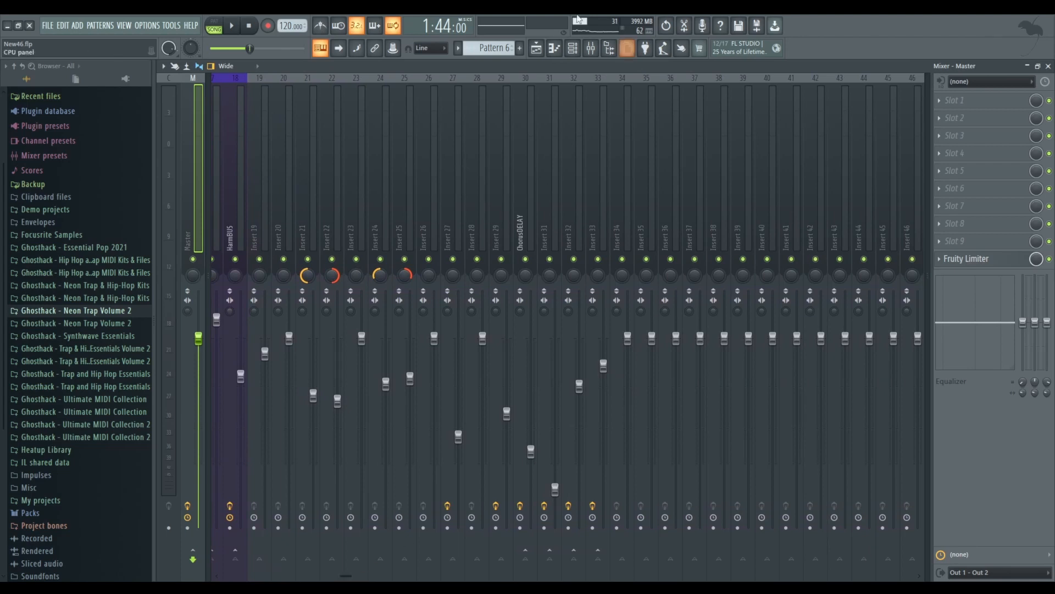
{"action": "left_click", "coordinate": [536, 48]}
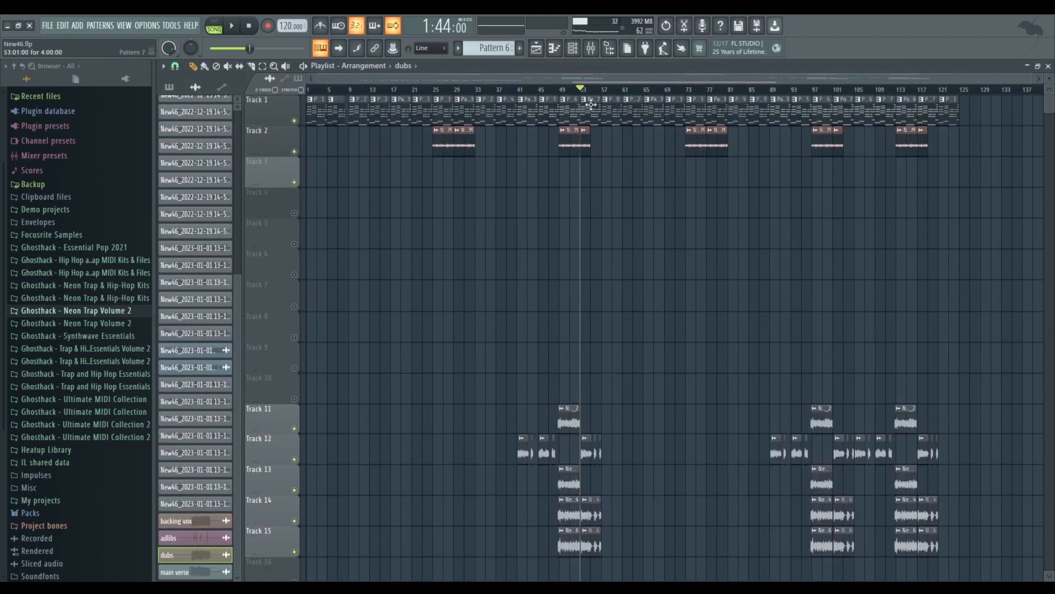
{"action": "scroll", "coordinate": [628, 297], "scroll_direction": "down", "scroll_amount": 1}
{"action": "scroll", "coordinate": [628, 297], "scroll_direction": "down", "scroll_amount": 8}
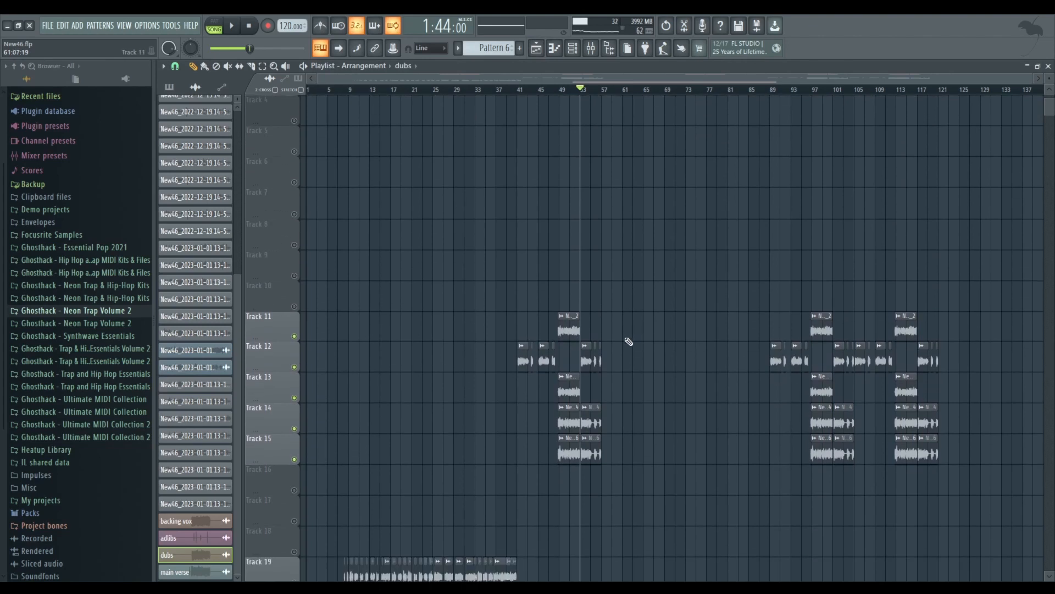
{"action": "scroll", "coordinate": [640, 431], "scroll_direction": "down", "scroll_amount": 2}
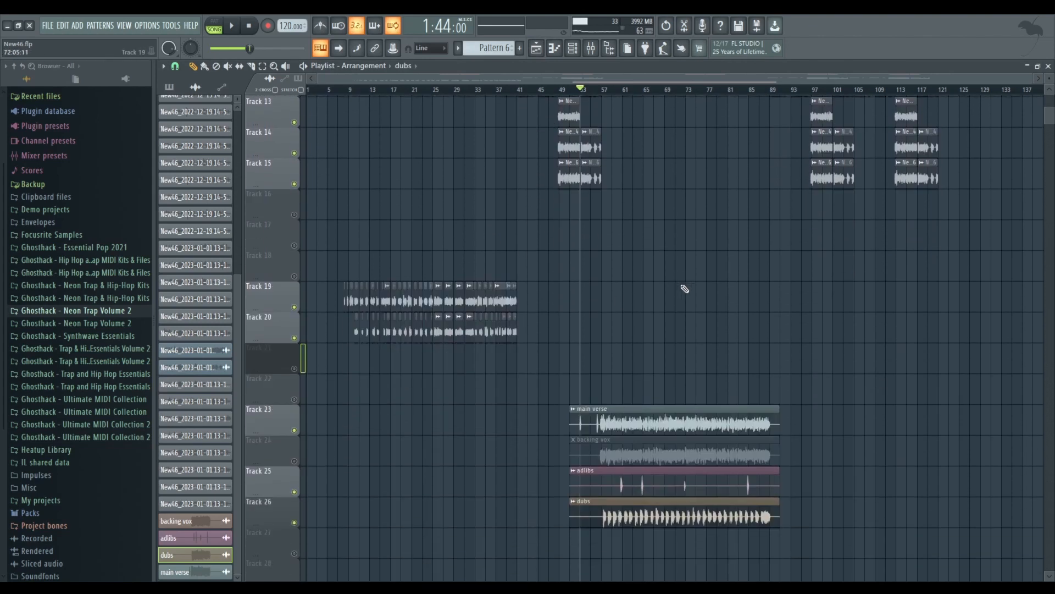
{"action": "left_click", "coordinate": [591, 49]}
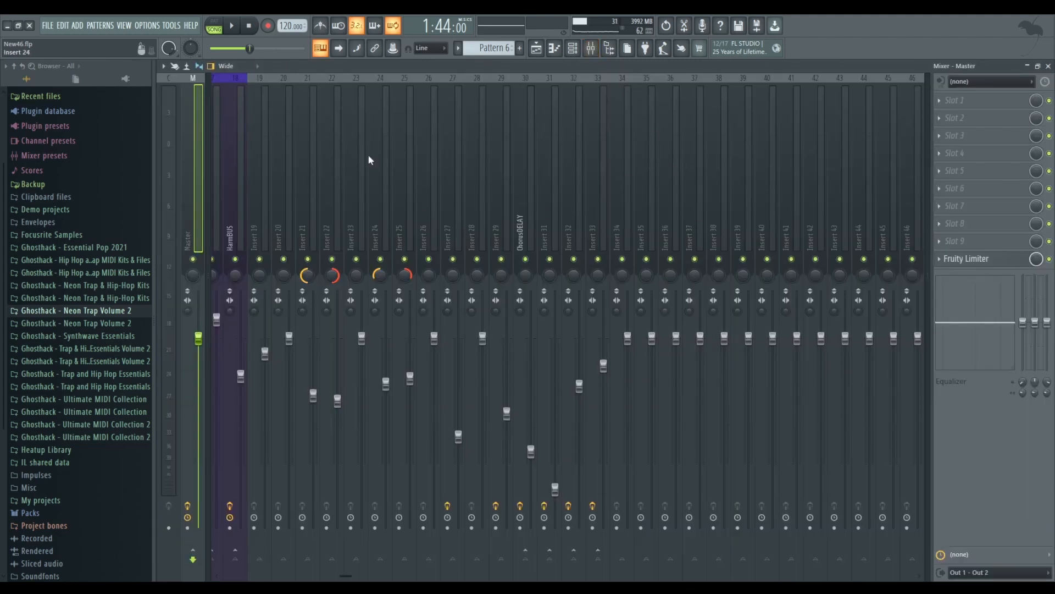
{"action": "scroll", "coordinate": [377, 577], "scroll_direction": "left", "scroll_amount": 3}
{"action": "scroll", "coordinate": [377, 577], "scroll_direction": "right", "scroll_amount": 3}
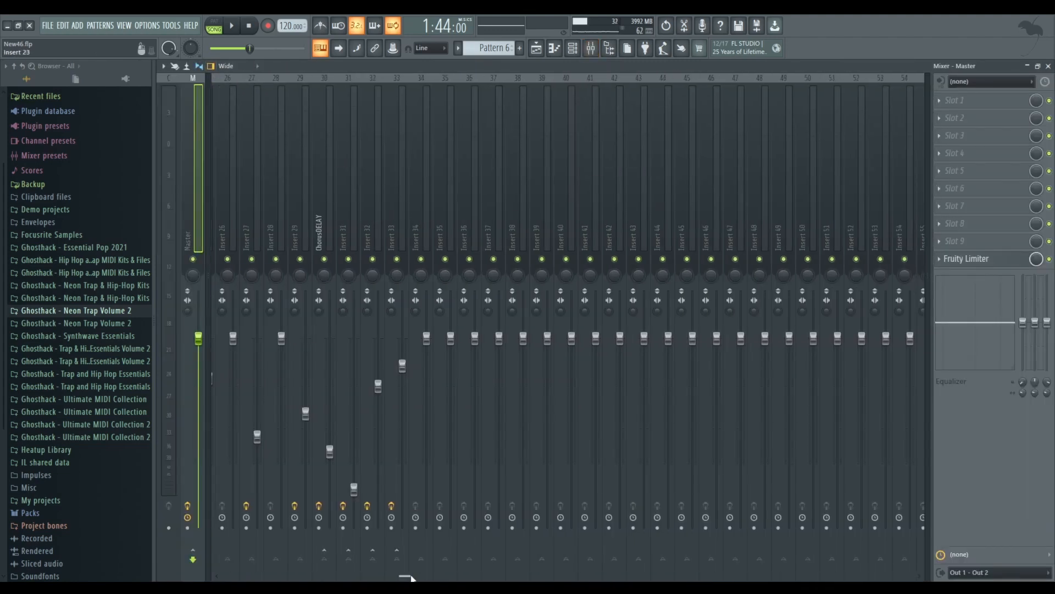
Route the main verse clip to mixer track 35, leaving the empty insert 34 free.
{"action": "left_click", "coordinate": [417, 176]}
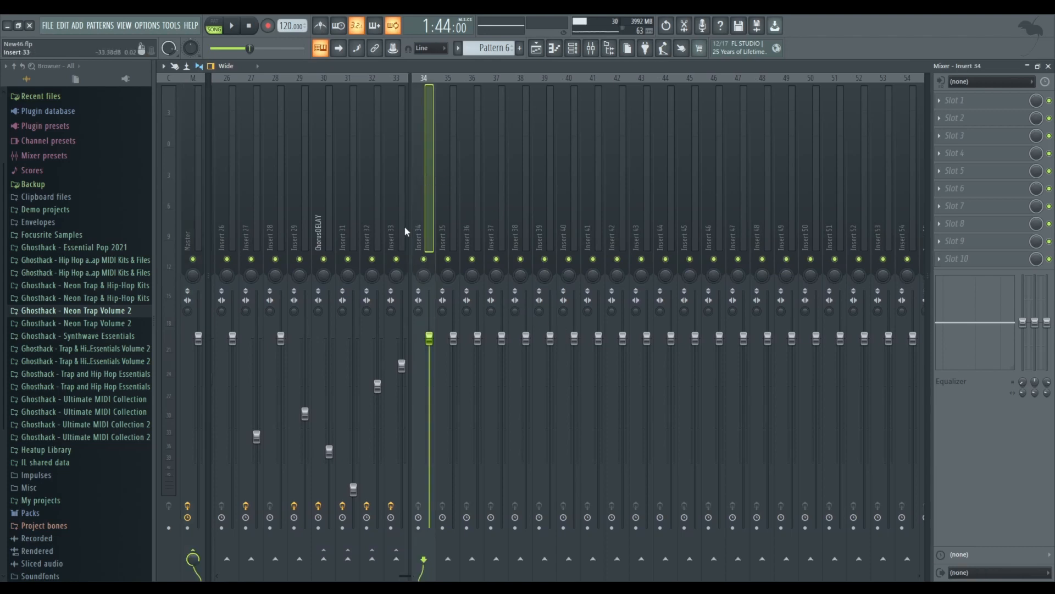
{"action": "left_click", "coordinate": [396, 205]}
{"action": "left_click", "coordinate": [424, 196]}
{"action": "key", "text": "F9"}
{"action": "mouse_move", "coordinate": [483, 163]}
{"action": "left_mouse_down"}
{"action": "mouse_move", "coordinate": [484, 128]}
{"action": "mouse_move", "coordinate": [484, 160]}
{"action": "left_mouse_up"}
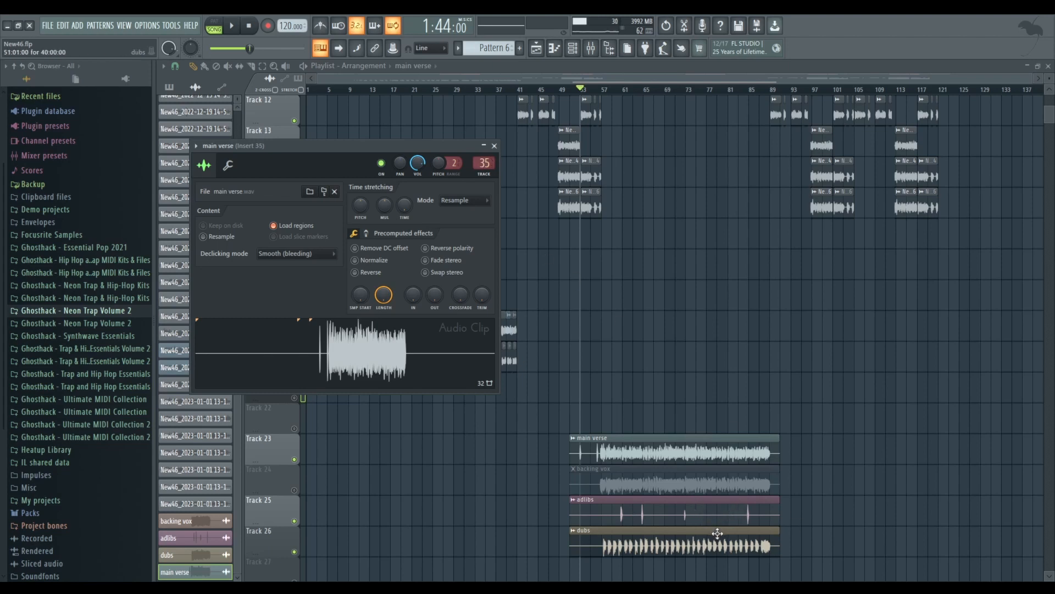
Route the backing vox clip to its own mixer track.
{"action": "double_click", "coordinate": [689, 484]}
{"action": "left_click_drag", "start_coordinate": [549, 233], "coordinate": [549, 214]}
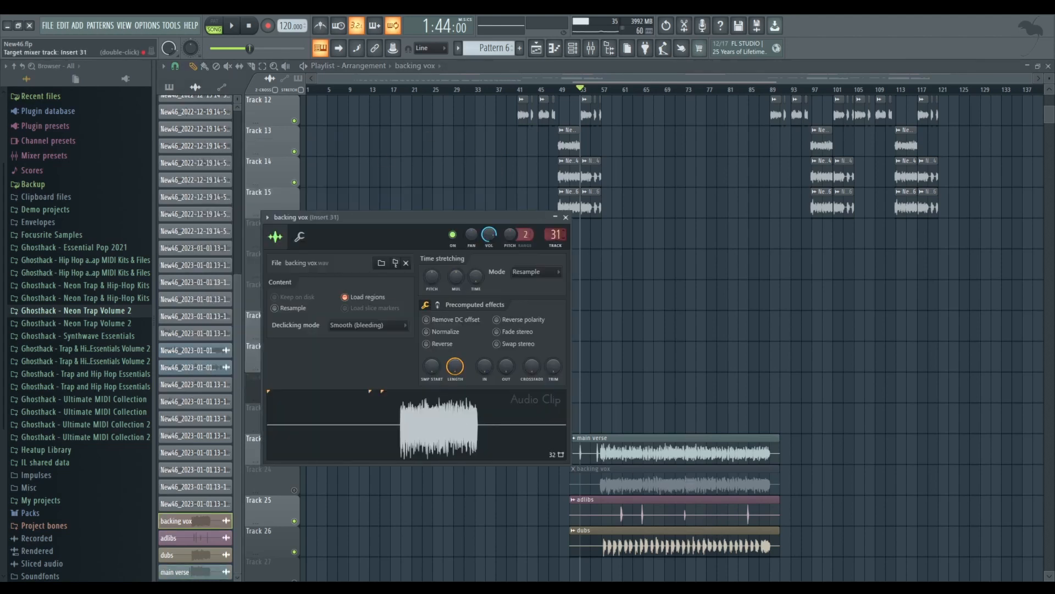
{"action": "double_click", "coordinate": [692, 512]}
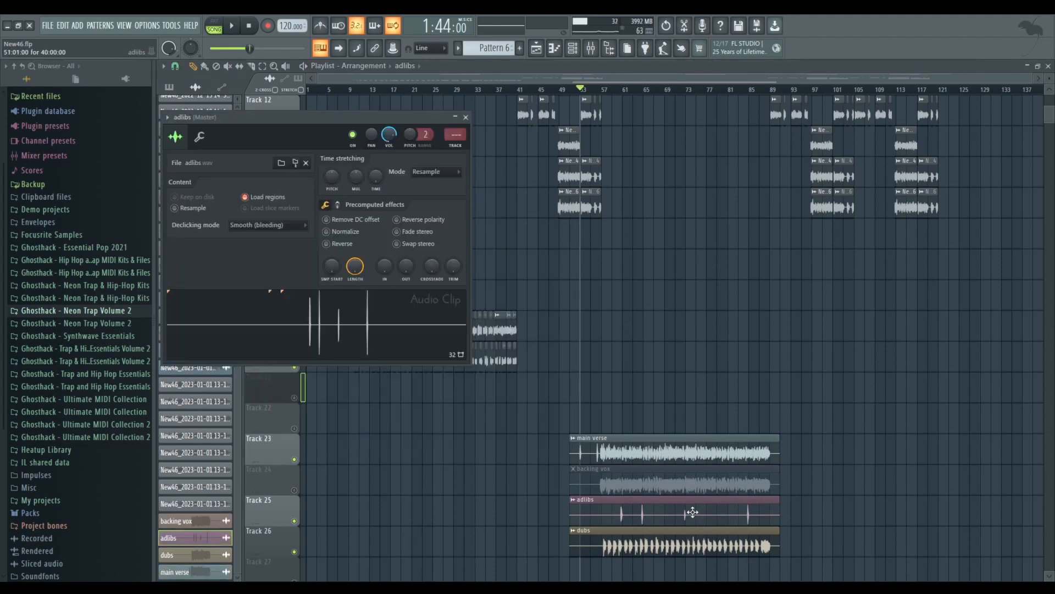
{"action": "double_click", "coordinate": [692, 512]}
Route the dubs and adlibs clips from the master to mixer track 37.
{"action": "double_click", "coordinate": [704, 543]}
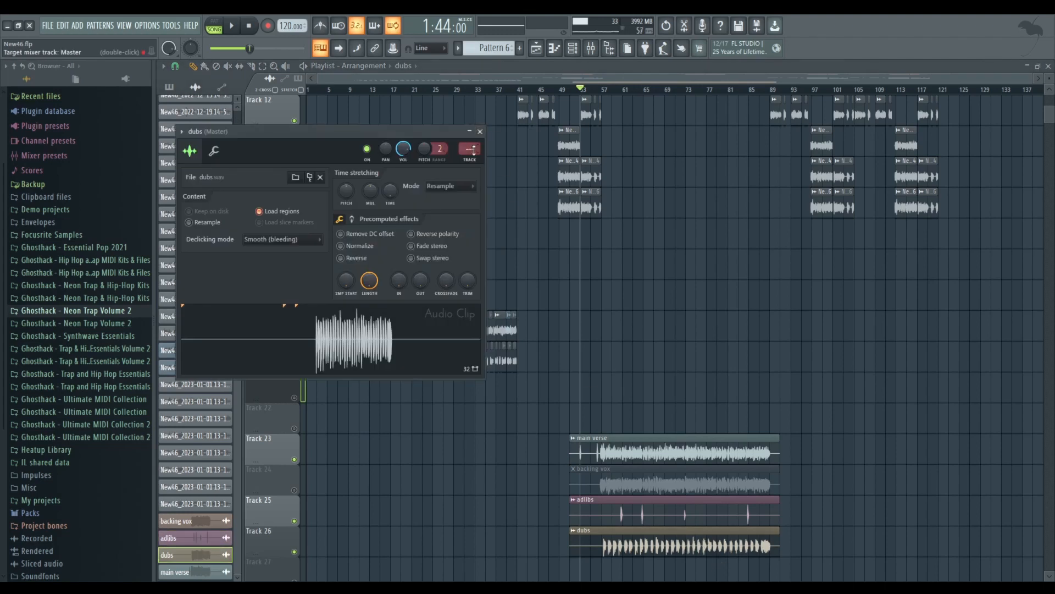
{"action": "left_click_drag", "start_coordinate": [470, 149], "coordinate": [469, 132]}
{"action": "double_click", "coordinate": [701, 515]}
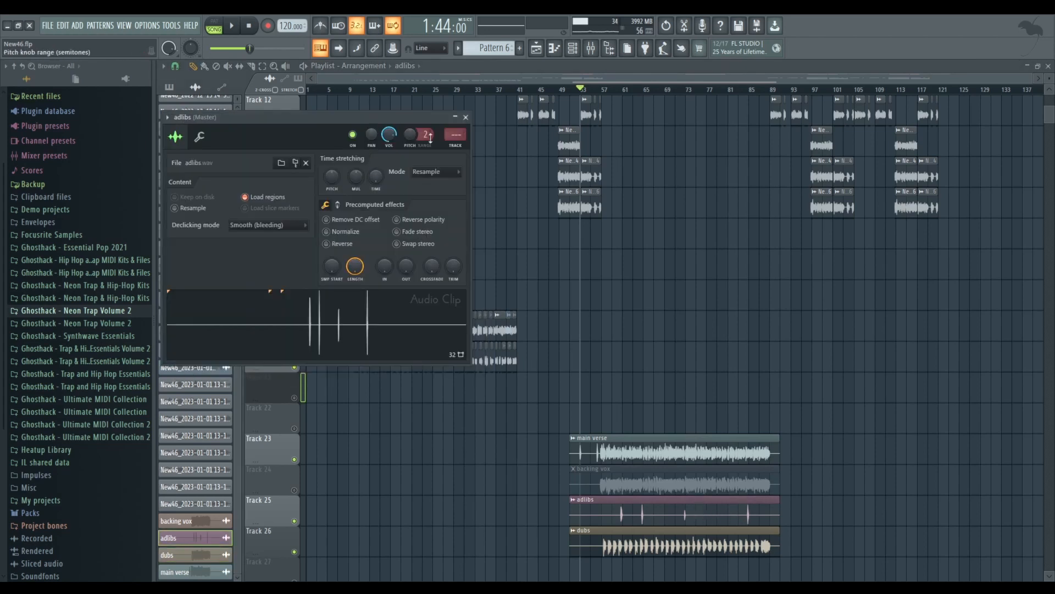
{"action": "left_click_drag", "start_coordinate": [455, 137], "coordinate": [456, 132]}
Rename mixer insert 34 to ToltecVoxBUS and colour it blue.
{"action": "left_click", "coordinate": [591, 48]}
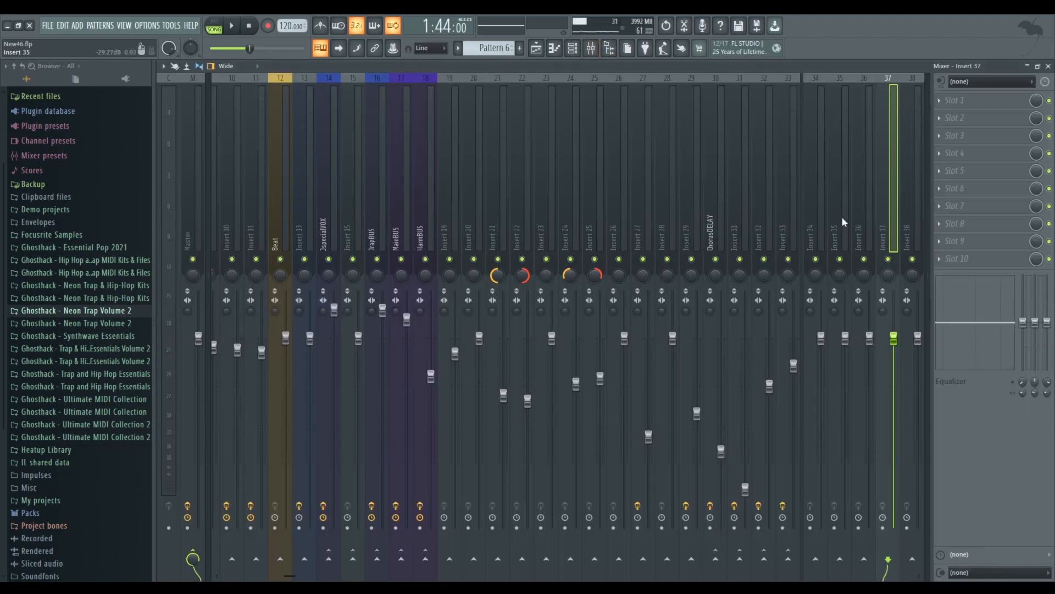
{"action": "left_click", "coordinate": [812, 204]}
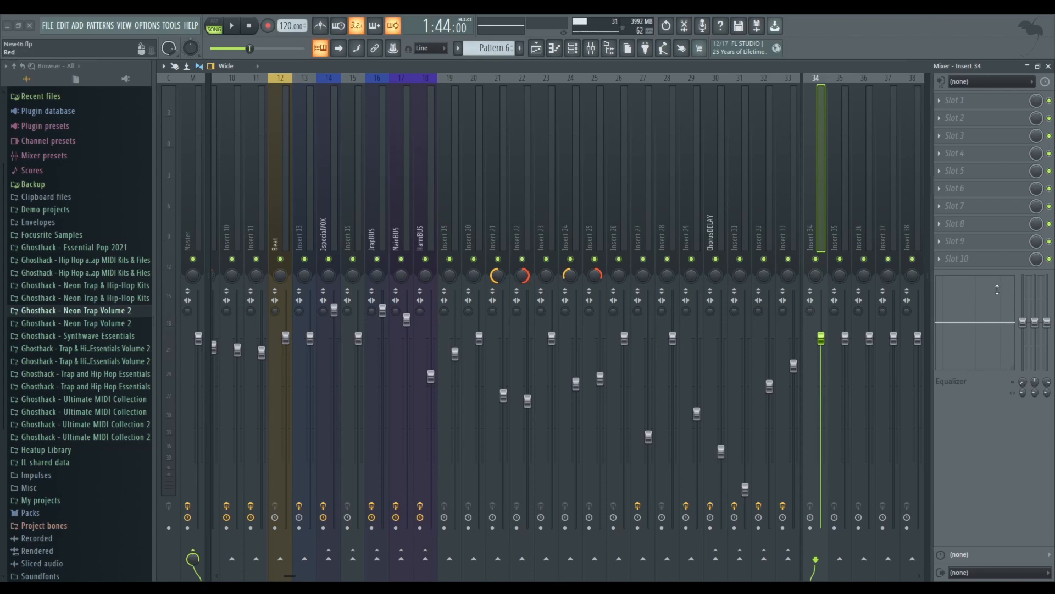
{"action": "key", "text": "Return"}
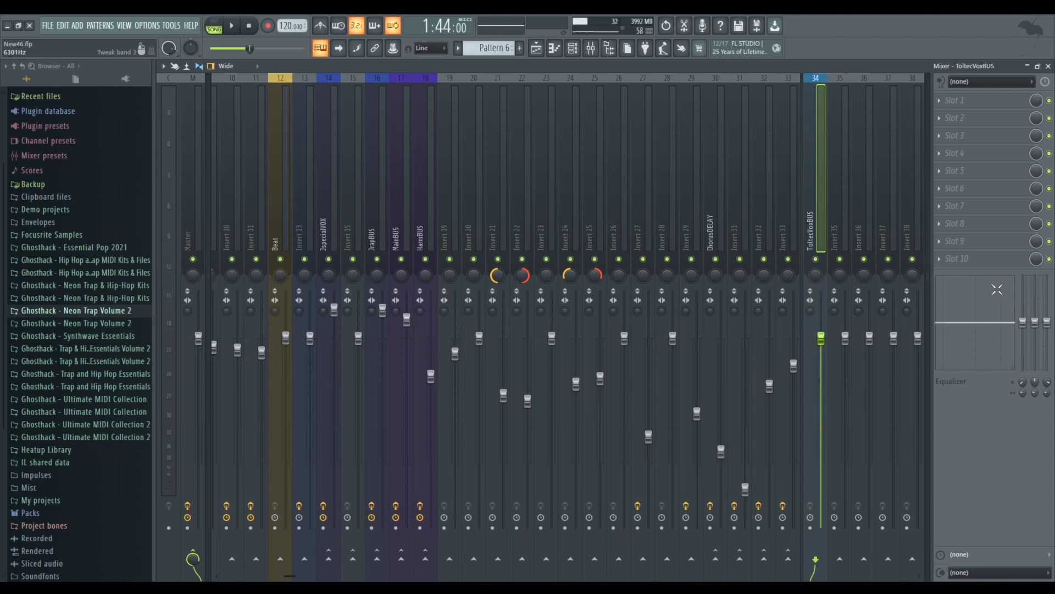
Send mixer inserts 35 and 36 to ToltecVoxBUS instead of the master.
{"action": "scroll", "coordinate": [751, 189], "scroll_direction": "right", "scroll_amount": 3}
{"action": "left_click", "coordinate": [751, 189]}
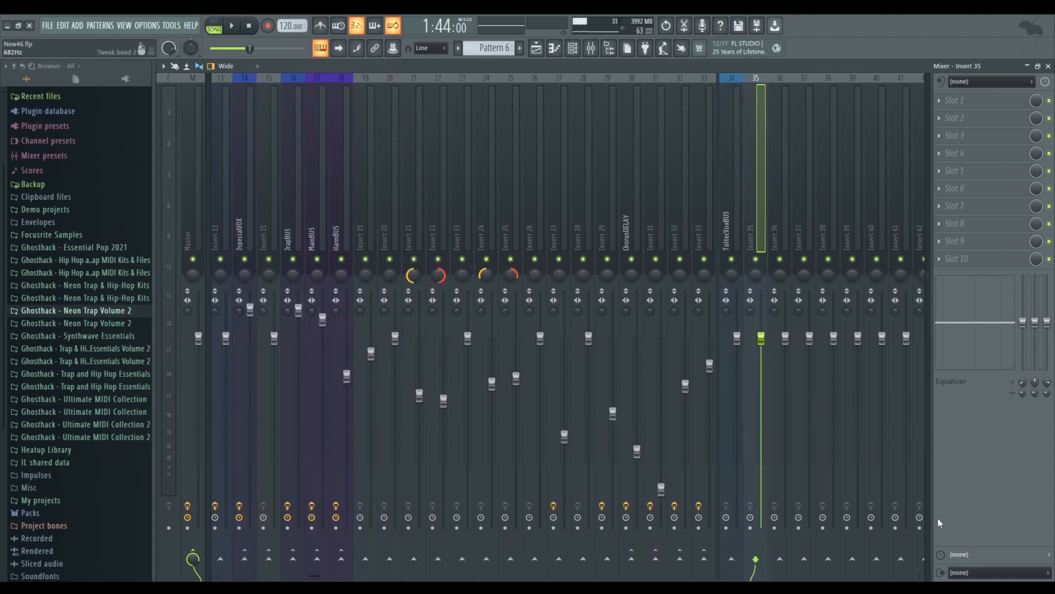
{"action": "left_click", "coordinate": [193, 556]}
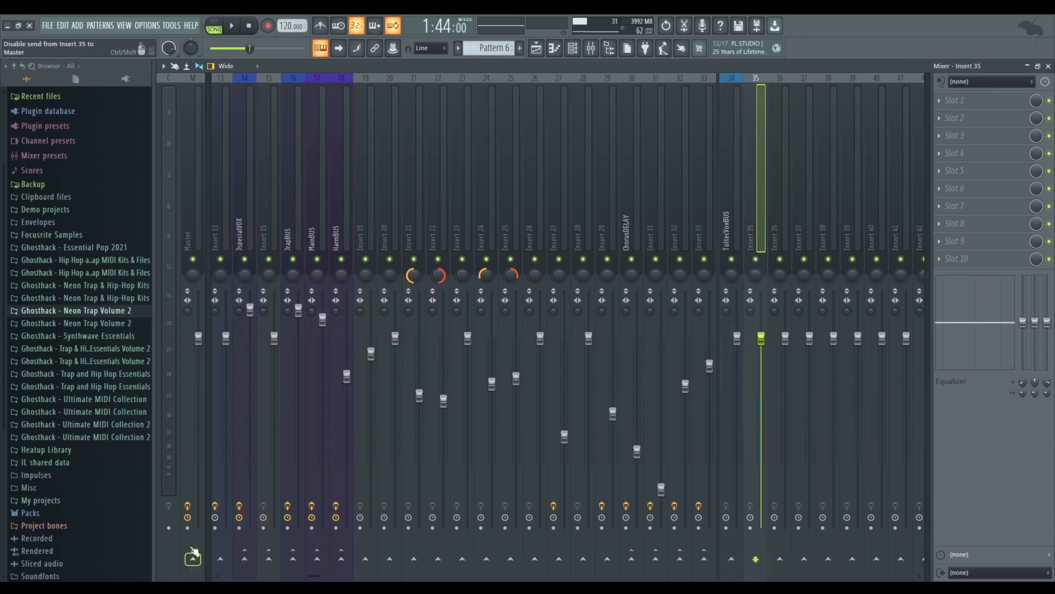
{"action": "left_click", "coordinate": [731, 559]}
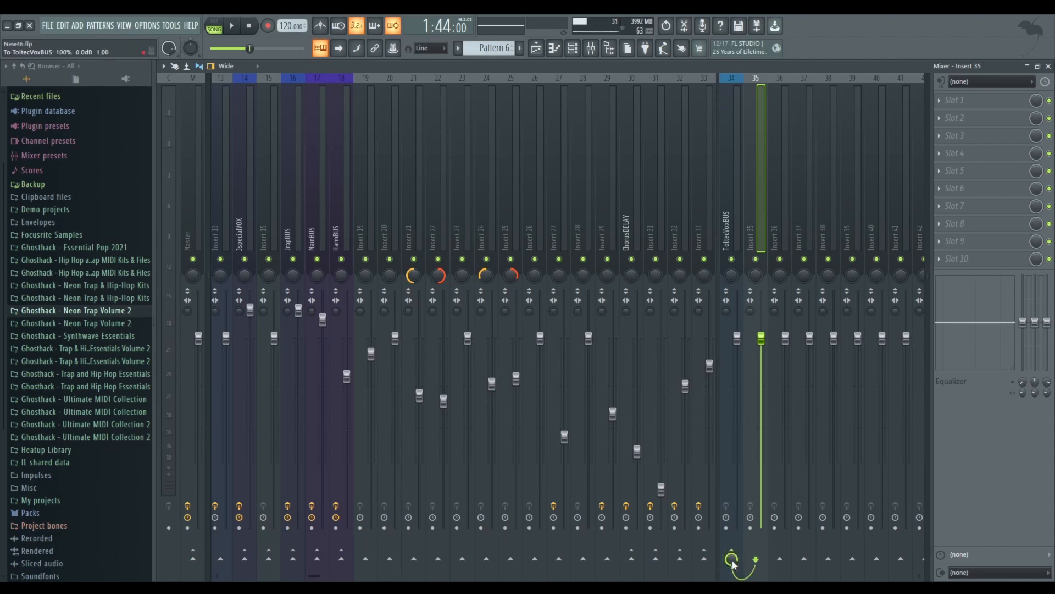
{"action": "left_click", "coordinate": [780, 202]}
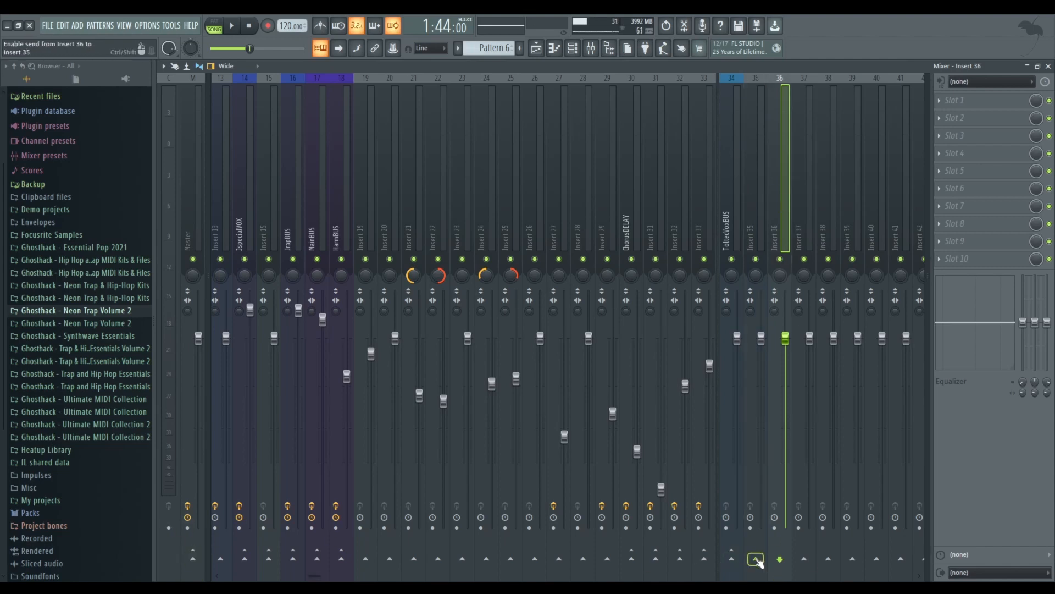
{"action": "left_click", "coordinate": [731, 559]}
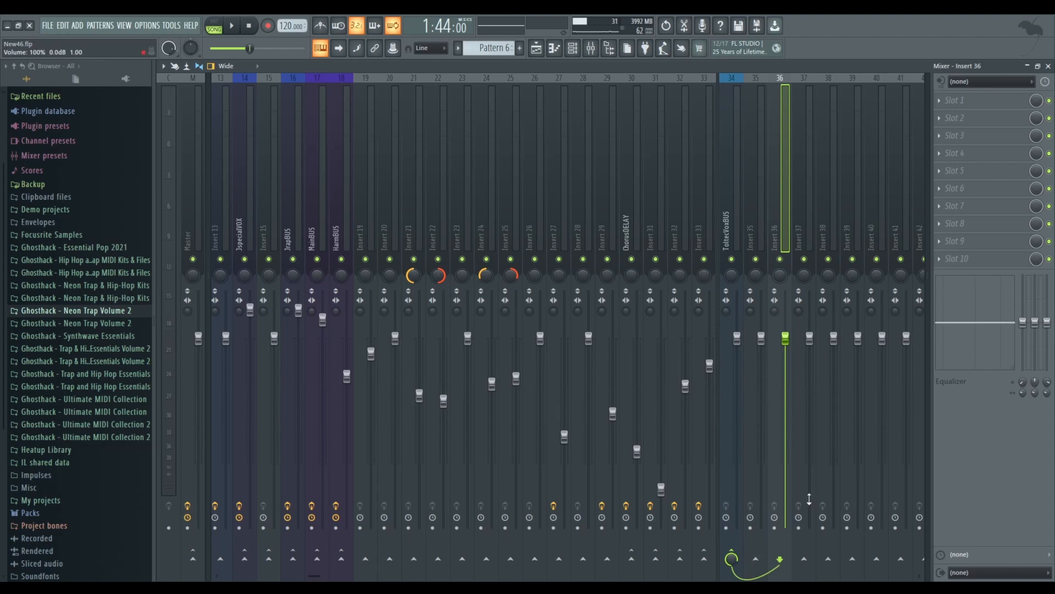
Check the adlibs clip's mixer assignment and move the dubs clip to mixer track 38.
{"action": "left_click", "coordinate": [802, 166]}
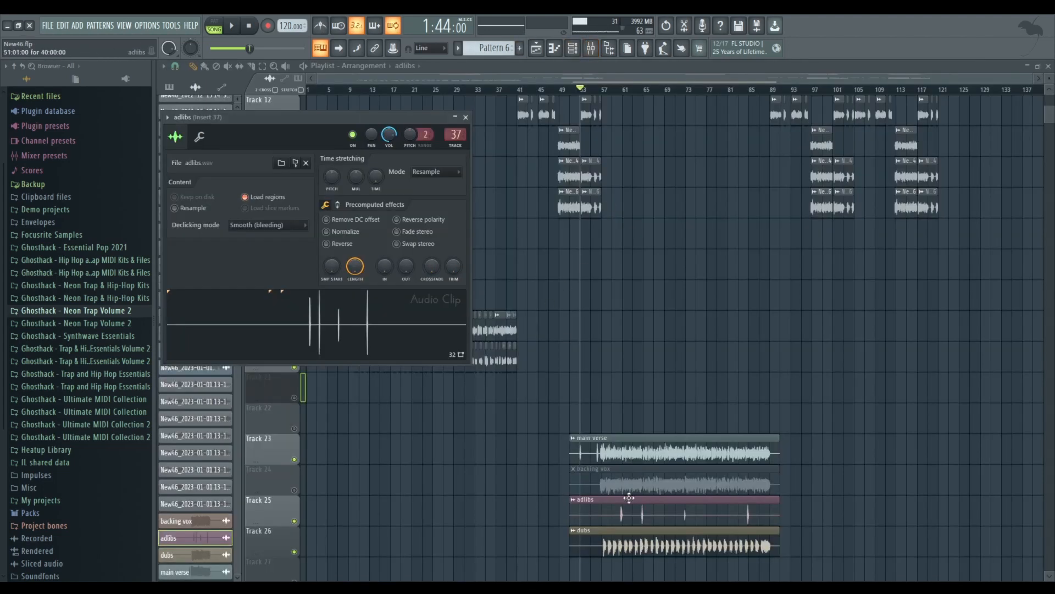
{"action": "left_click", "coordinate": [643, 544]}
{"action": "double_click", "coordinate": [643, 543]}
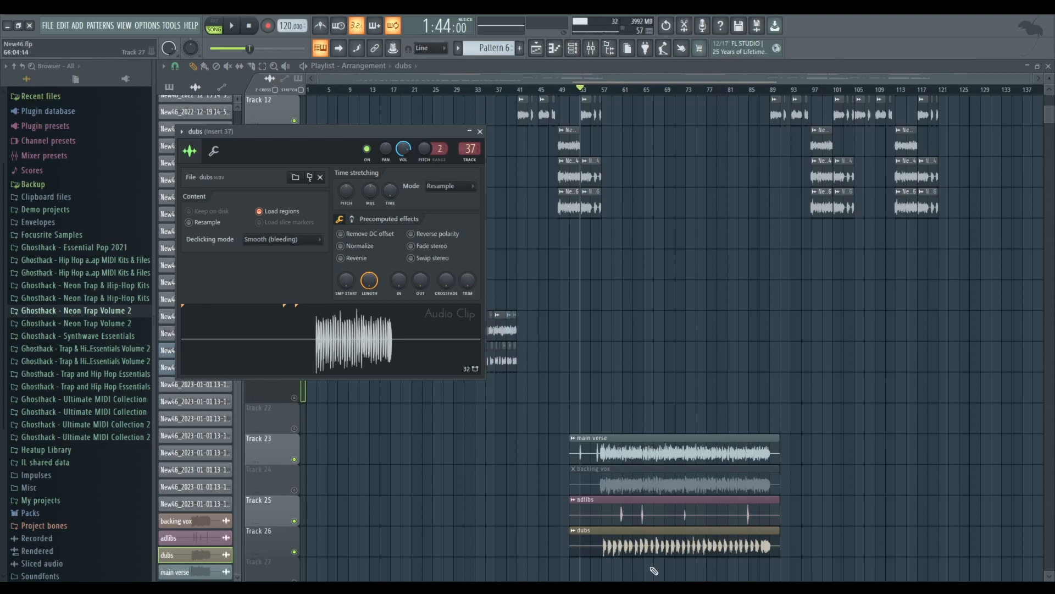
{"action": "left_click", "coordinate": [645, 519]}
{"action": "double_click", "coordinate": [644, 518]}
{"action": "double_click", "coordinate": [645, 545]}
{"action": "left_click", "coordinate": [591, 49]}
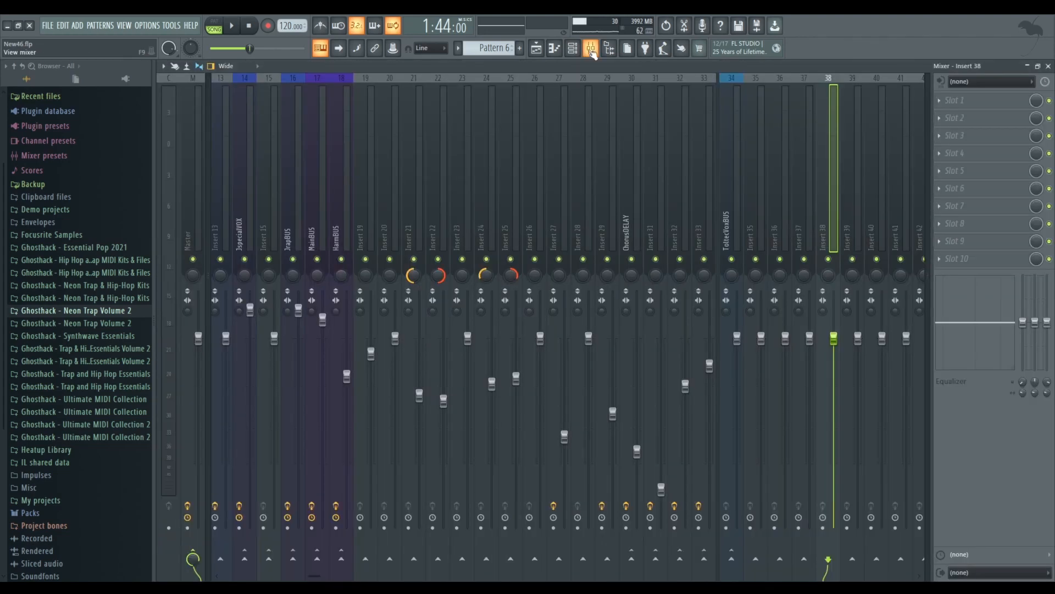
Examine the output routing of mixer inserts 35 to 38 and the ToltecVoxBUS track.
{"action": "left_click", "coordinate": [773, 214]}
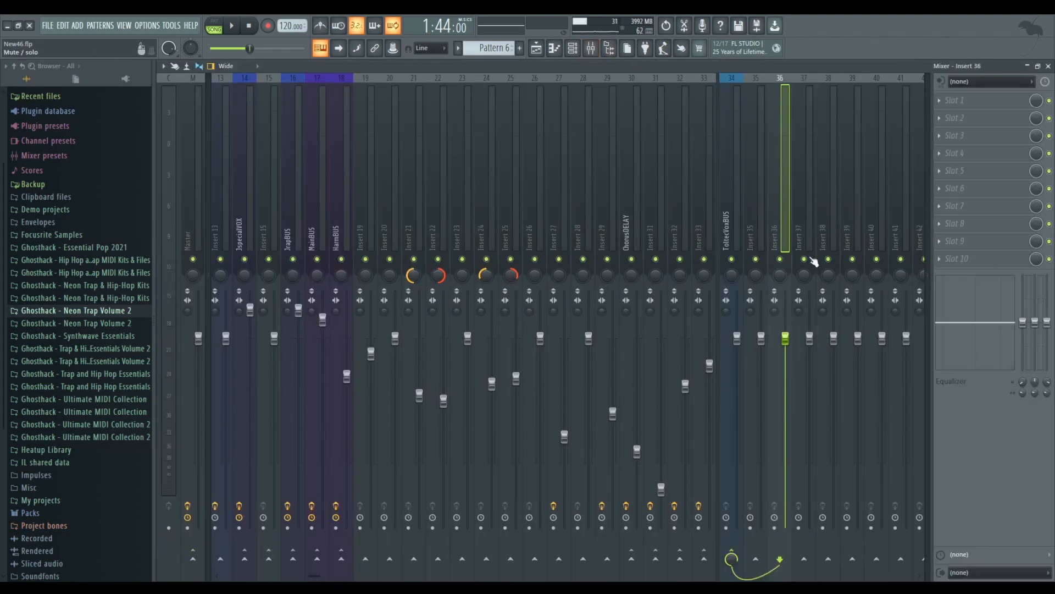
{"action": "left_click", "coordinate": [753, 200]}
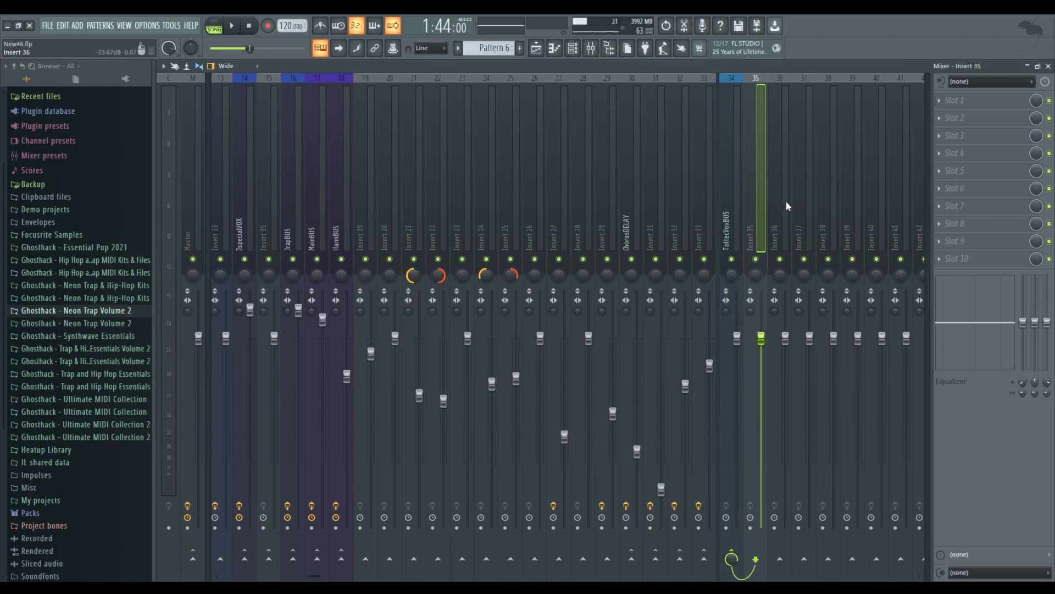
{"action": "left_click", "coordinate": [799, 201]}
{"action": "left_click", "coordinate": [823, 212]}
{"action": "left_click", "coordinate": [728, 188]}
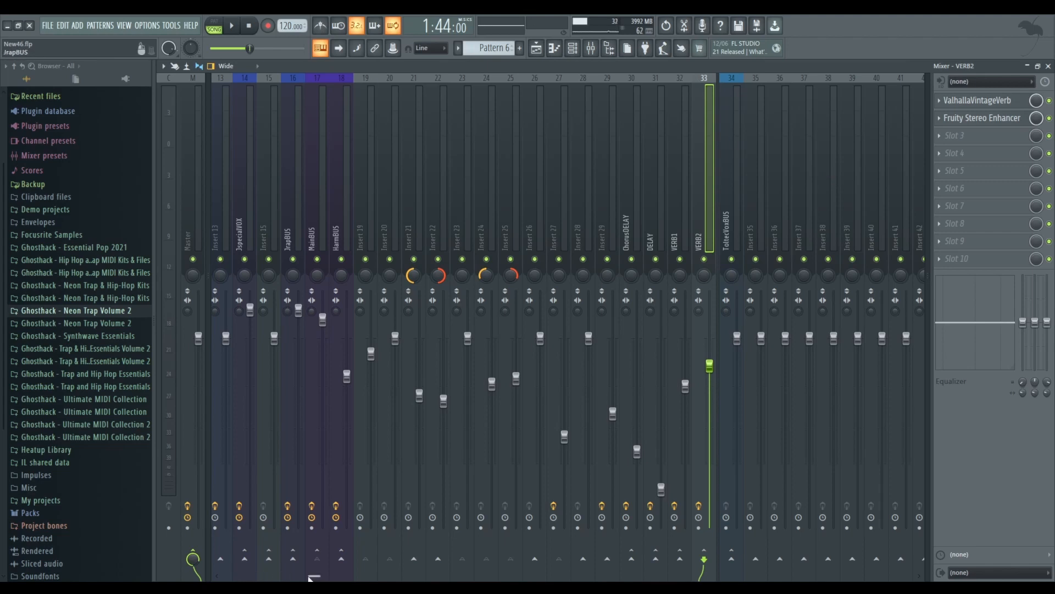
{"action": "left_click_drag", "start_coordinate": [314, 577], "coordinate": [397, 576]}
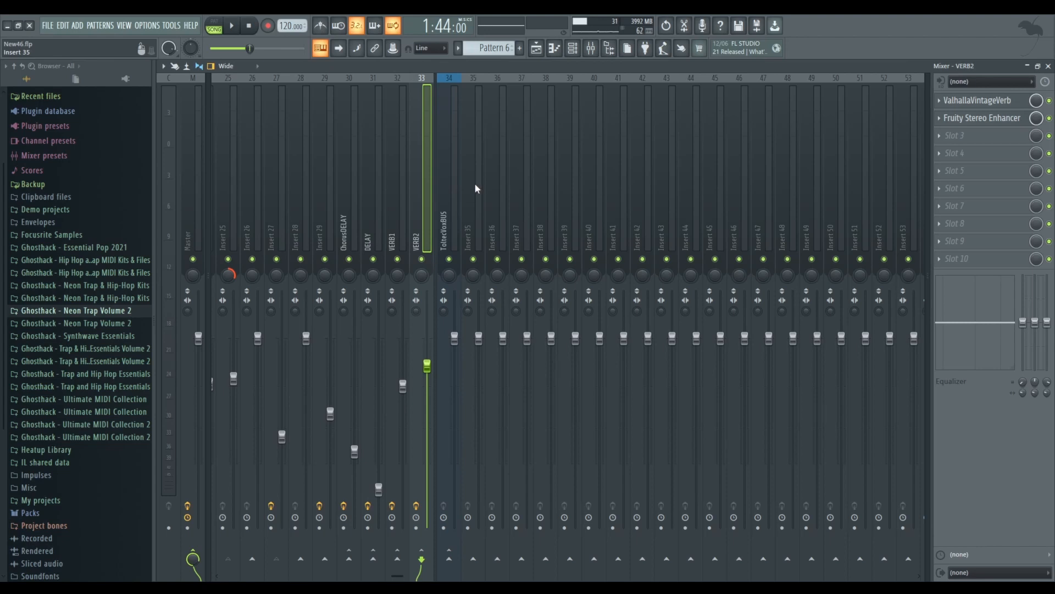
Rename mixer inserts 35 to 38 as ToltecMAIN, ToltecLAYER, ToltecDUBS and ToltecADS, colouring each in teal or green shades.
{"action": "left_click", "coordinate": [476, 192]}
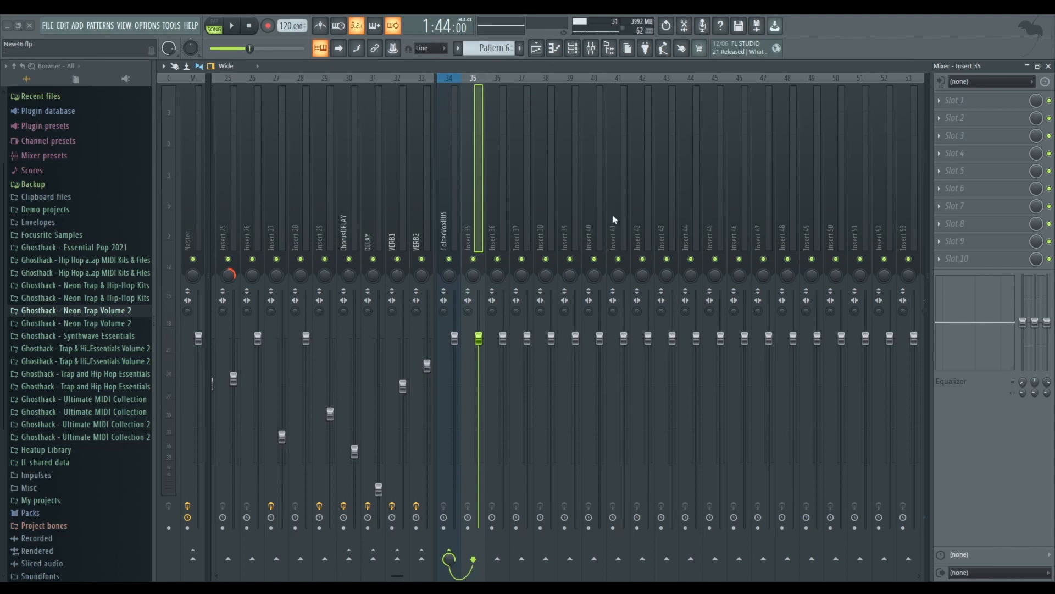
{"action": "left_click", "coordinate": [498, 185]}
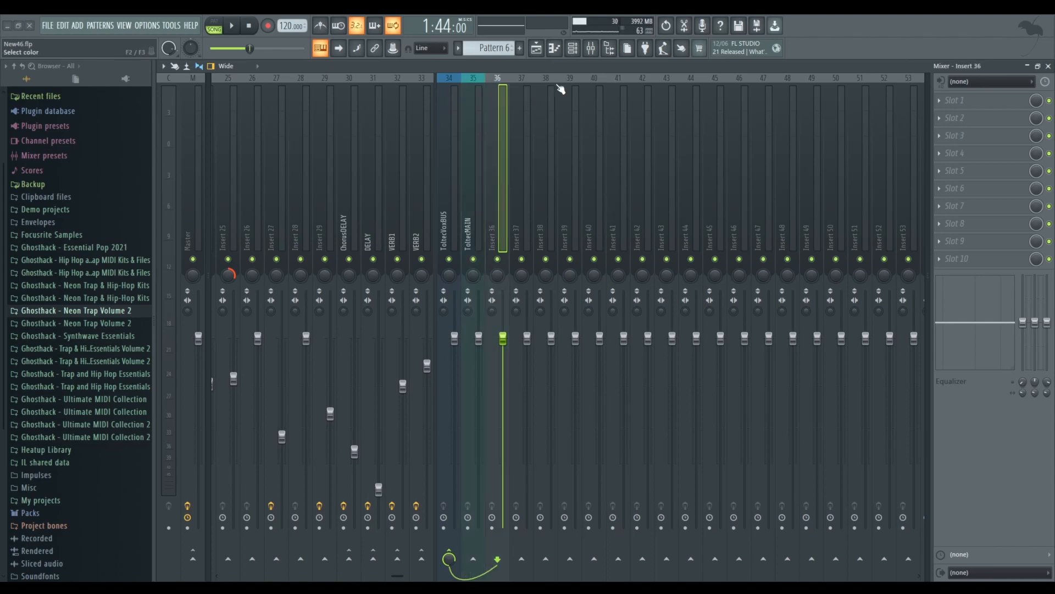
{"action": "key", "text": "ctrl+l"}
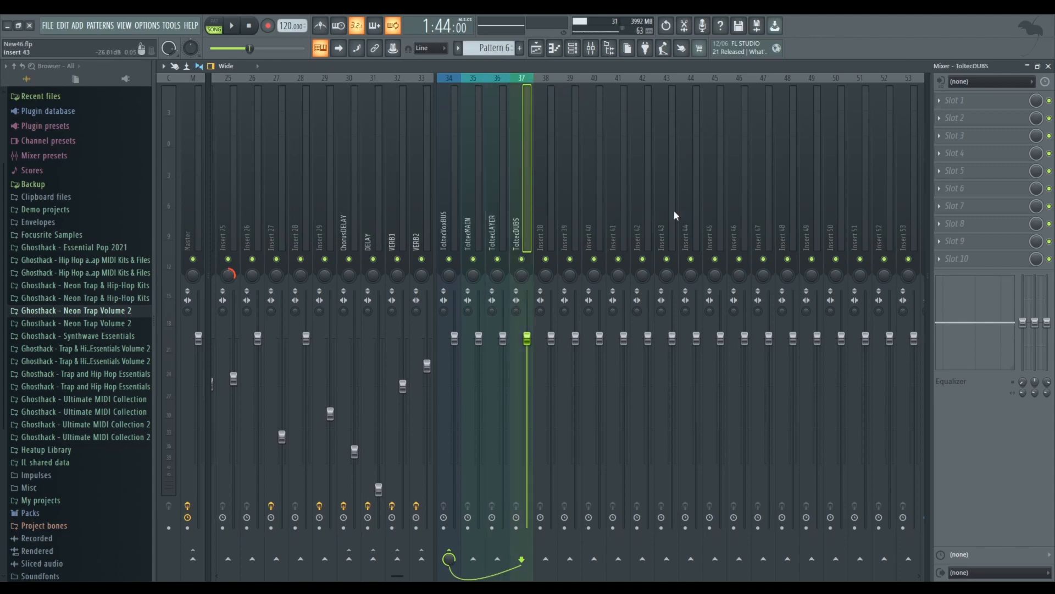
{"action": "key", "text": "ctrl+l"}
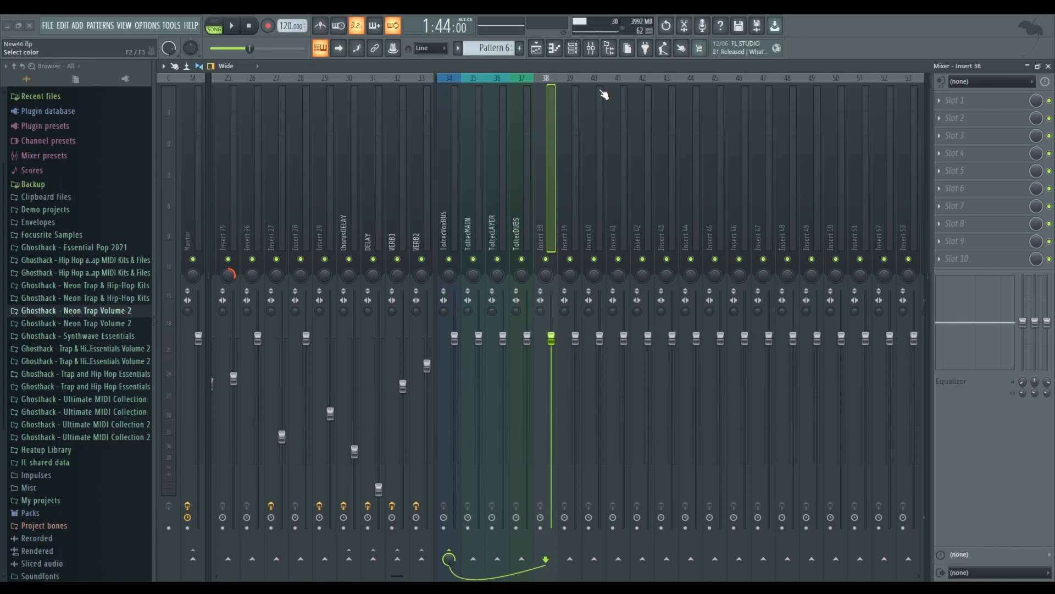
{"action": "key", "text": "ctrl+l"}
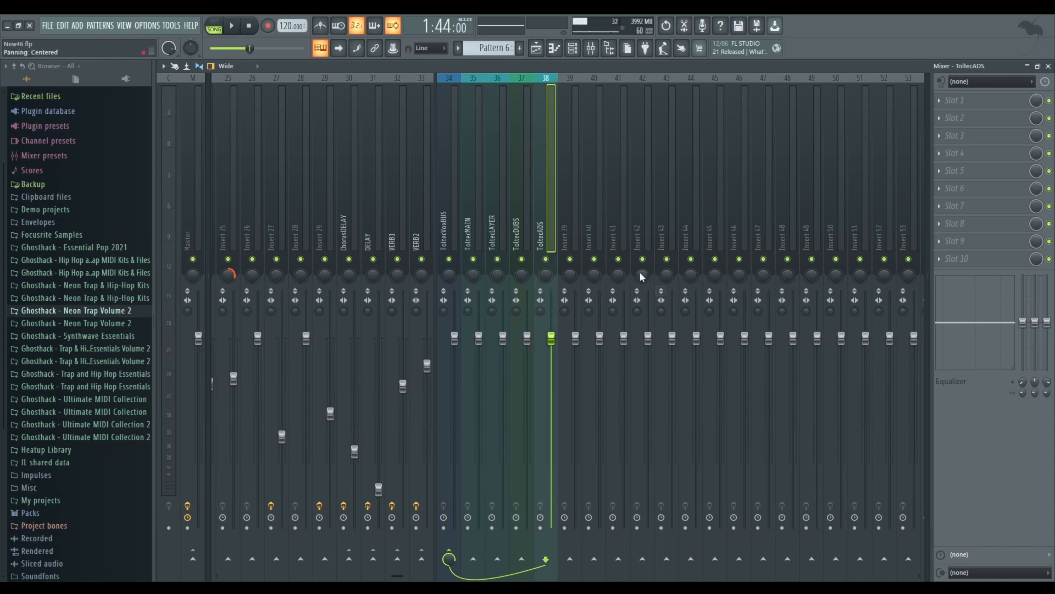
{"action": "left_click", "coordinate": [468, 177]}
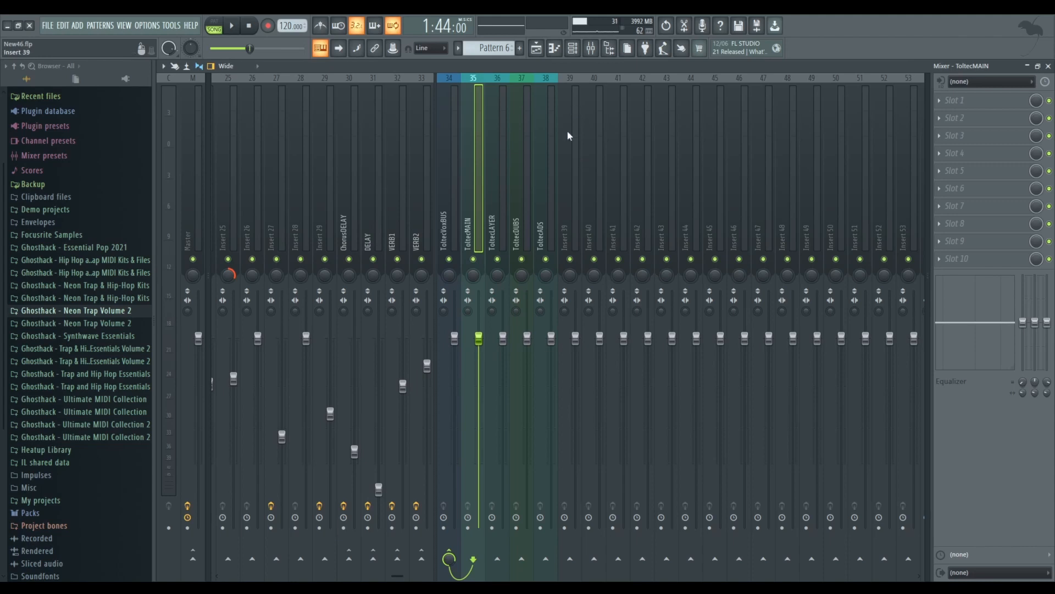
Play the opening verse vocals on playlist tracks 19 and 20 from 0:14 as a listening reference.
{"action": "left_click", "coordinate": [536, 49]}
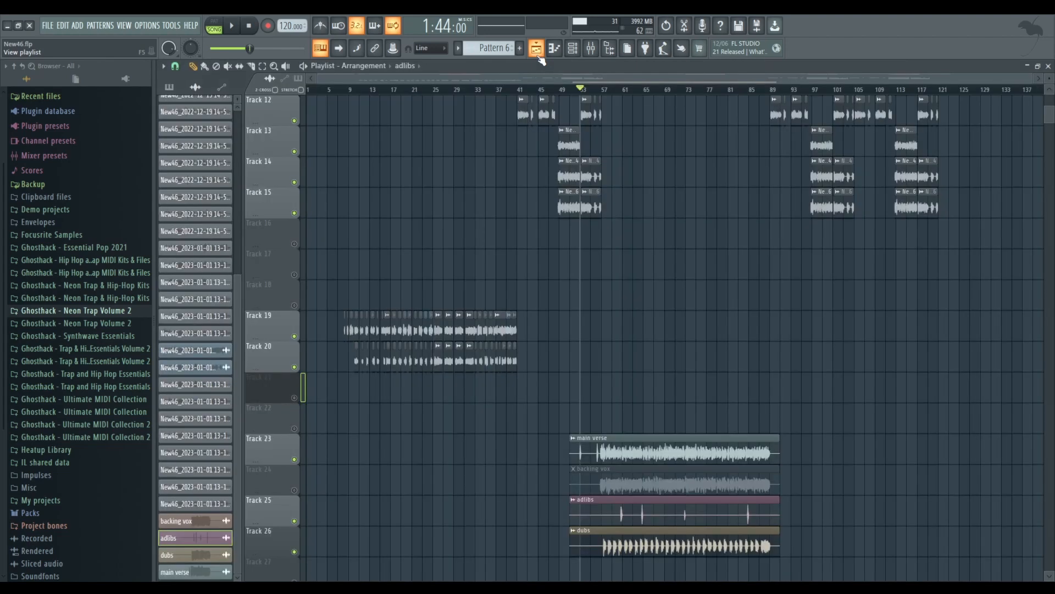
{"action": "left_click", "coordinate": [345, 90]}
{"action": "key", "text": "space"}
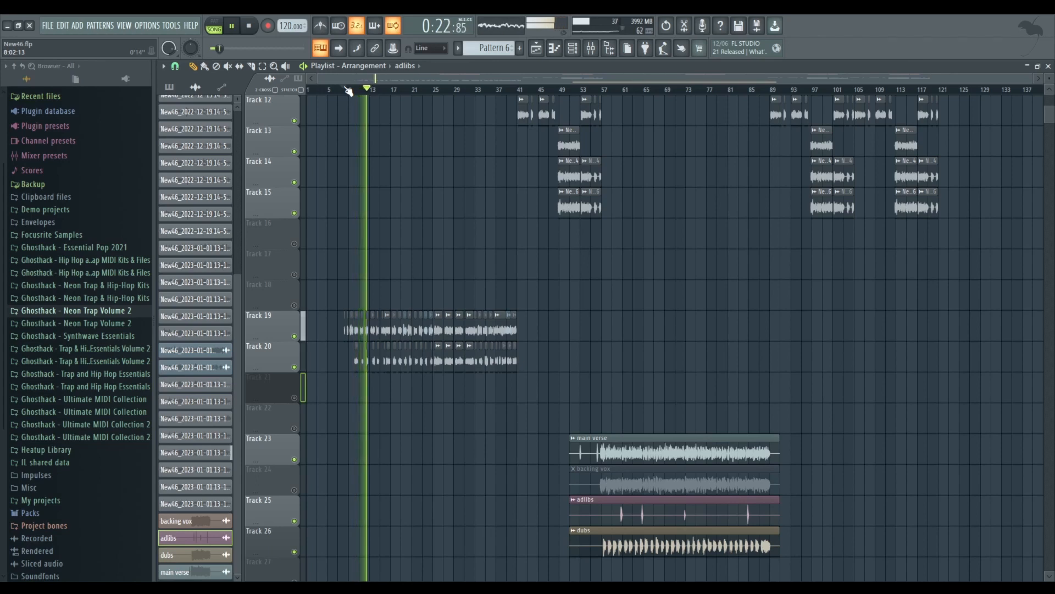
{"action": "key", "text": "space"}
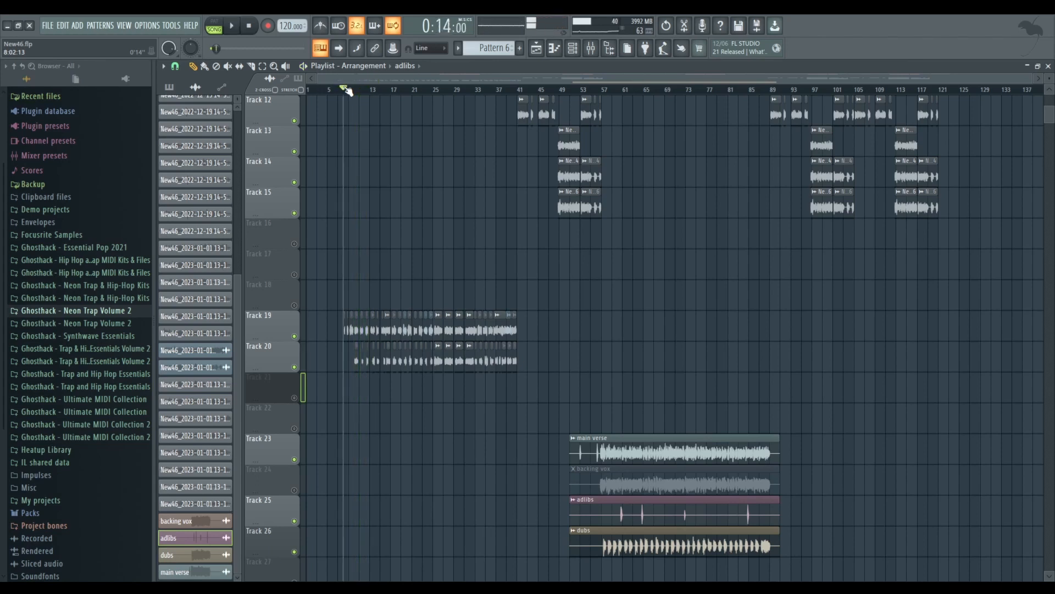
Play the guest verse from 1:44 and check the signal levels on ToltecVoxBUS in the mixer.
{"action": "left_click", "coordinate": [592, 90]}
{"action": "left_click_drag", "start_coordinate": [591, 93], "coordinate": [585, 93]}
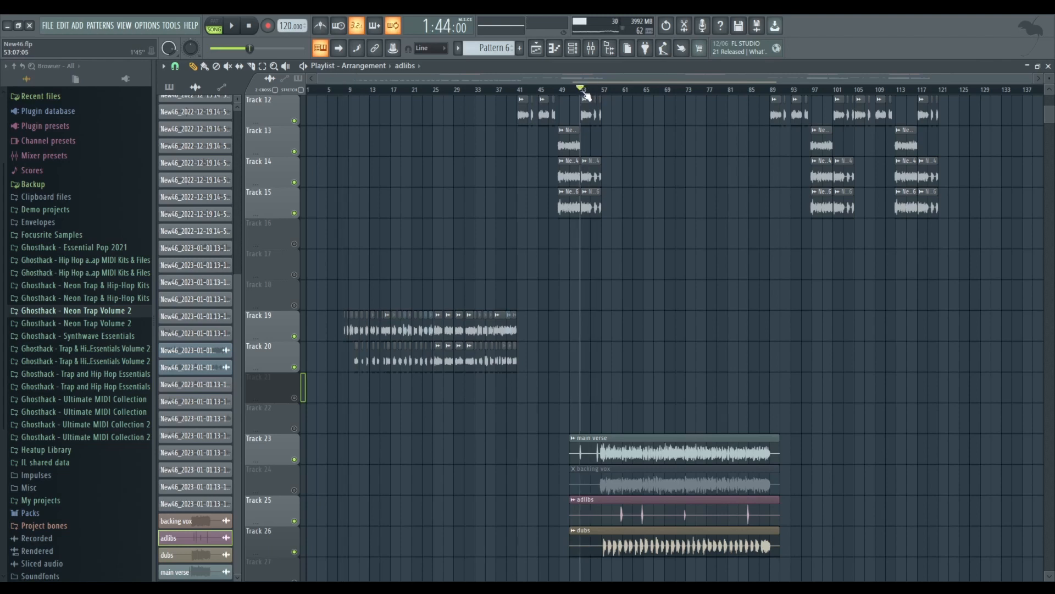
{"action": "key", "text": "space"}
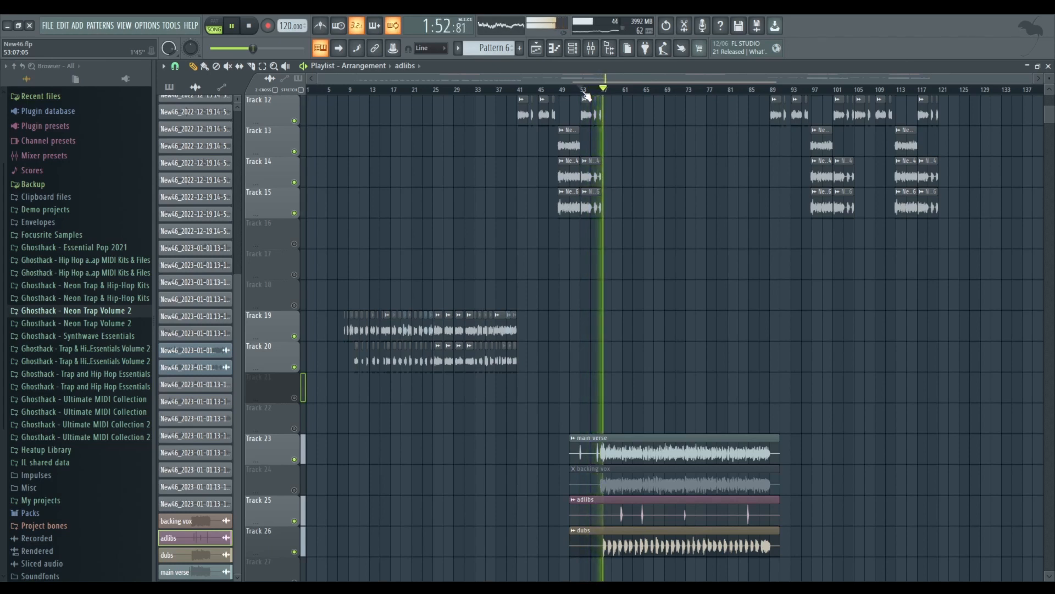
{"action": "left_click", "coordinate": [594, 52]}
{"action": "left_click", "coordinate": [454, 187]}
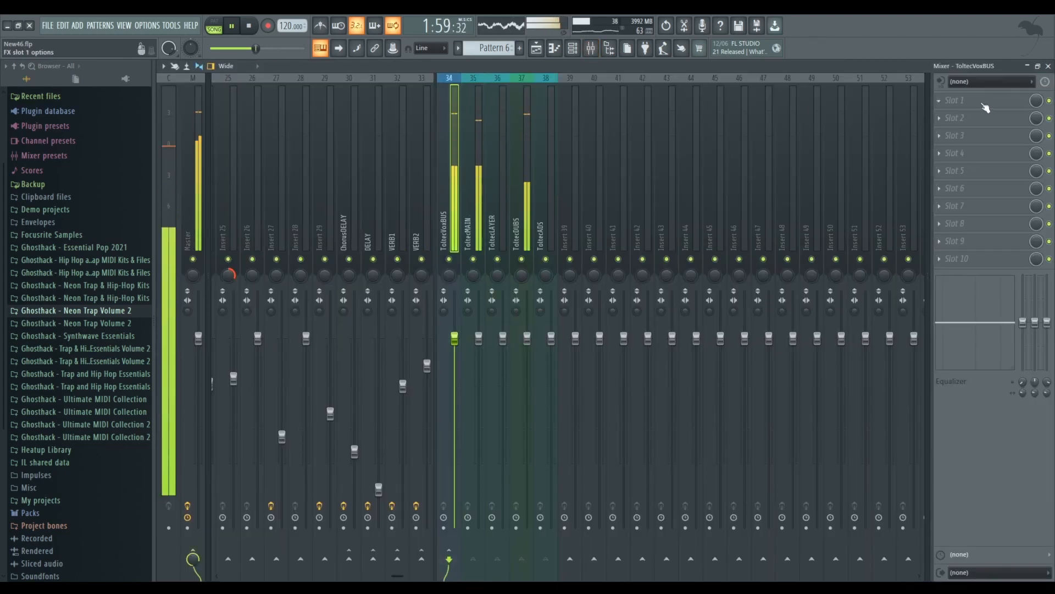
{"action": "key", "text": "space"}
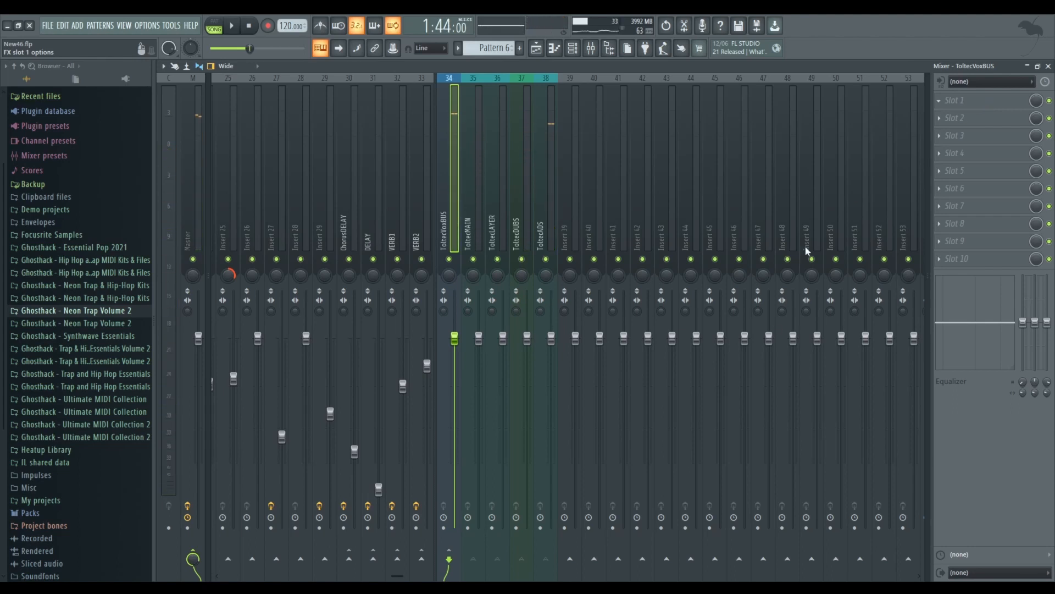
Load Fruity parametric EQ 2 in the first effect slot of ToltecVoxBUS, solo the bus and set the playback start to 1:50.
{"action": "left_click", "coordinate": [796, 392]}
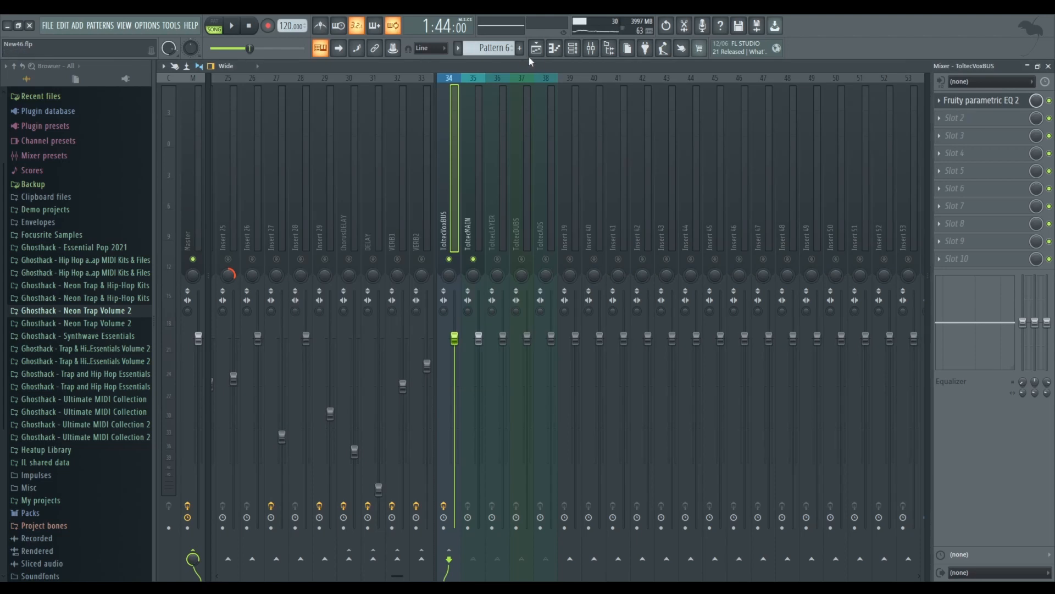
{"action": "left_click", "coordinate": [531, 53]}
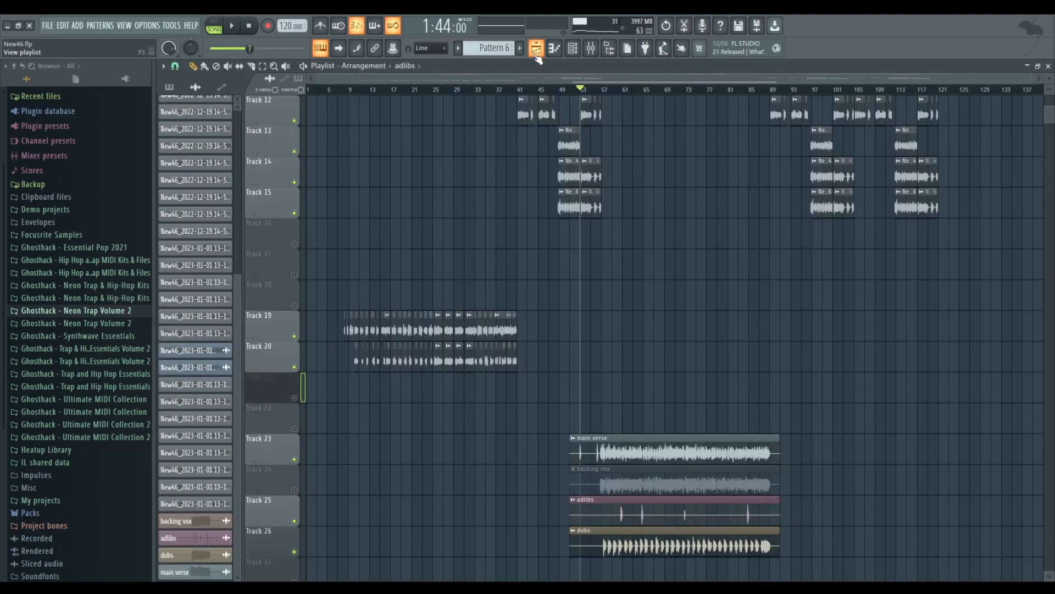
{"action": "left_click", "coordinate": [596, 89]}
{"action": "left_click", "coordinate": [592, 52]}
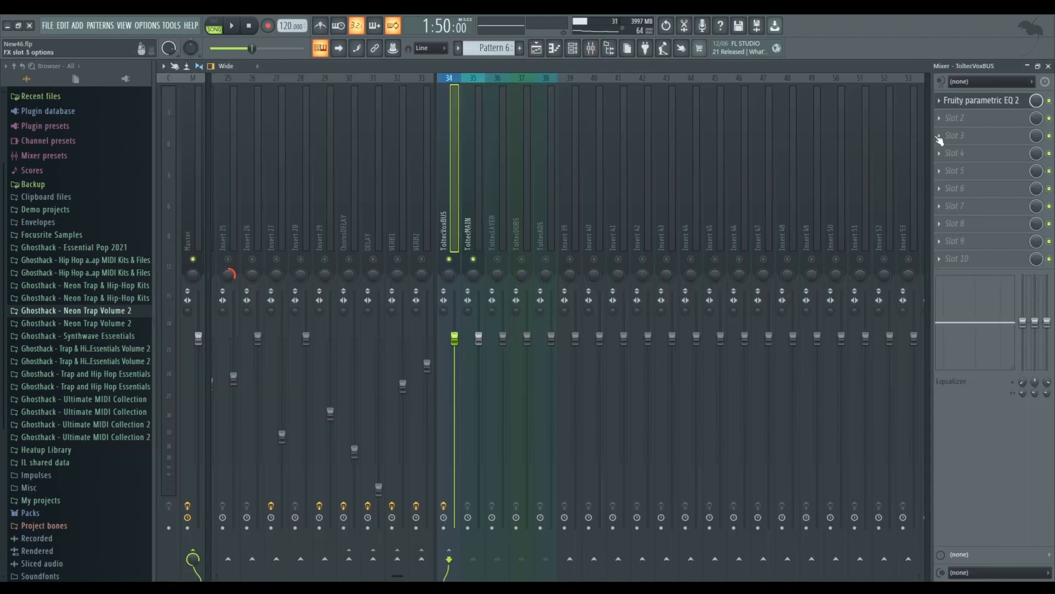
Raise the band 1 high-pass cutoff in the ToltecVoxBUS EQ to about 190 Hz.
{"action": "left_click", "coordinate": [986, 106]}
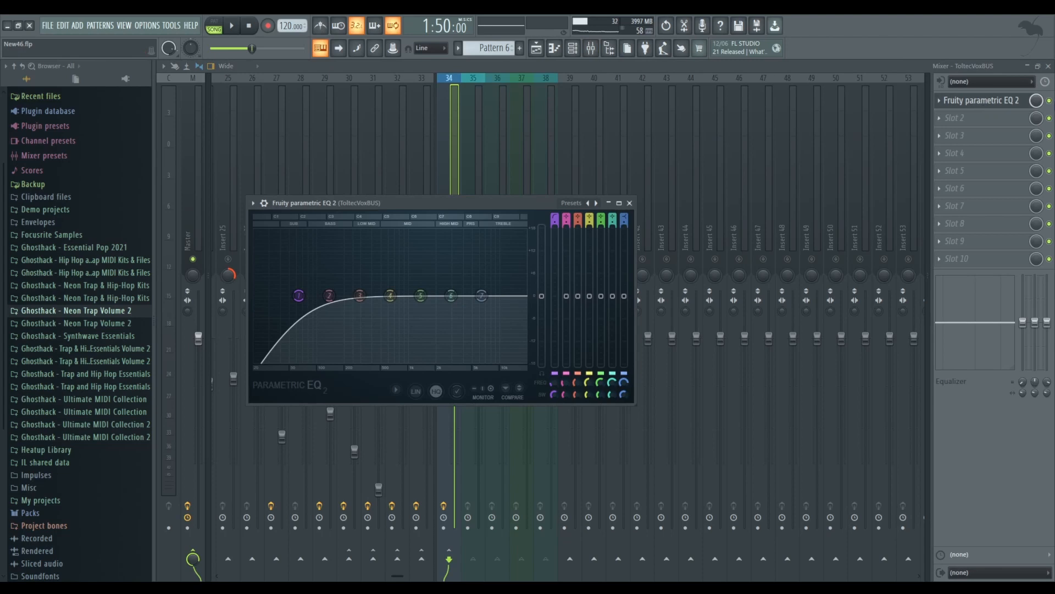
{"action": "left_click", "coordinate": [1012, 101]}
{"action": "left_click", "coordinate": [1013, 101]}
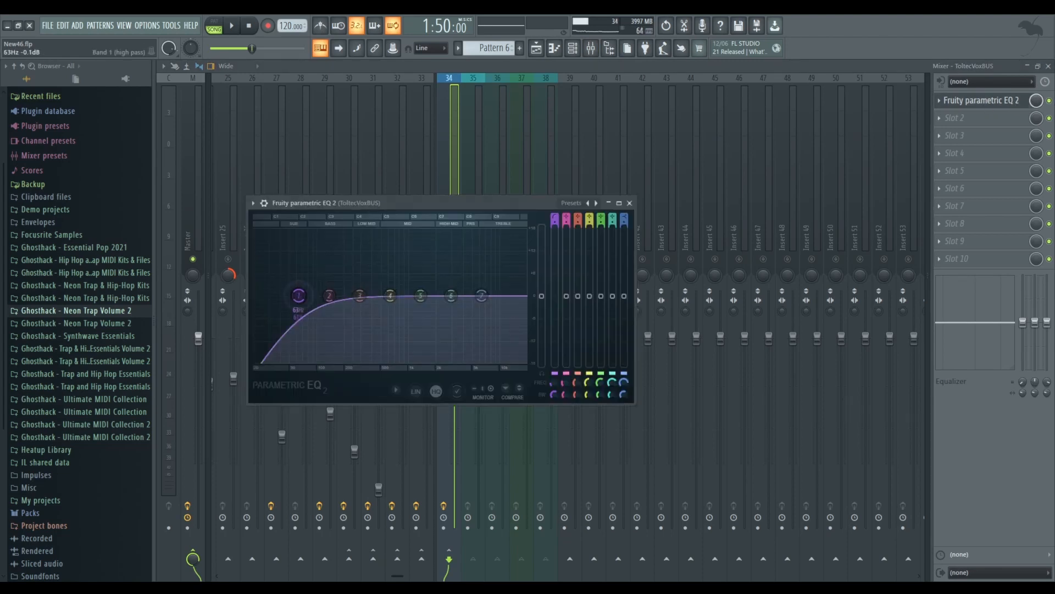
{"action": "left_click_drag", "start_coordinate": [298, 295], "coordinate": [340, 296]}
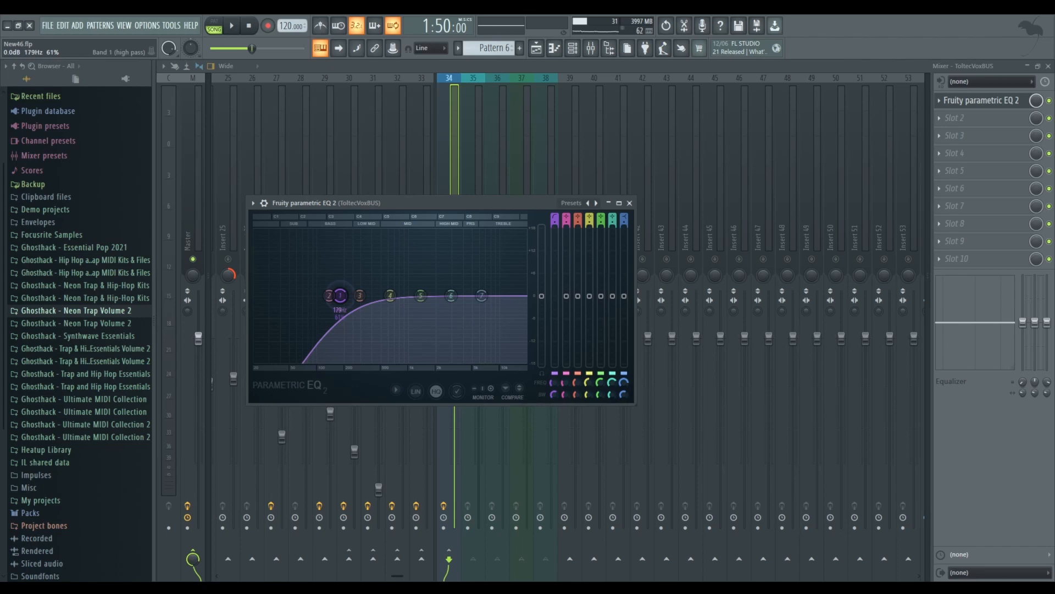
{"action": "left_click_drag", "start_coordinate": [341, 296], "coordinate": [342, 296]}
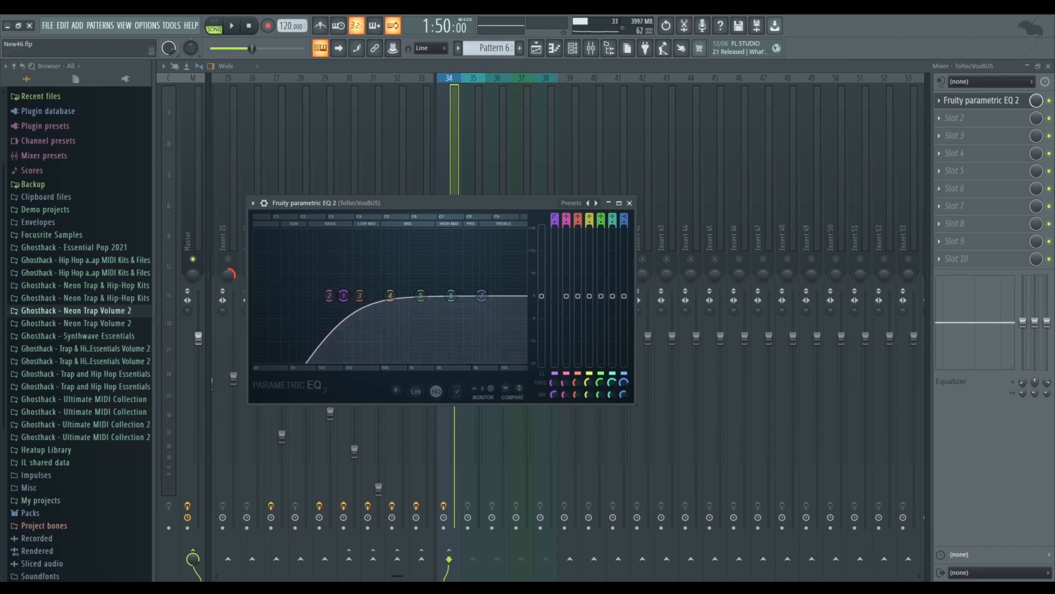
Compare the soloed guest vocals with the EQ bypassed and enabled, and examine their spectrum in the EQ.
{"action": "left_click", "coordinate": [1049, 102]}
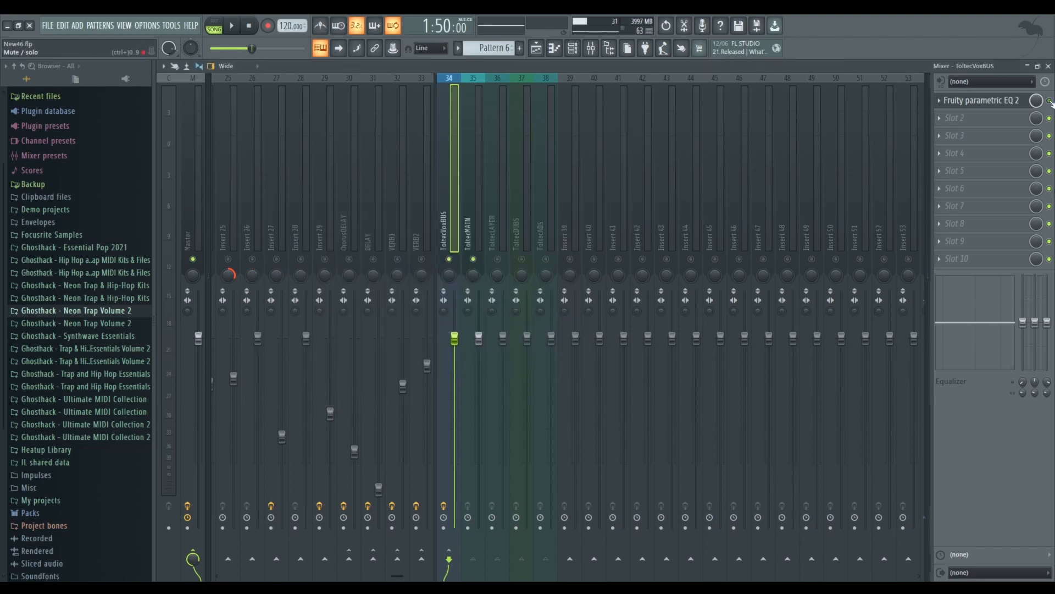
{"action": "key", "text": "space"}
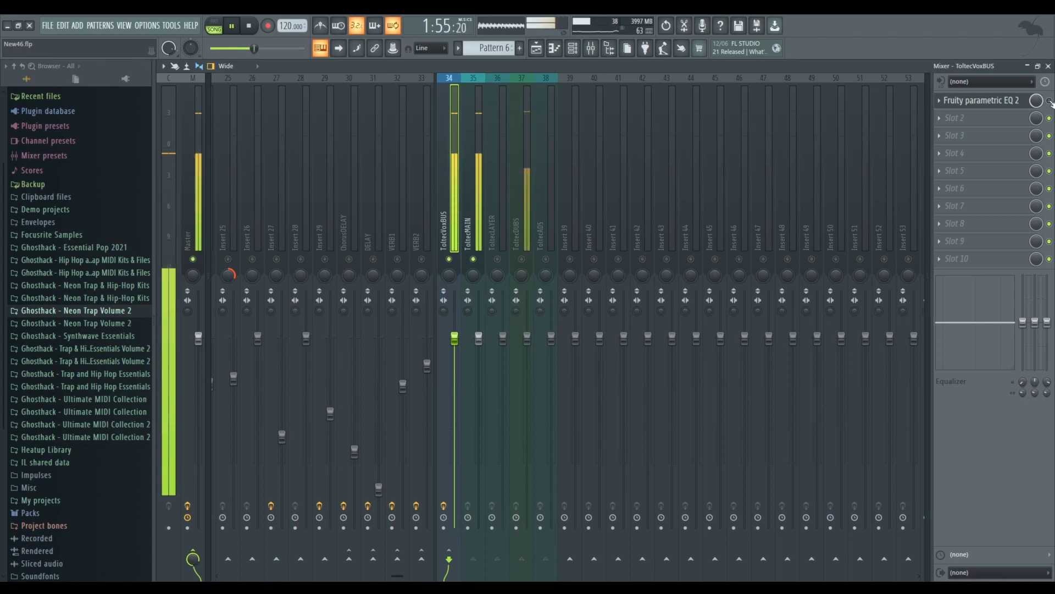
{"action": "key", "text": "space"}
{"action": "key", "text": "space"}
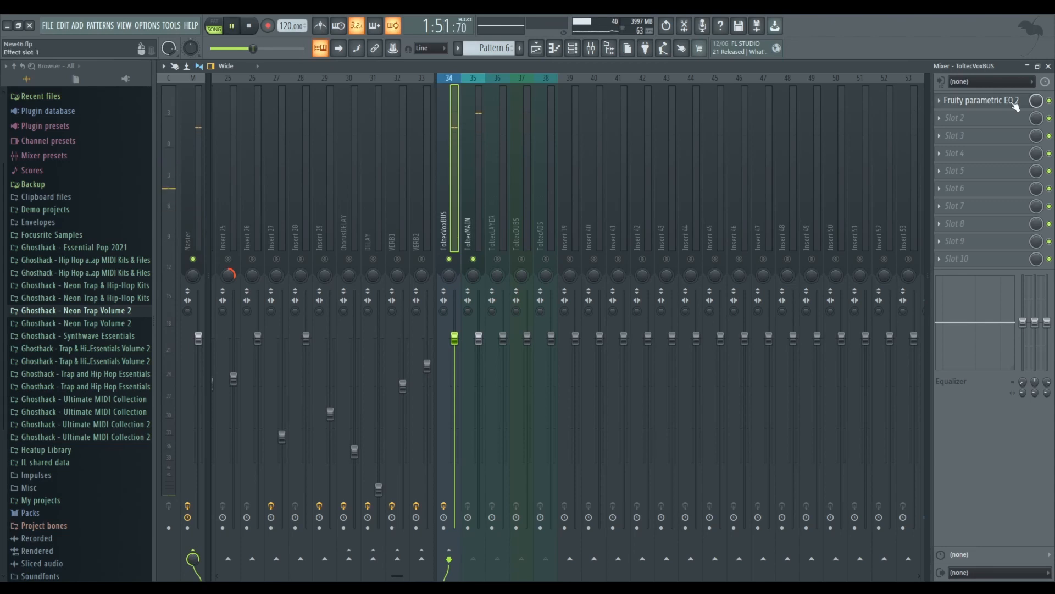
{"action": "left_click", "coordinate": [1016, 106]}
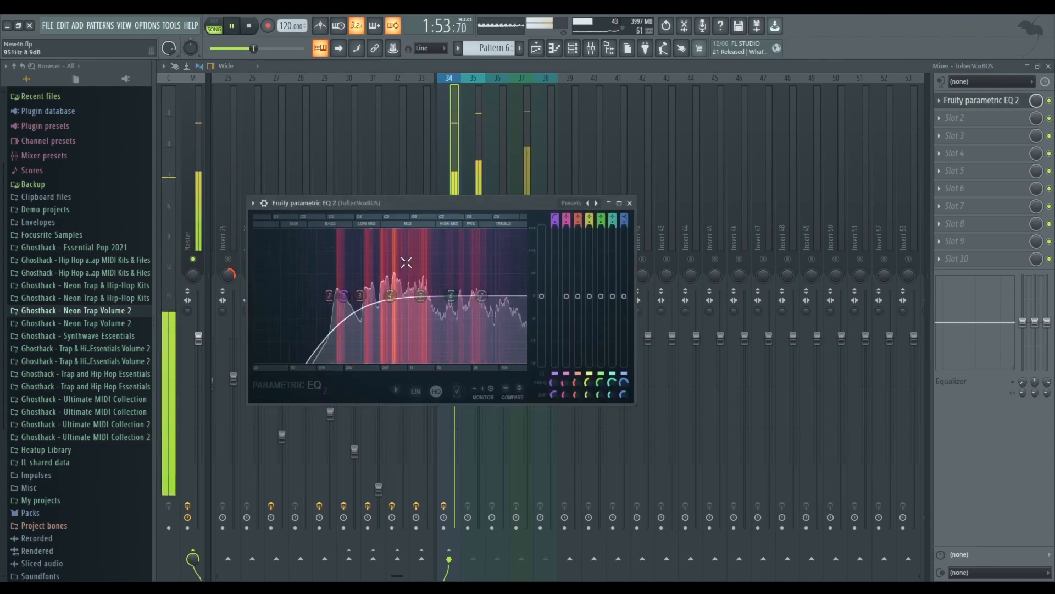
{"action": "key", "text": "space"}
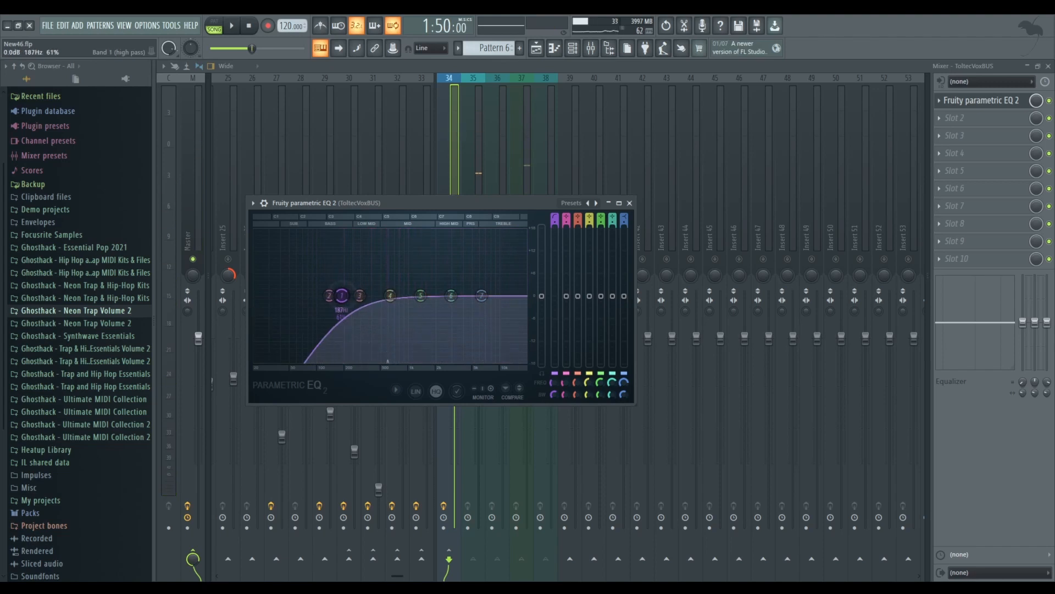
During playback, cut EQ bands 2, 3, 4 and 6, lift bands 5 and 7 slightly, and set the high-pass to about 143 Hz.
{"action": "left_click_drag", "start_coordinate": [340, 295], "coordinate": [337, 295]}
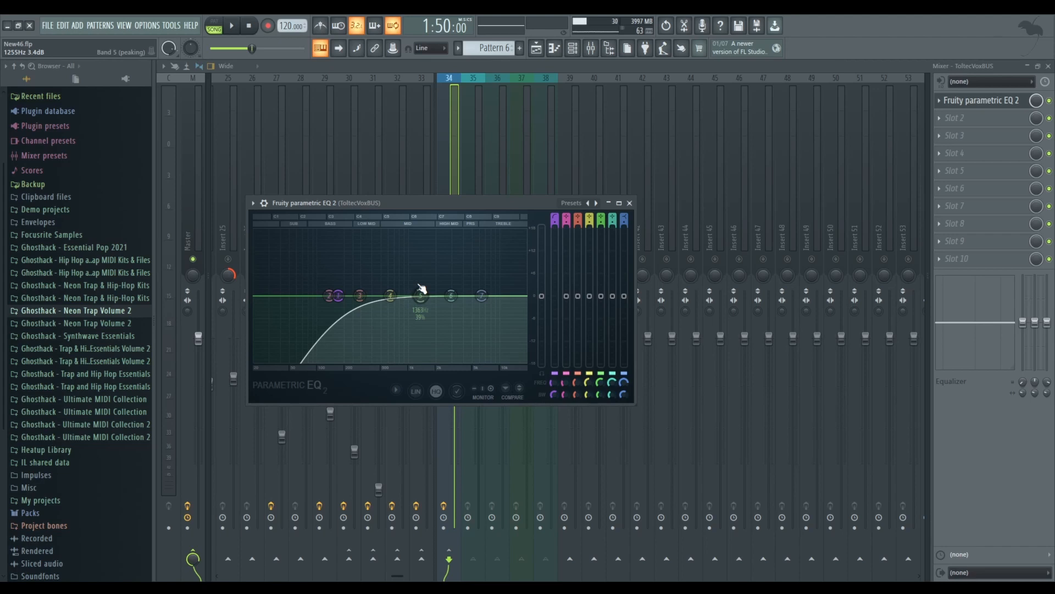
{"action": "key", "text": "space"}
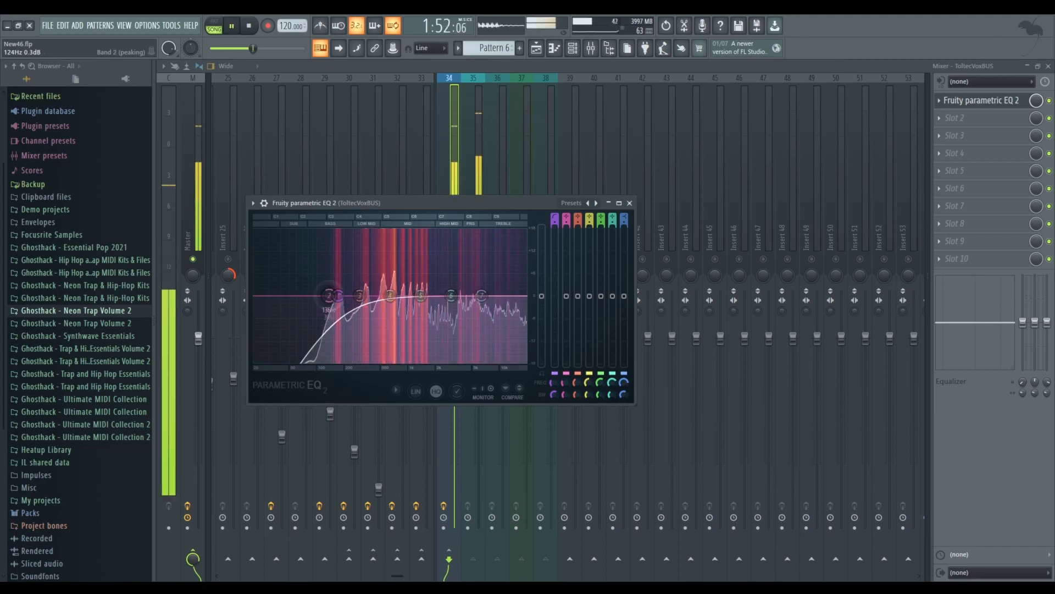
{"action": "left_click_drag", "start_coordinate": [328, 296], "coordinate": [446, 295]}
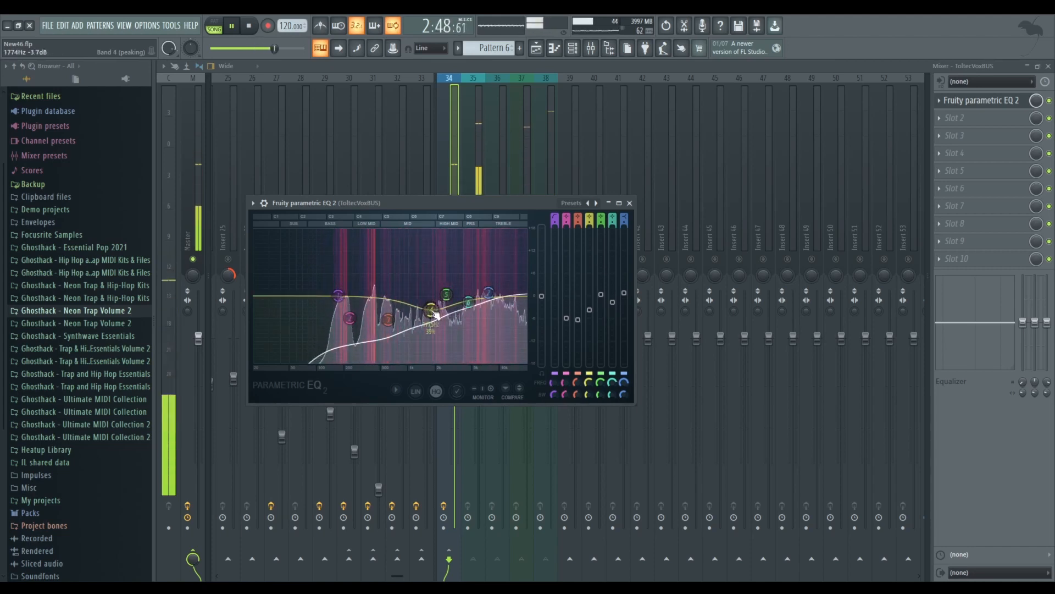
{"action": "left_click_drag", "start_coordinate": [388, 319], "coordinate": [394, 324]}
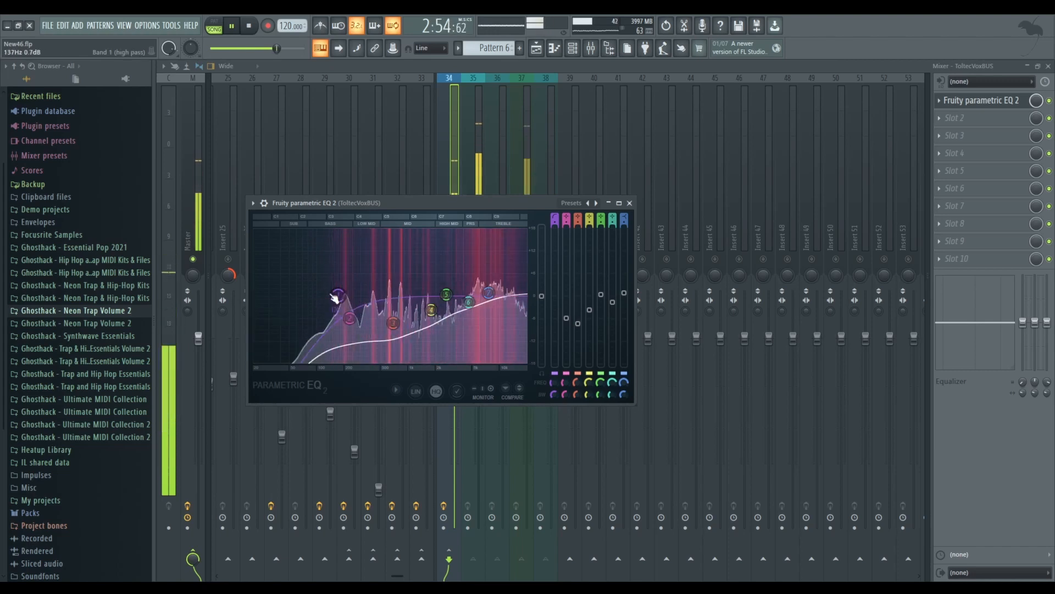
{"action": "left_click_drag", "start_coordinate": [339, 295], "coordinate": [331, 296]}
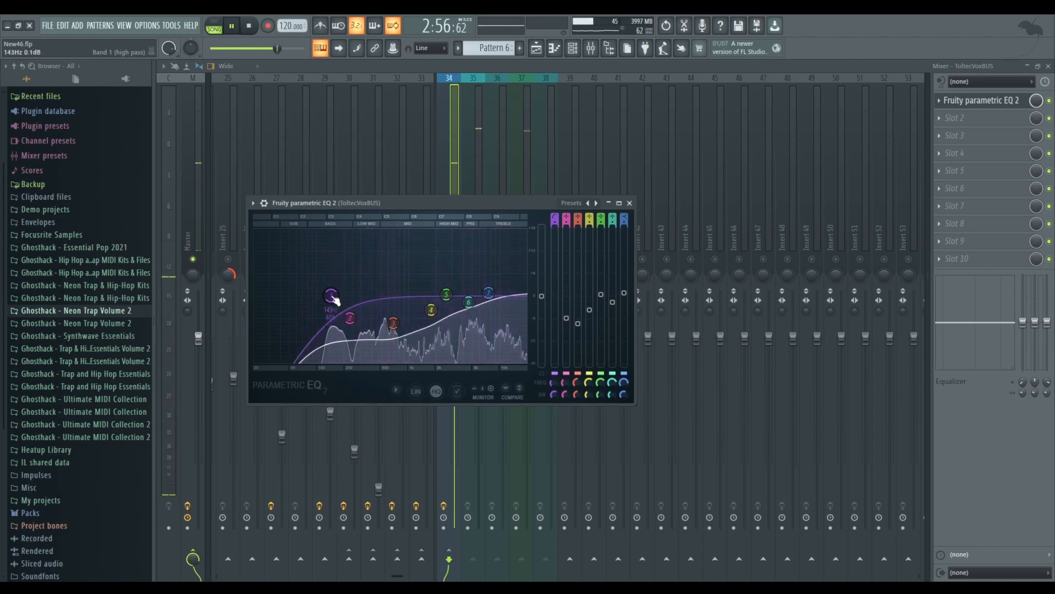
{"action": "key", "text": "space"}
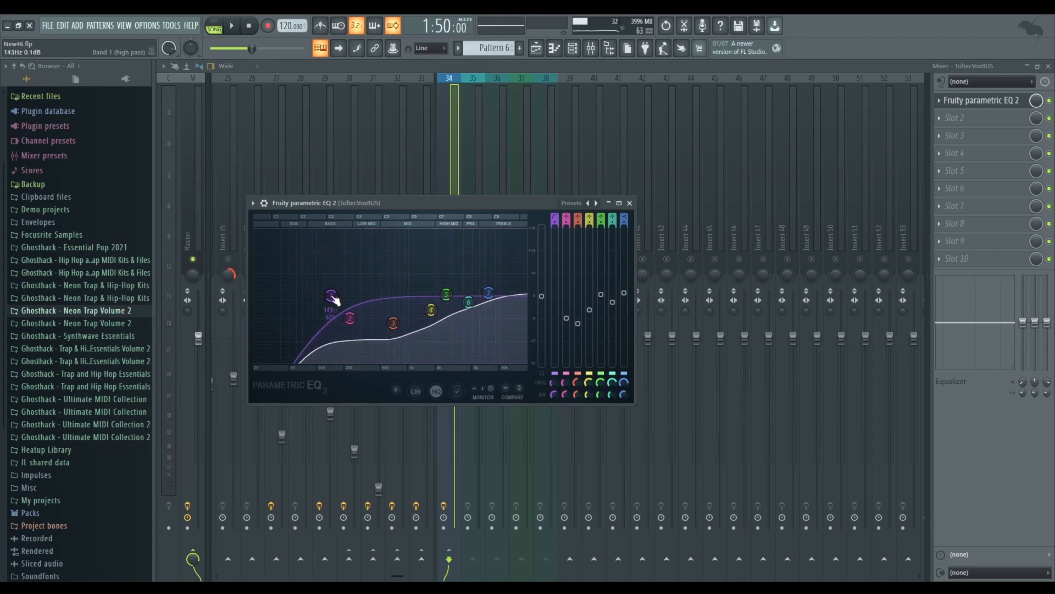
Add a send from ToltecVoxBUS to mixer Insert 15 at about 99%.
{"action": "left_click", "coordinate": [453, 132]}
{"action": "scroll", "coordinate": [453, 132], "scroll_direction": "up", "scroll_amount": 3}
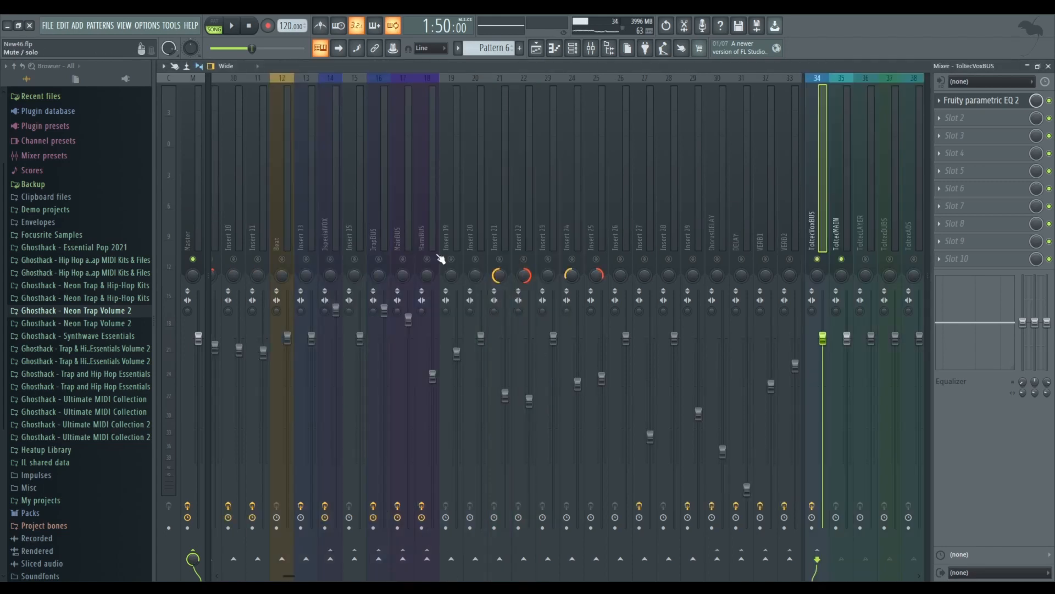
{"action": "left_click", "coordinate": [357, 562]}
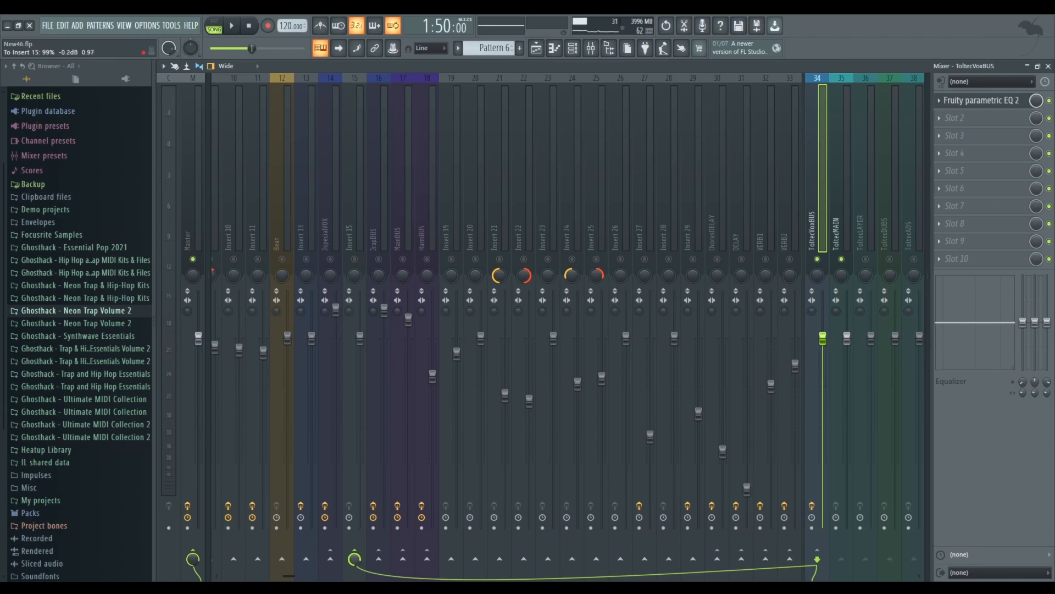
Unsolo ToltecVoxBUS, play the guest verse in the full mix from 1:50 and return to the playlist.
{"action": "left_click", "coordinate": [539, 49]}
{"action": "left_click", "coordinate": [542, 48]}
{"action": "key", "text": "space"}
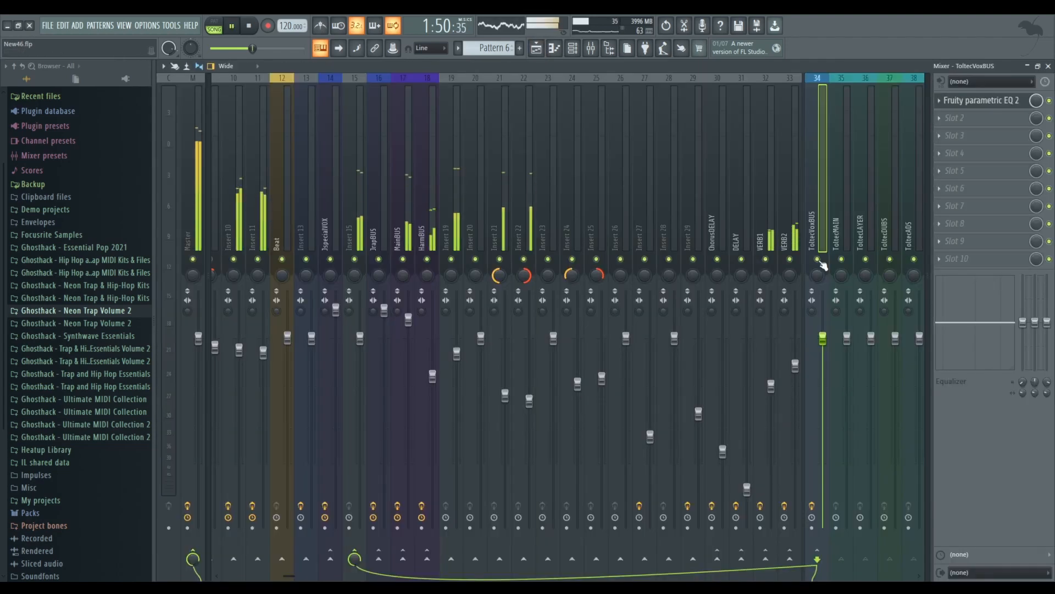
{"action": "left_click", "coordinate": [539, 52]}
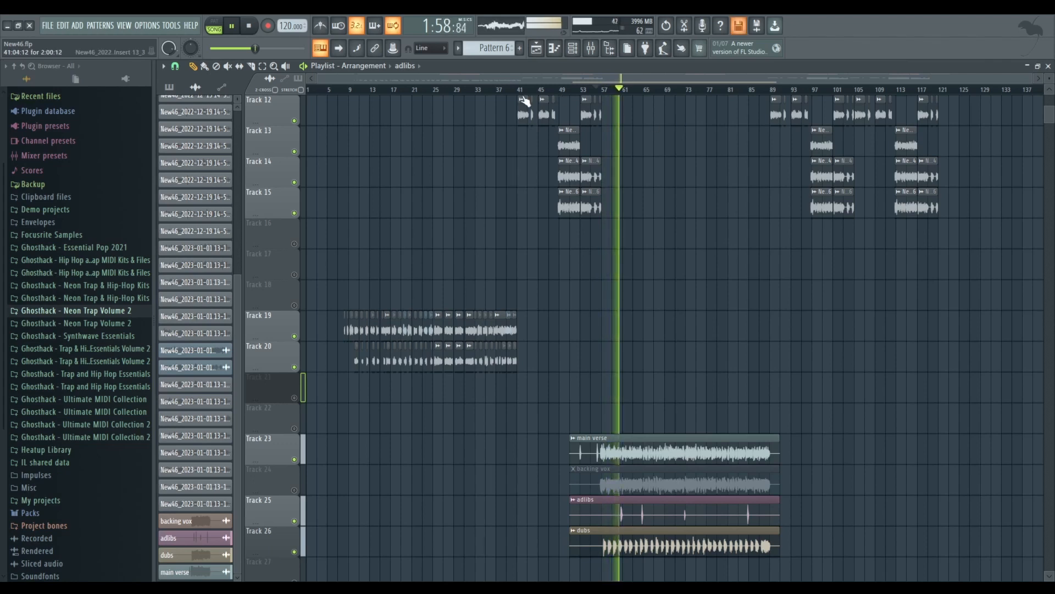
Compare playback of the opening vocals near bar 9 with the guest verse section, and stop at 1:52.
{"action": "left_click", "coordinate": [348, 89]}
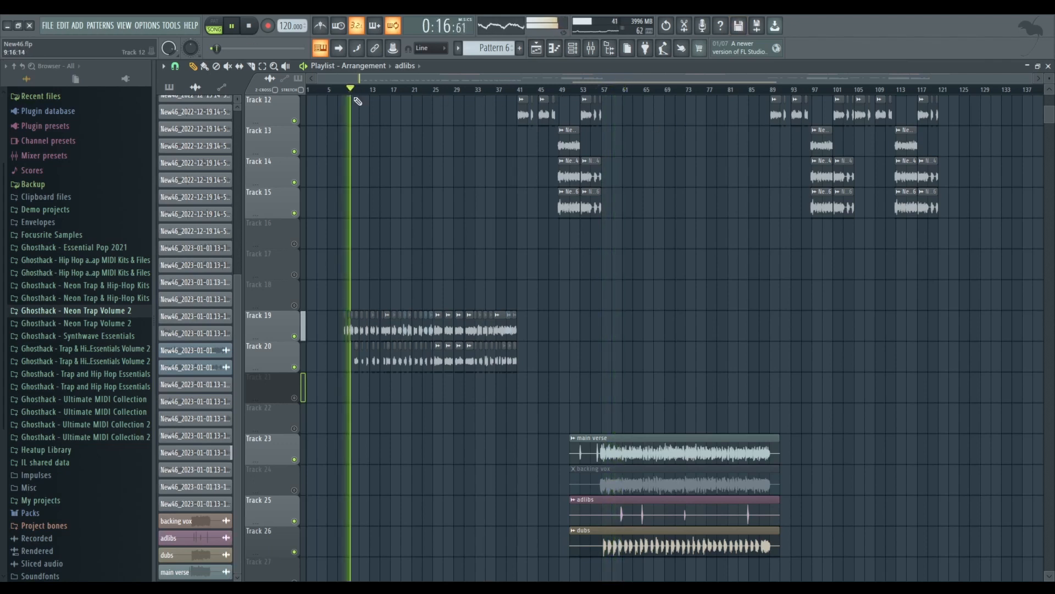
{"action": "left_click", "coordinate": [593, 90]}
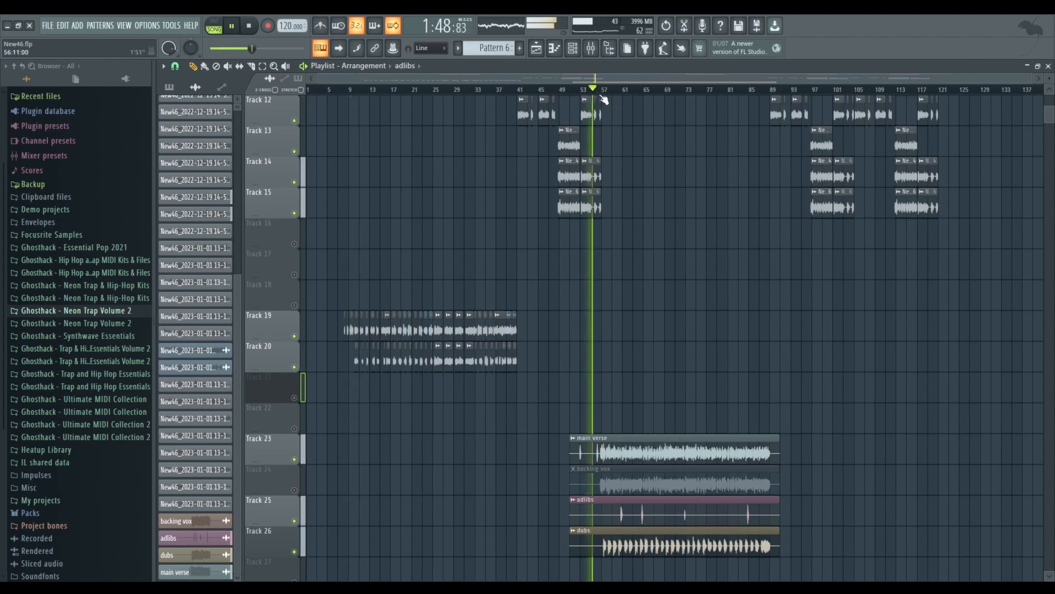
{"action": "left_click", "coordinate": [599, 101]}
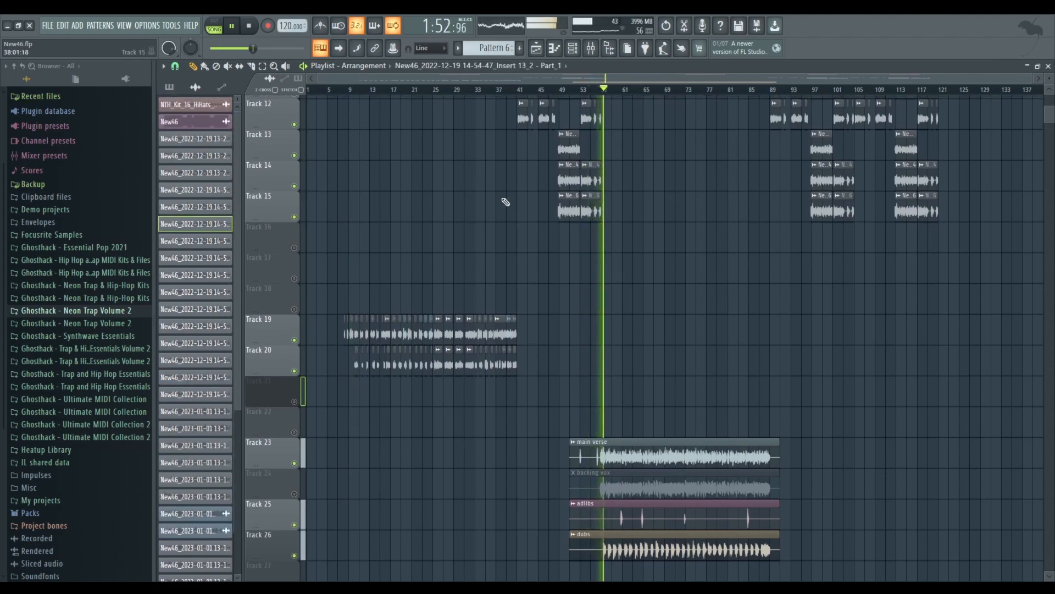
{"action": "left_click", "coordinate": [344, 89]}
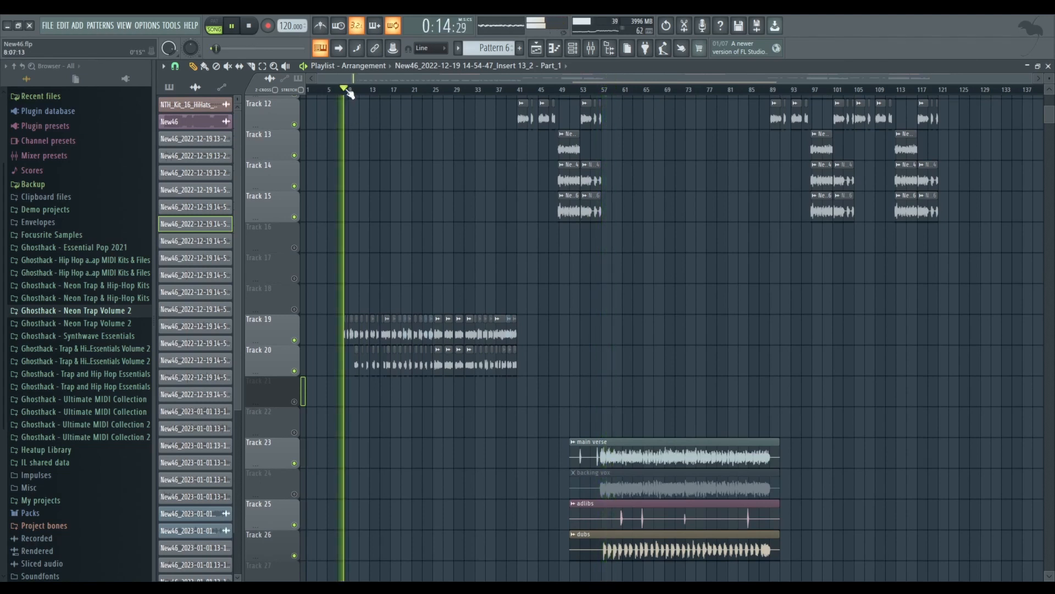
{"action": "left_click", "coordinate": [605, 94]}
{"action": "key", "text": "space"}
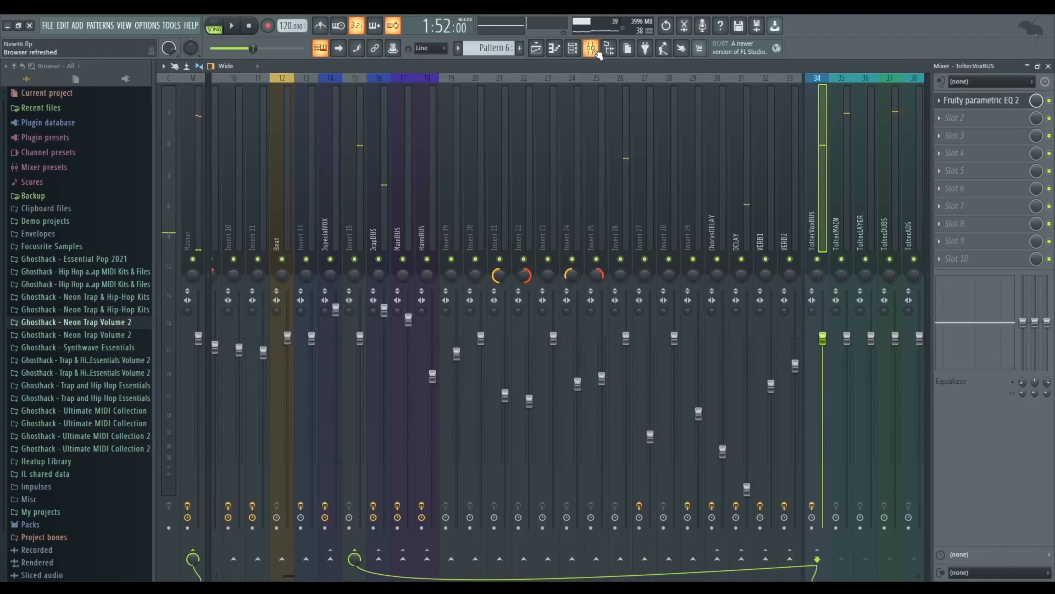
Solo ToltecMAIN in the mixer and look through the ToltecLAYER, ToltecMAIN and ToltecDUBS inserts.
{"action": "left_click", "coordinate": [596, 51]}
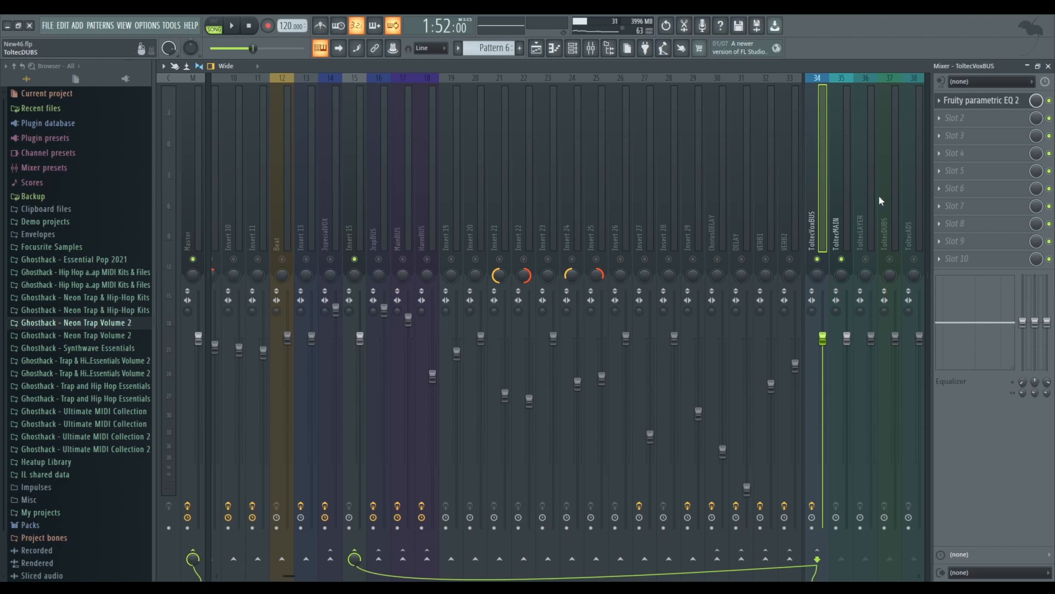
{"action": "left_click", "coordinate": [861, 198]}
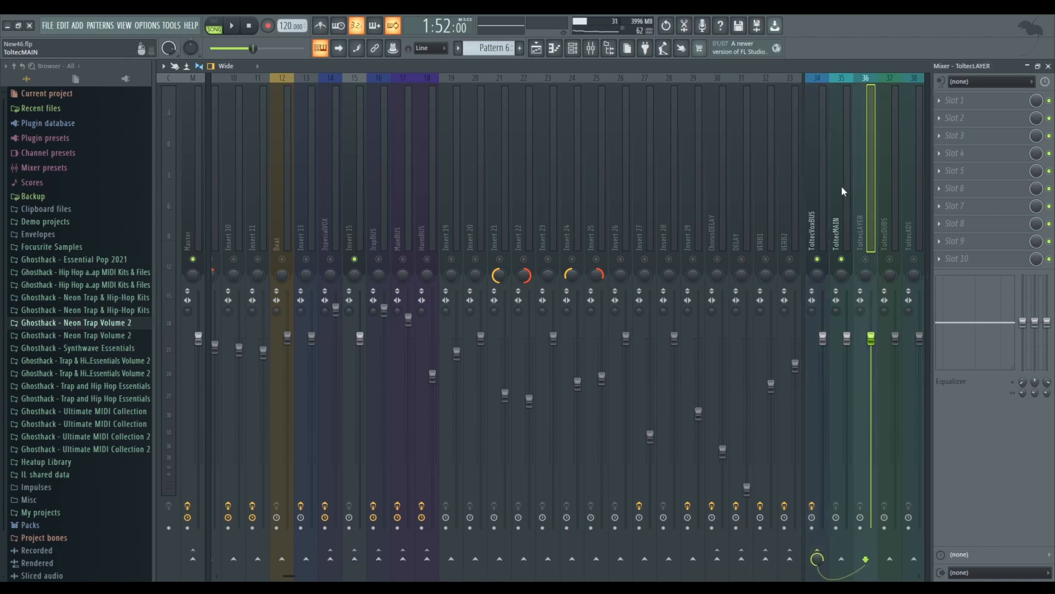
{"action": "left_click", "coordinate": [844, 192]}
{"action": "left_click", "coordinate": [872, 188]}
{"action": "left_click", "coordinate": [885, 202]}
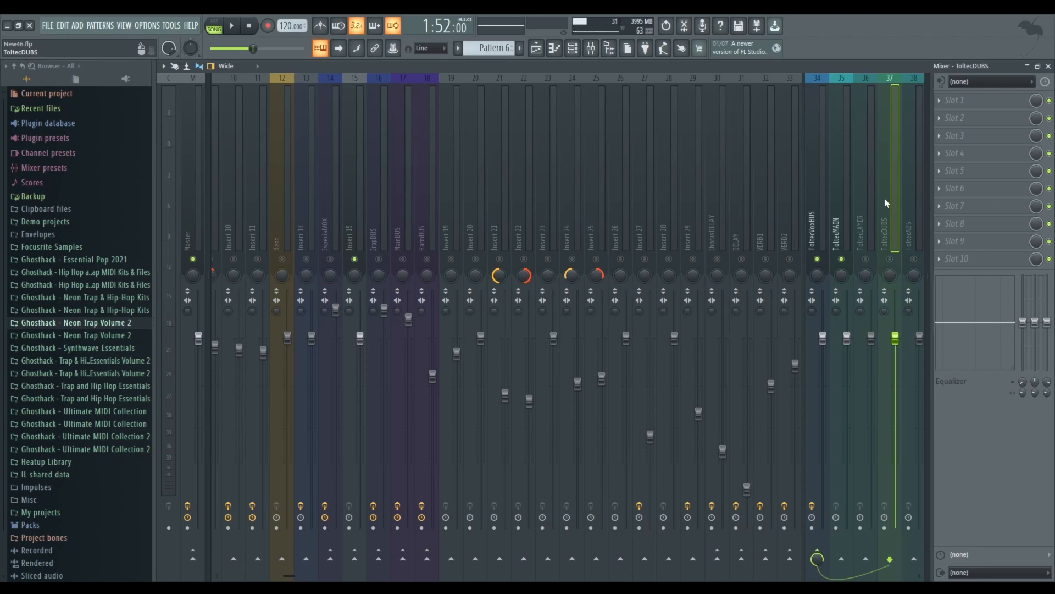
Add a second Fruity parametric EQ 2 to ToltecVoxBUS, narrow its bands to the minimum and make band 7 peaking.
{"action": "left_click", "coordinate": [817, 184]}
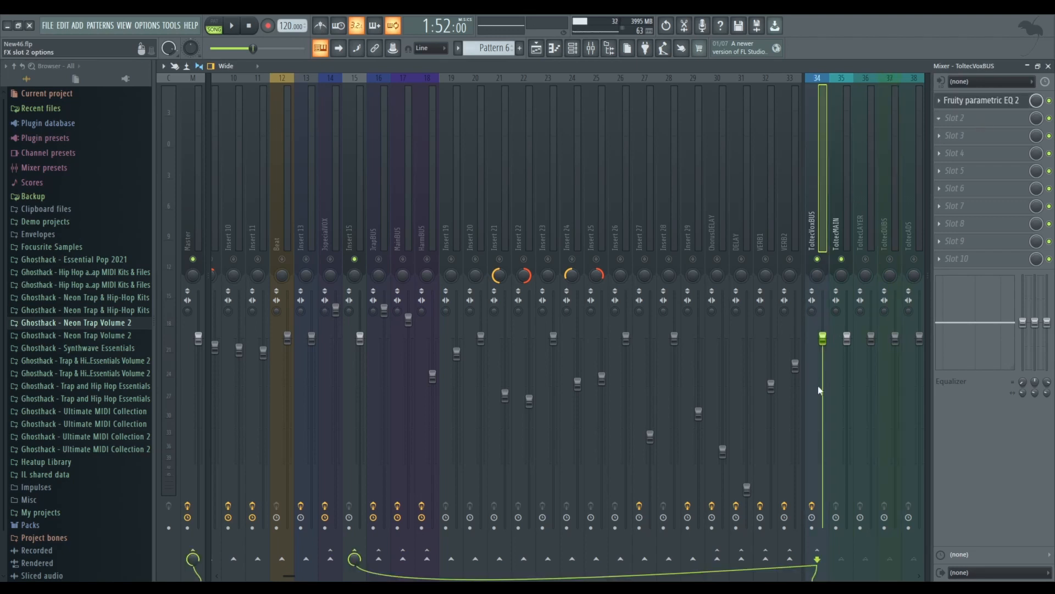
{"action": "left_click_drag", "start_coordinate": [569, 407], "coordinate": [602, 412]}
{"action": "left_click_drag", "start_coordinate": [614, 408], "coordinate": [638, 412]}
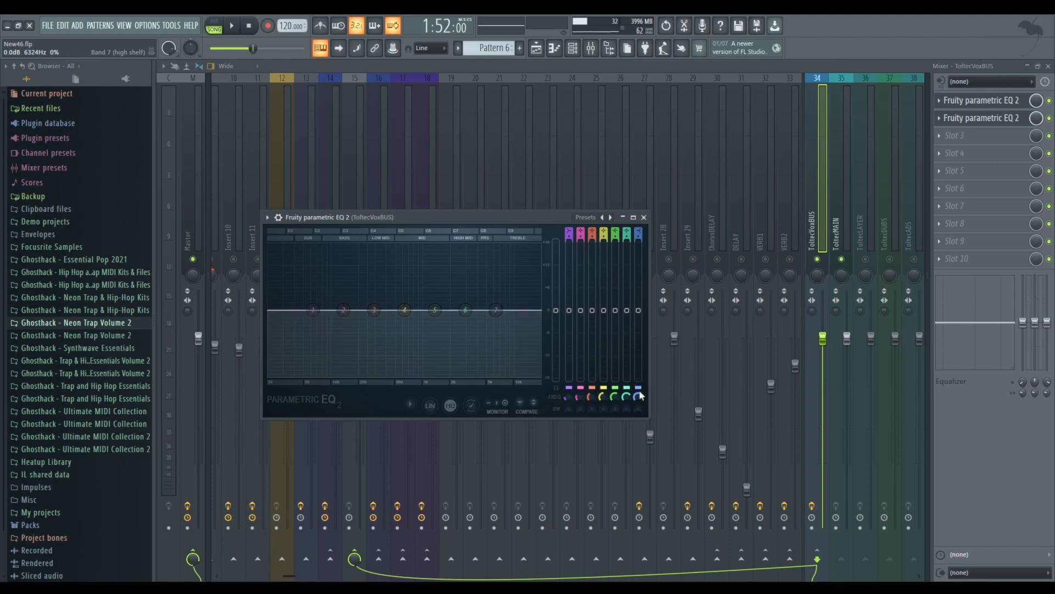
{"action": "left_click_drag", "start_coordinate": [641, 226], "coordinate": [642, 227]}
During playback, place narrow cuts of about 3 dB with all seven bands on the resonant peaks, ending with band 7 near 6.8 kHz.
{"action": "key", "text": "space"}
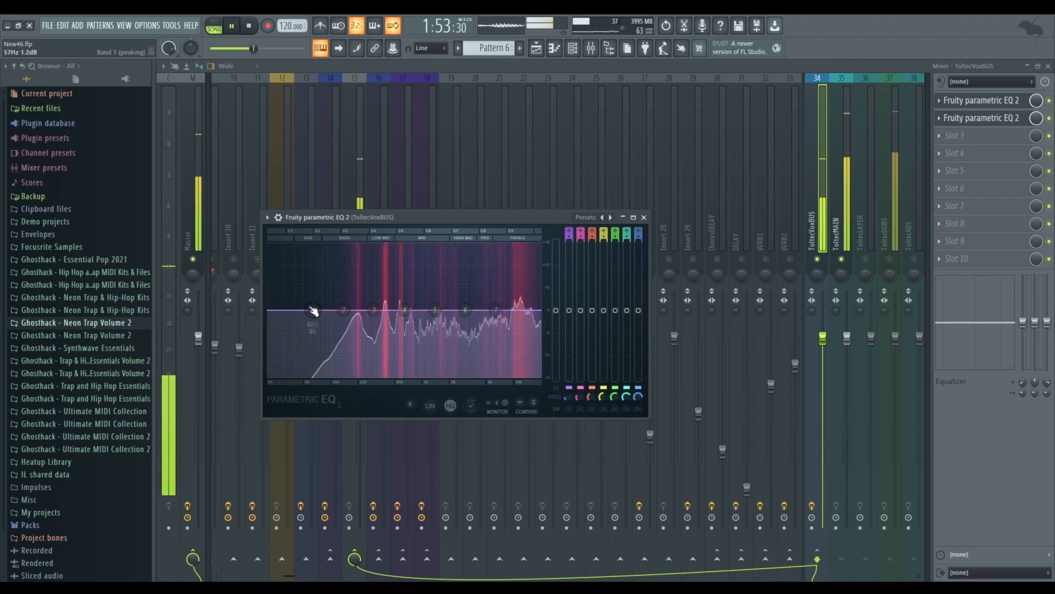
{"action": "left_click_drag", "start_coordinate": [317, 317], "coordinate": [400, 323]}
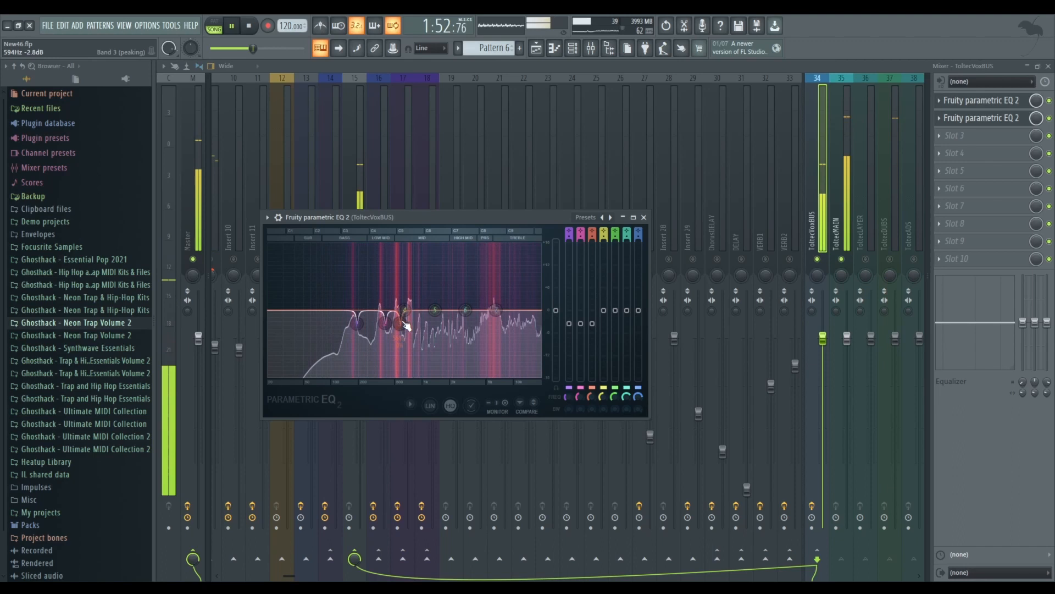
{"action": "left_click_drag", "start_coordinate": [404, 311], "coordinate": [449, 324]}
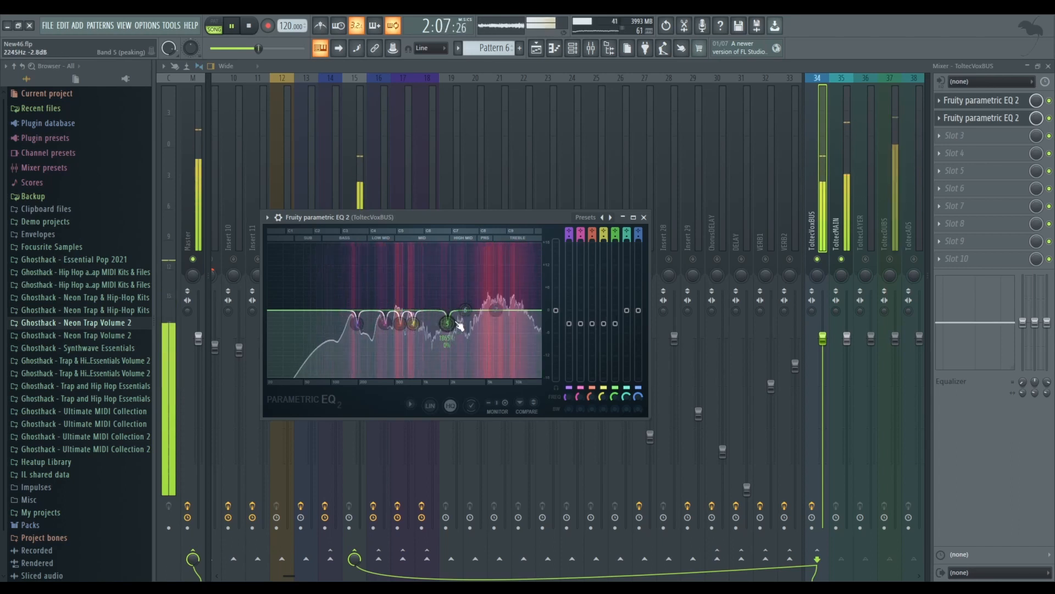
{"action": "left_click_drag", "start_coordinate": [615, 409], "coordinate": [615, 403]}
{"action": "left_click_drag", "start_coordinate": [466, 310], "coordinate": [498, 323]}
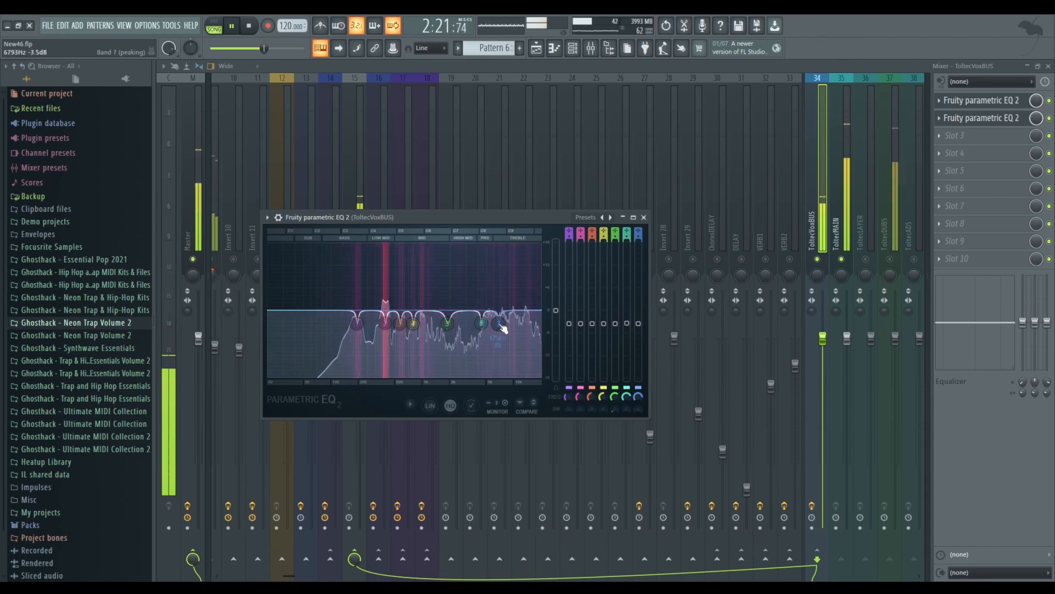
{"action": "key", "text": "space"}
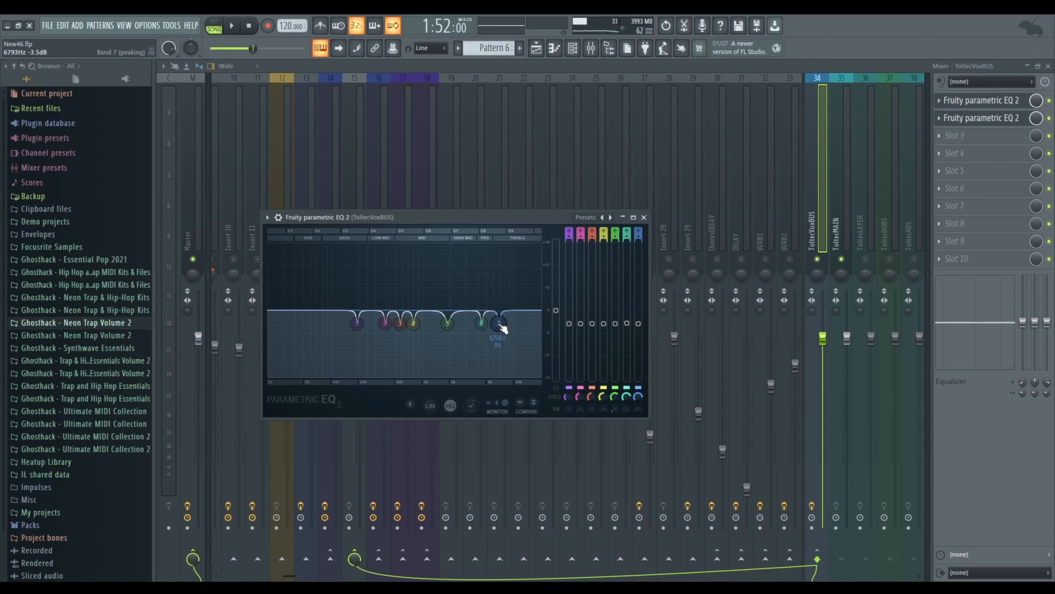
{"action": "left_click", "coordinate": [644, 217]}
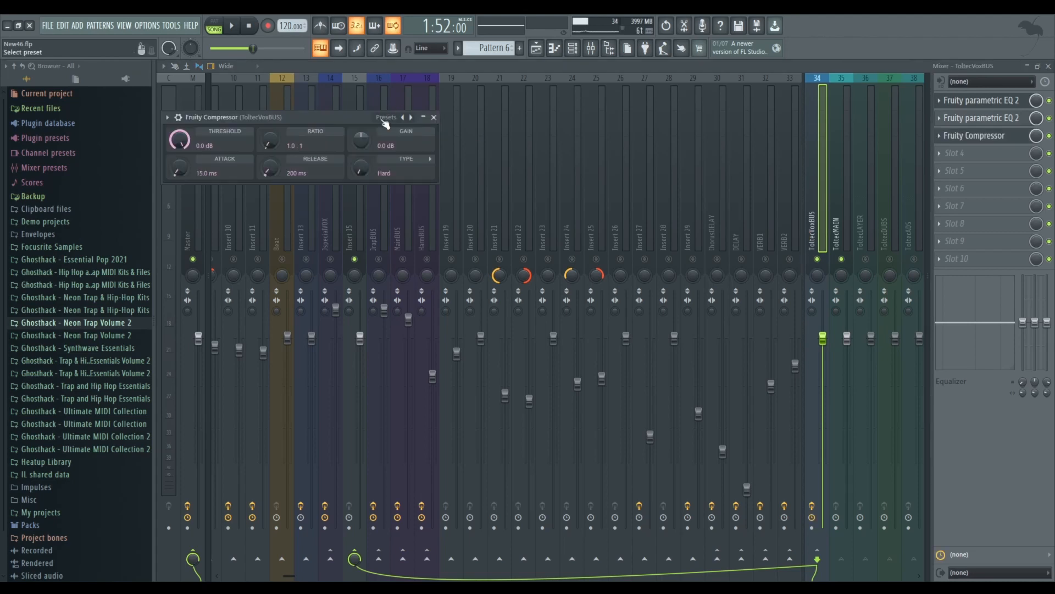
Load the Master 1 preset in Fruity Compressor on ToltecVoxBUS and audition the vocals with the compressor bypassed and enabled.
{"action": "left_click", "coordinate": [380, 117]}
{"action": "left_click", "coordinate": [424, 198]}
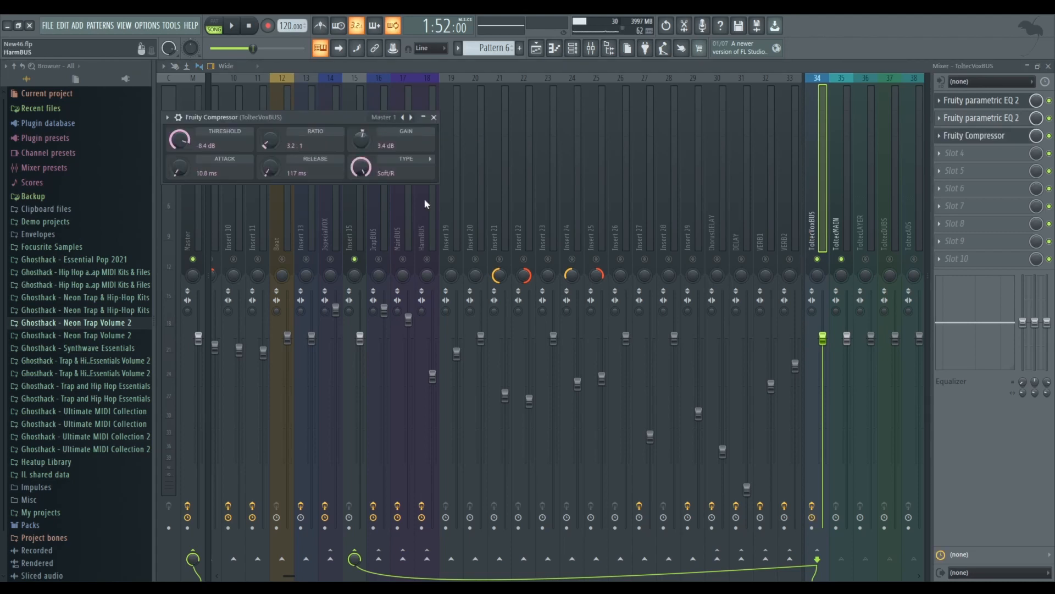
{"action": "key", "text": "space"}
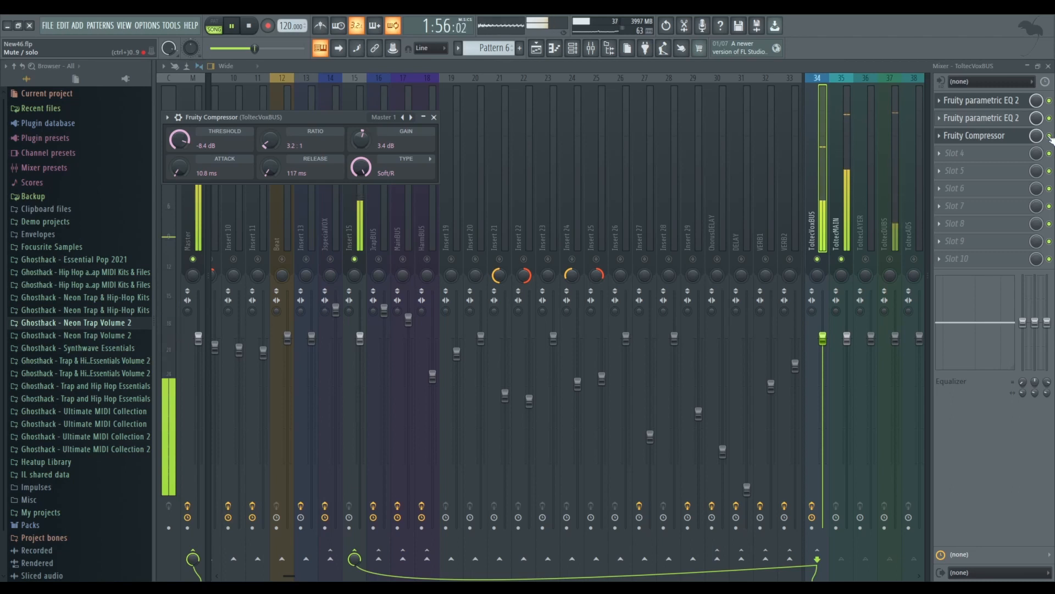
{"action": "left_click", "coordinate": [1050, 136]}
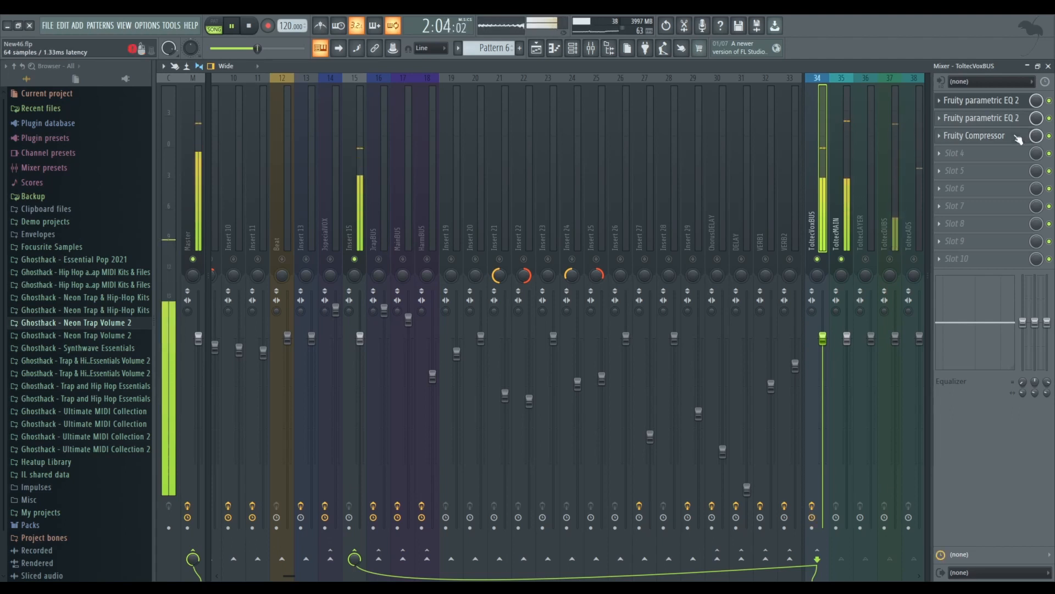
Fine-tune the ratio and threshold of the Fruity Compressor on ToltecVoxBUS.
{"action": "left_click", "coordinate": [979, 136]}
{"action": "left_click_drag", "start_coordinate": [270, 141], "coordinate": [270, 149]}
{"action": "left_click_drag", "start_coordinate": [198, 176], "coordinate": [179, 138]}
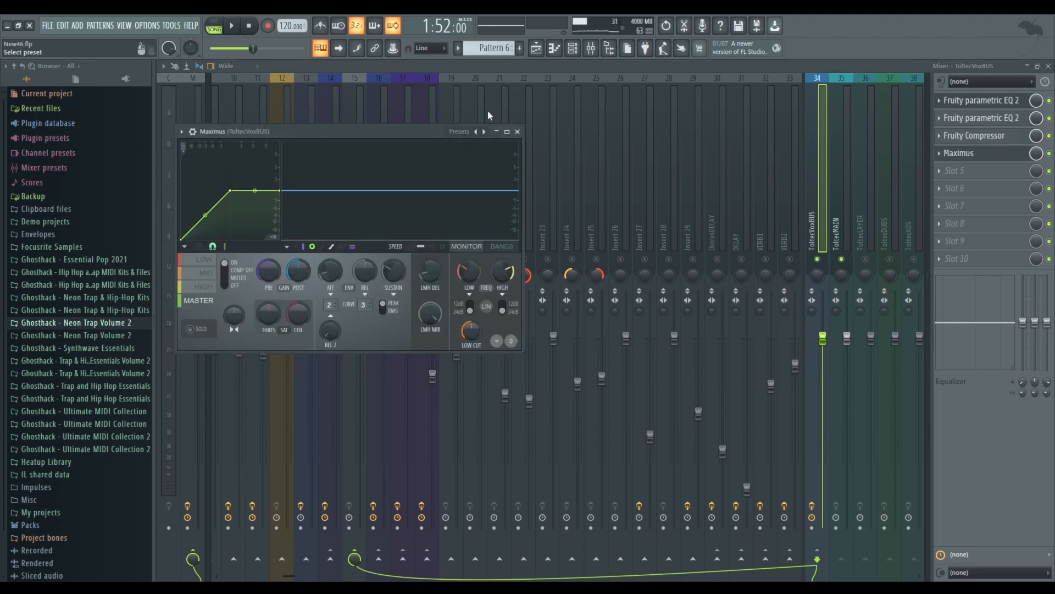
Load the De-esser split-band preset in Maximus on ToltecVoxBUS and audition the vocals with it bypassed and enabled.
{"action": "left_click", "coordinate": [511, 90]}
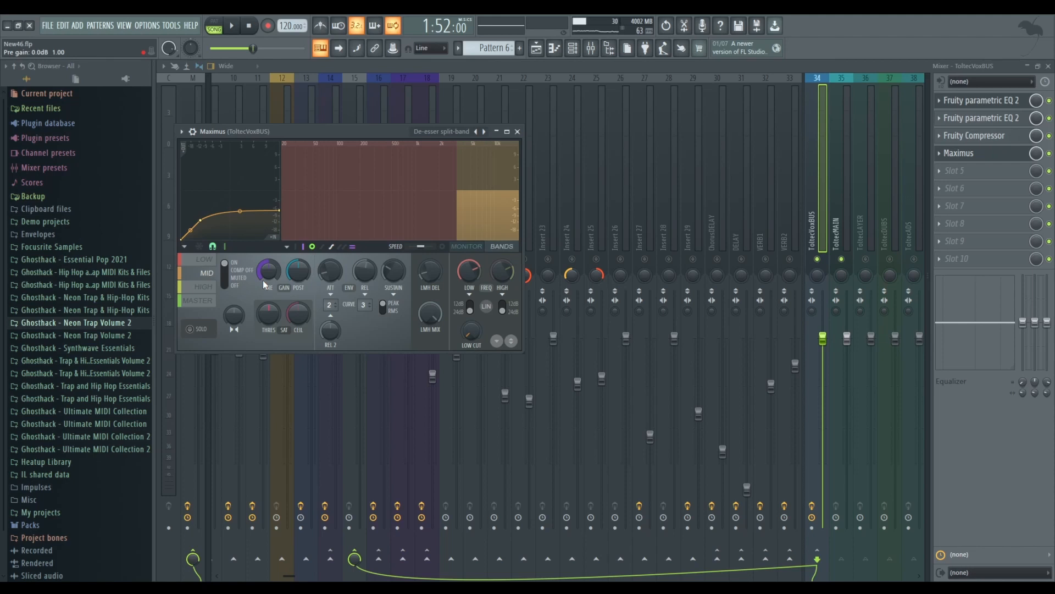
{"action": "key", "text": "space"}
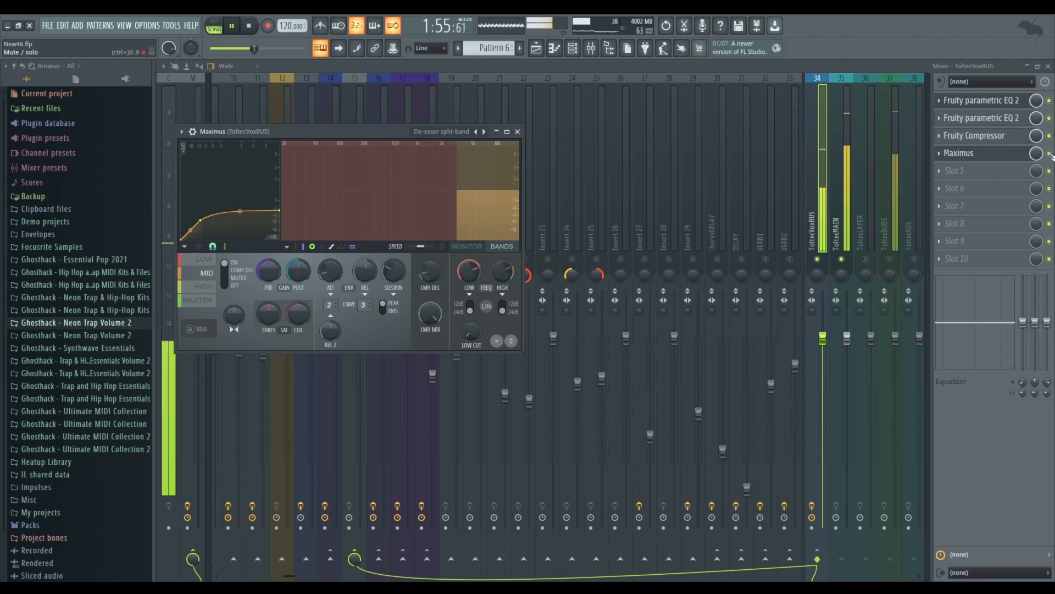
{"action": "left_click", "coordinate": [1050, 154]}
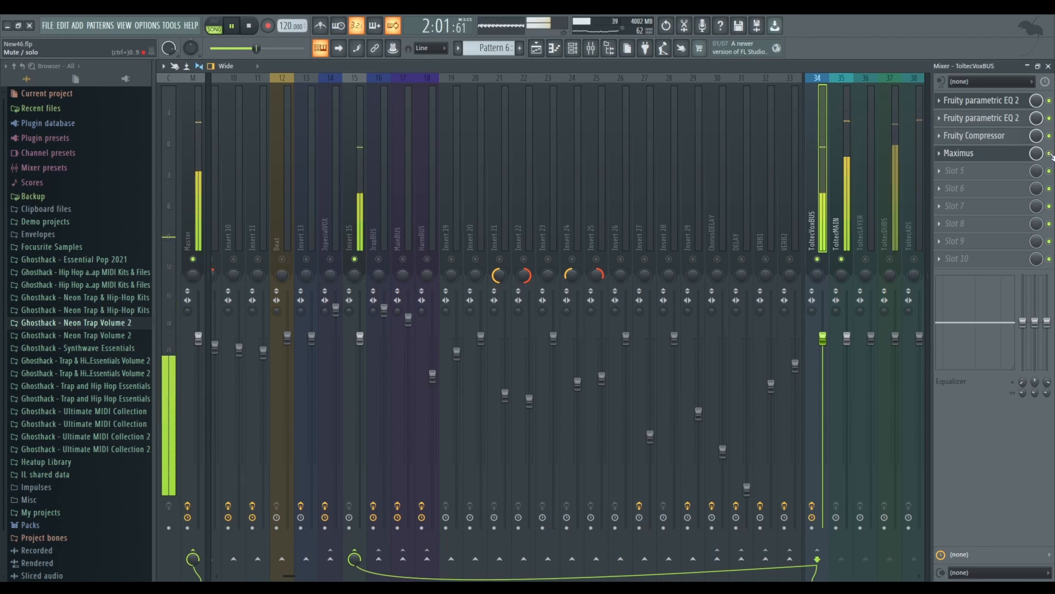
{"action": "left_click", "coordinate": [998, 159]}
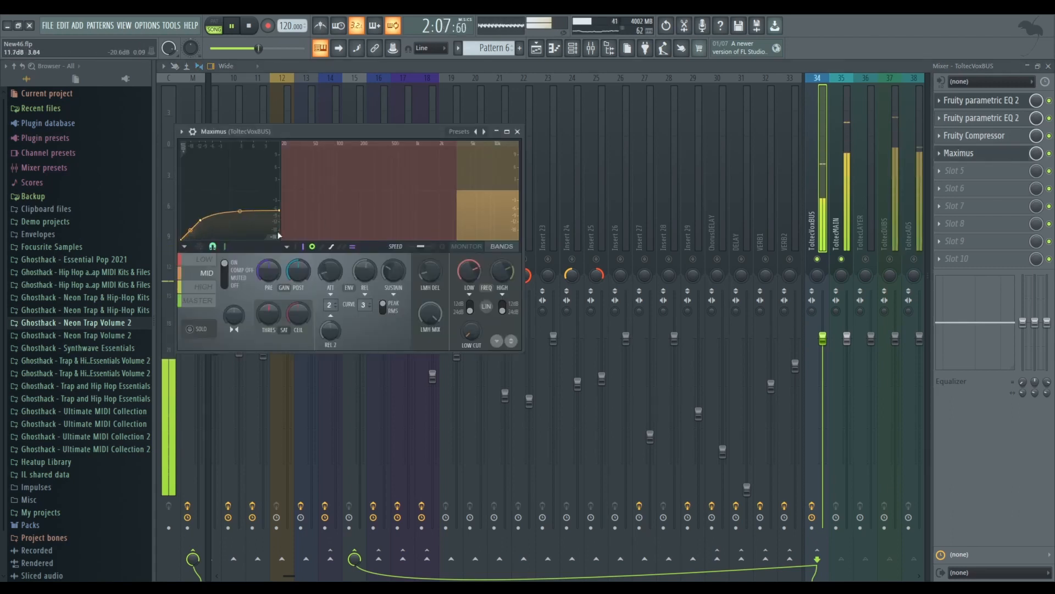
{"action": "key", "text": "space"}
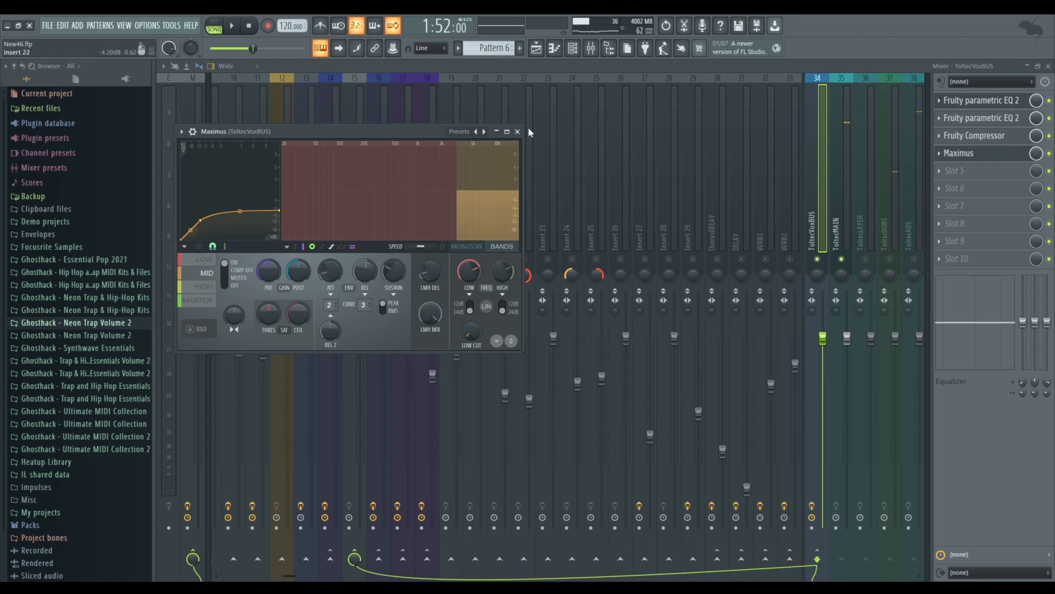
{"action": "left_click", "coordinate": [517, 132]}
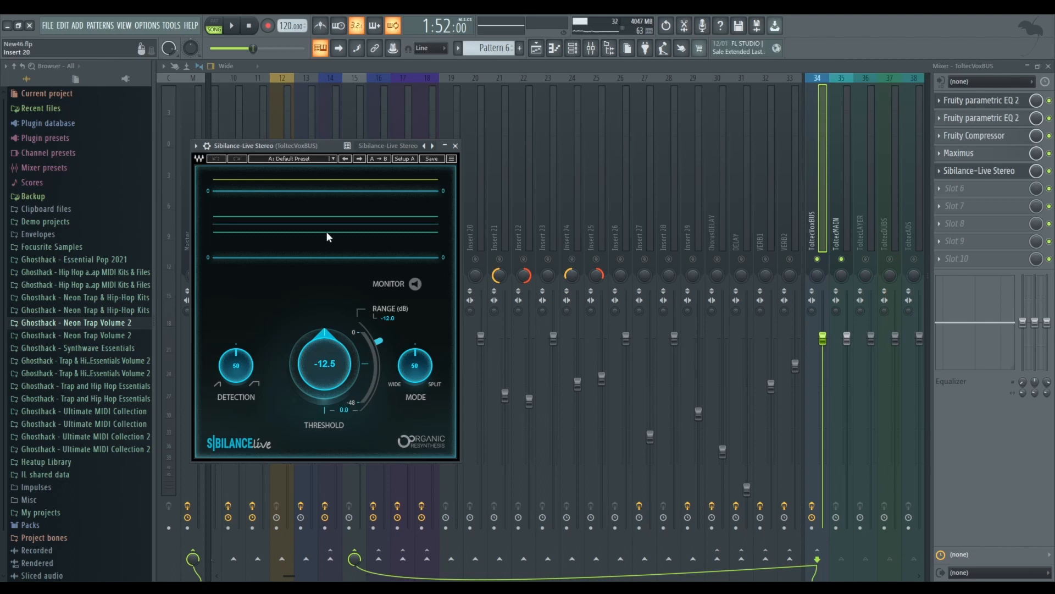
Set Sibilance-Live Stereo on ToltecVoxBUS to threshold -31.4, range -13.8 dB, detection 67 and mode 35.
{"action": "mouse_move", "coordinate": [345, 365]}
{"action": "left_mouse_down"}
{"action": "mouse_move", "coordinate": [346, 398]}
{"action": "mouse_move", "coordinate": [346, 363]}
{"action": "left_mouse_up"}
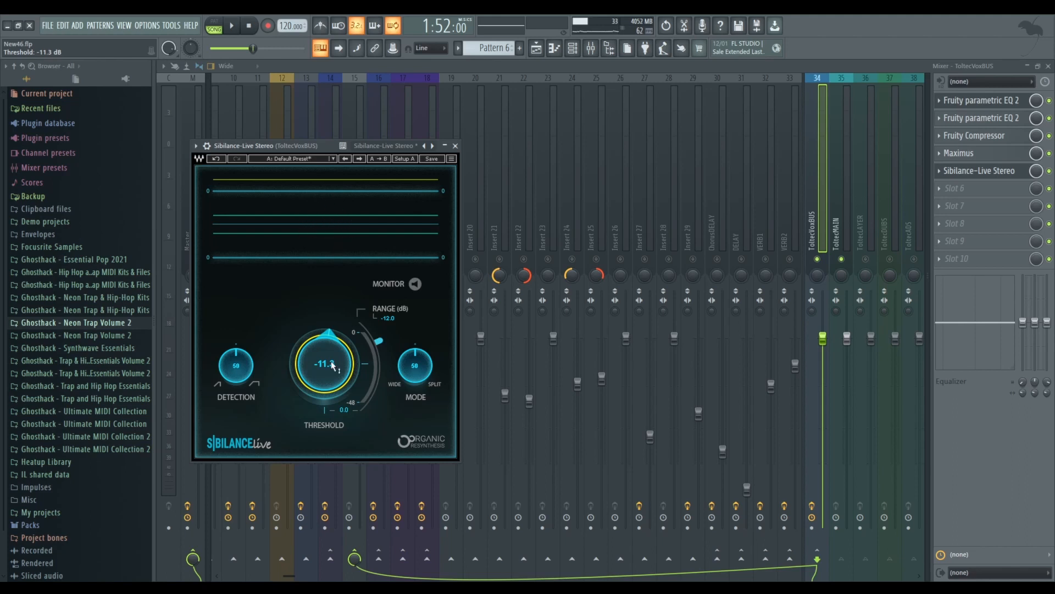
{"action": "left_click_drag", "start_coordinate": [333, 366], "coordinate": [332, 413]}
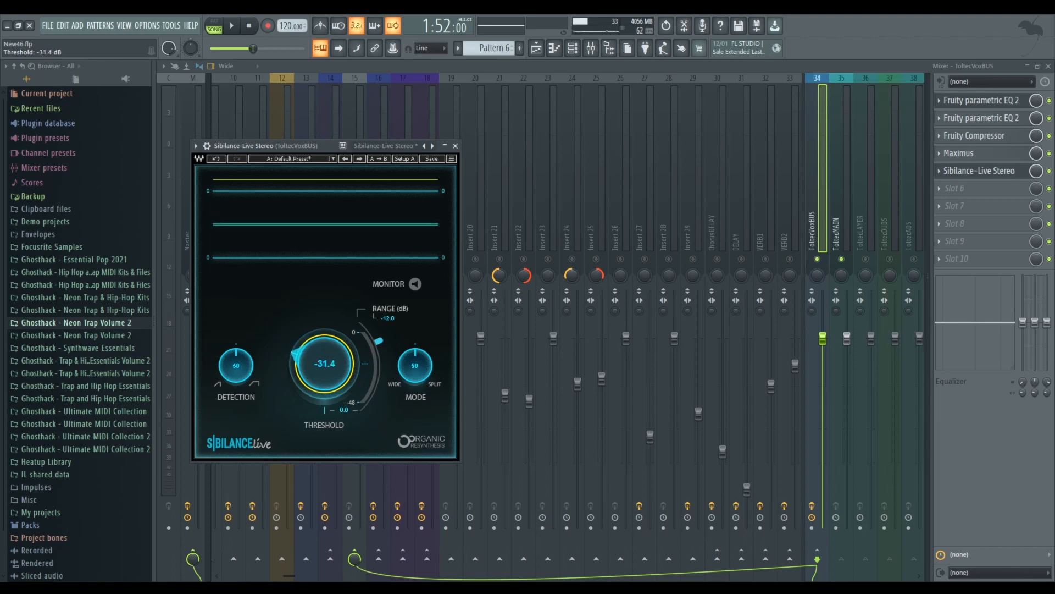
{"action": "left_click_drag", "start_coordinate": [382, 343], "coordinate": [382, 348]}
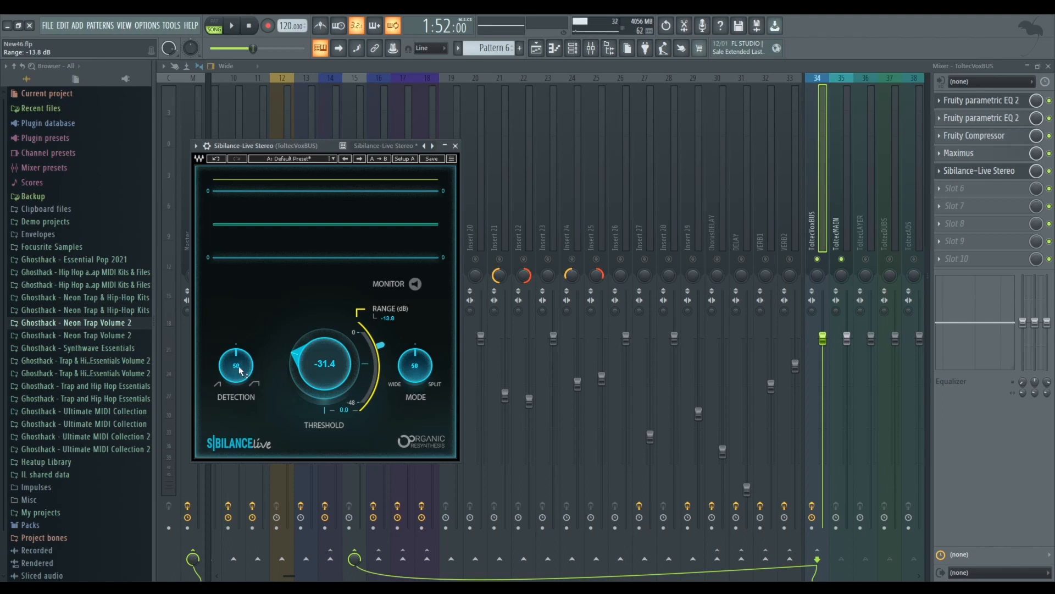
{"action": "left_click_drag", "start_coordinate": [240, 371], "coordinate": [240, 383]}
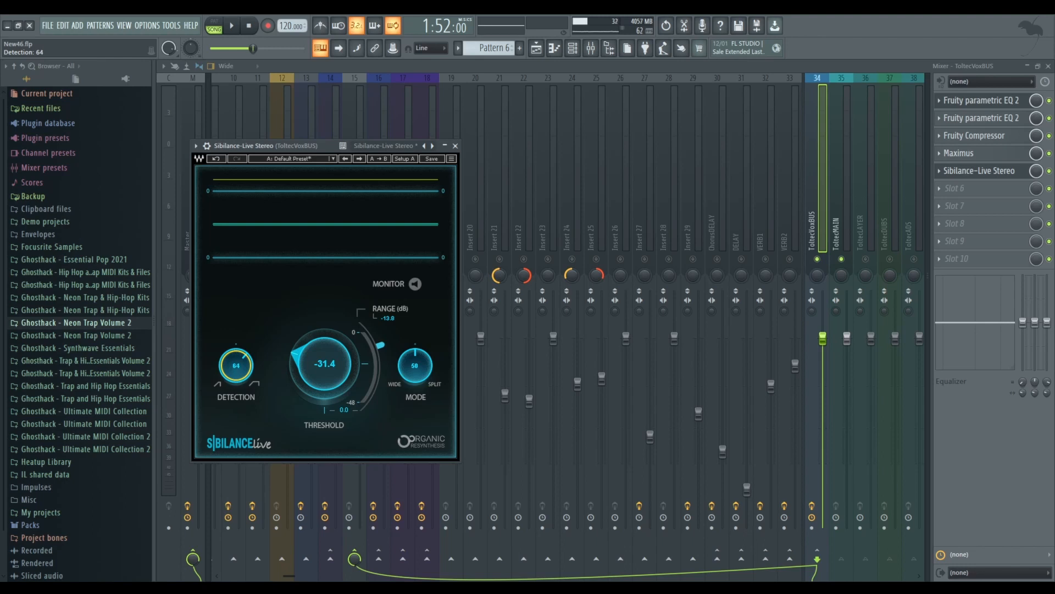
{"action": "left_click", "coordinate": [422, 373]}
{"action": "left_click_drag", "start_coordinate": [422, 373], "coordinate": [423, 376]}
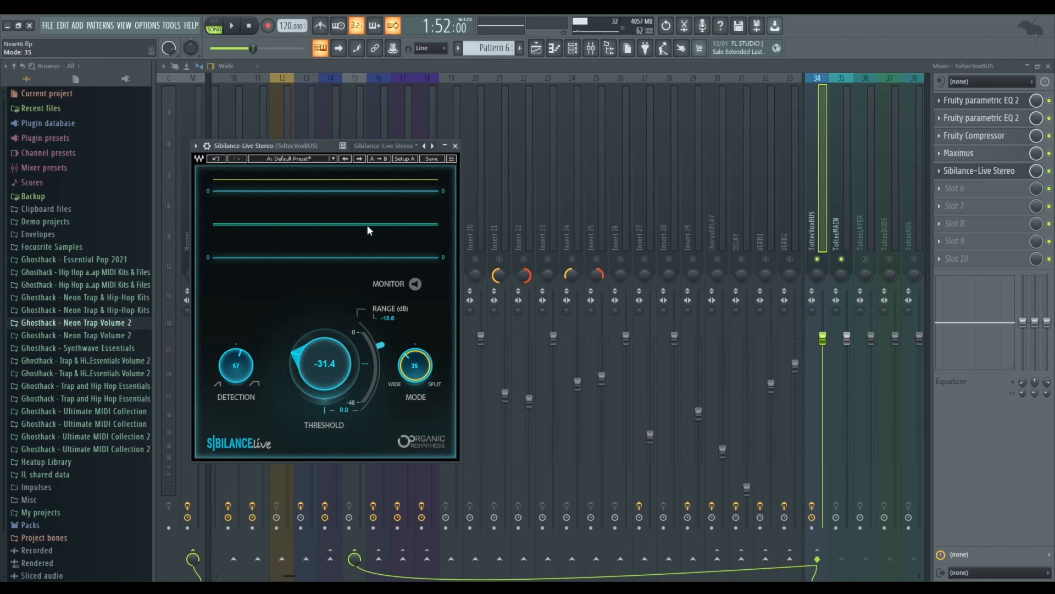
{"action": "left_click", "coordinate": [456, 146]}
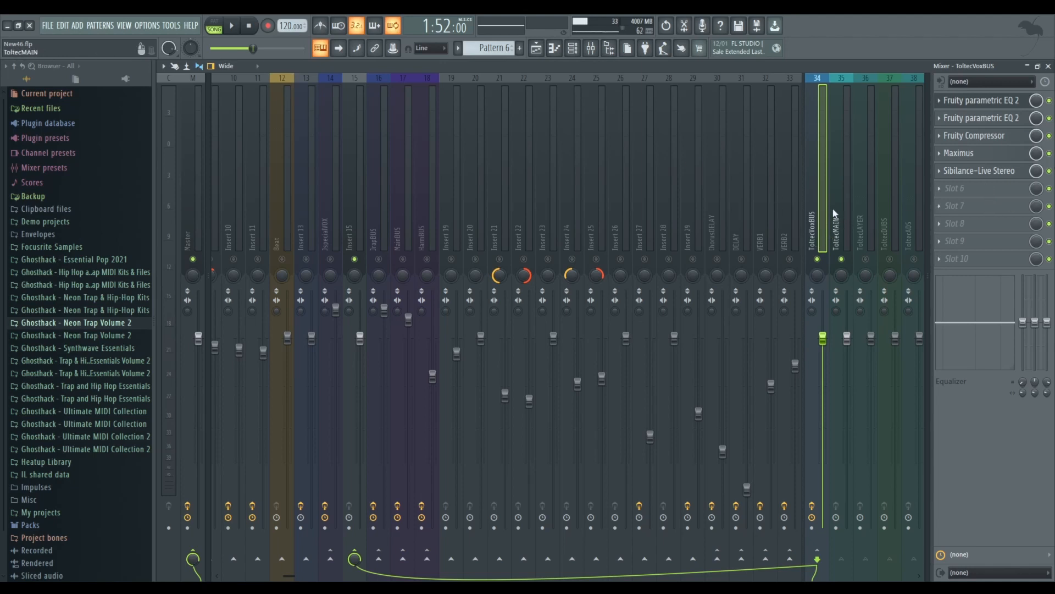
Send ToltecMAIN to VERB1, lower the send level, and check the reverb loaded on VERB1.
{"action": "left_click", "coordinate": [839, 222]}
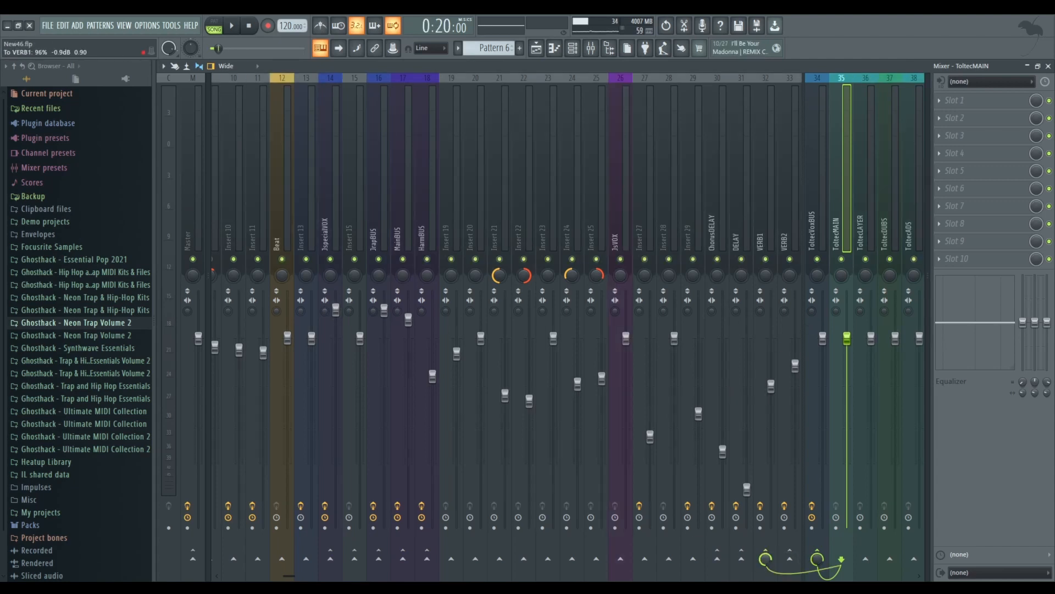
{"action": "left_click_drag", "start_coordinate": [765, 559], "coordinate": [765, 561]}
{"action": "left_click", "coordinate": [754, 206]}
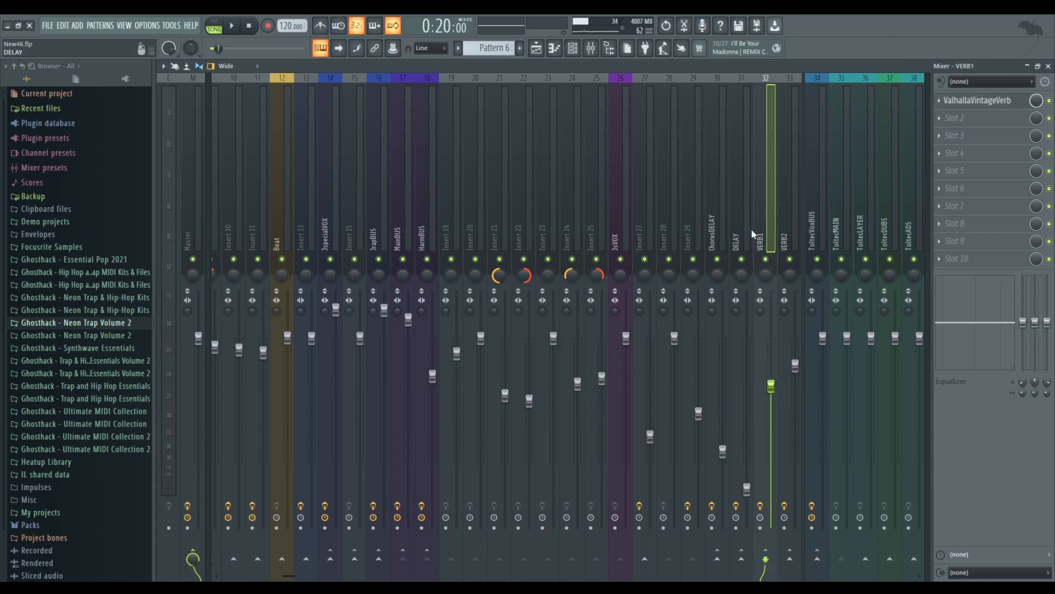
{"action": "left_click", "coordinate": [841, 214]}
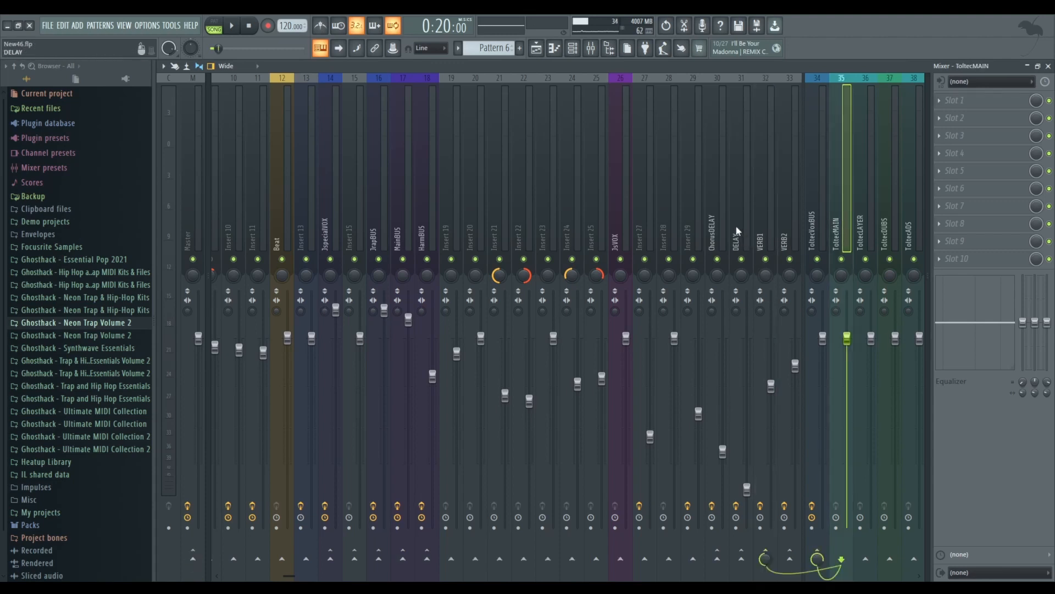
Send ToltecMAIN to DELAY, adjust the send level, and play the verse while watching the mixer levels.
{"action": "left_click", "coordinate": [752, 558]}
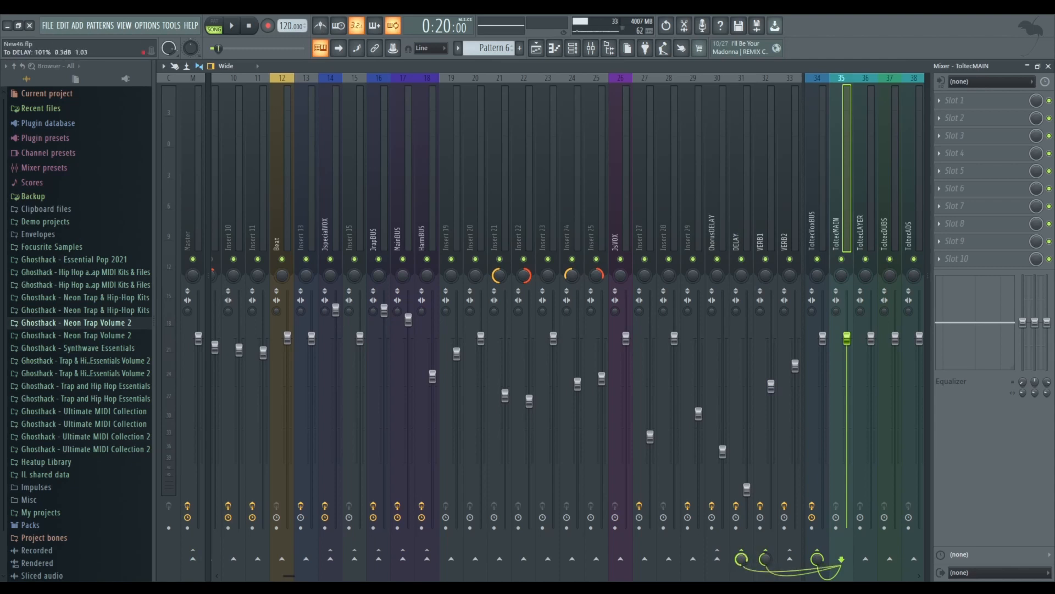
{"action": "left_click_drag", "start_coordinate": [741, 559], "coordinate": [741, 561]}
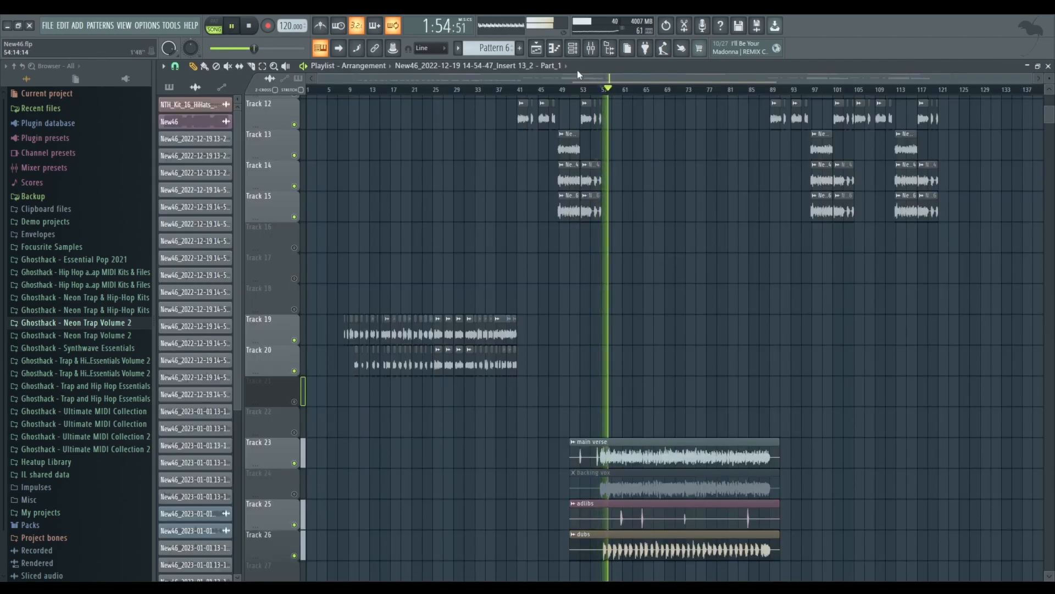
{"action": "left_click", "coordinate": [591, 49]}
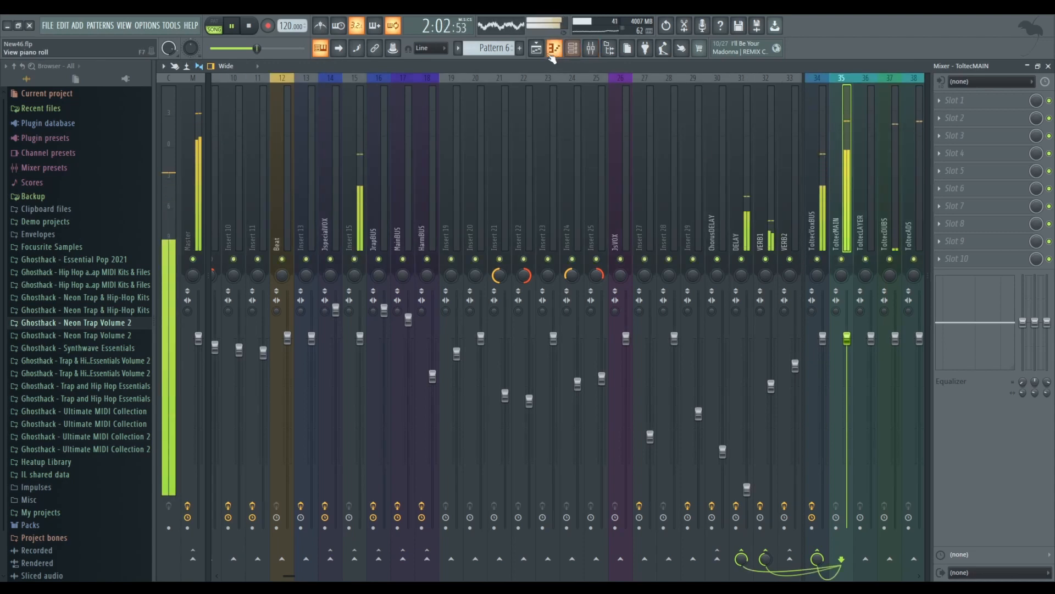
Mute the dubs track in the playlist and audition the main verse with its reverb and delay sends.
{"action": "key", "text": "F5"}
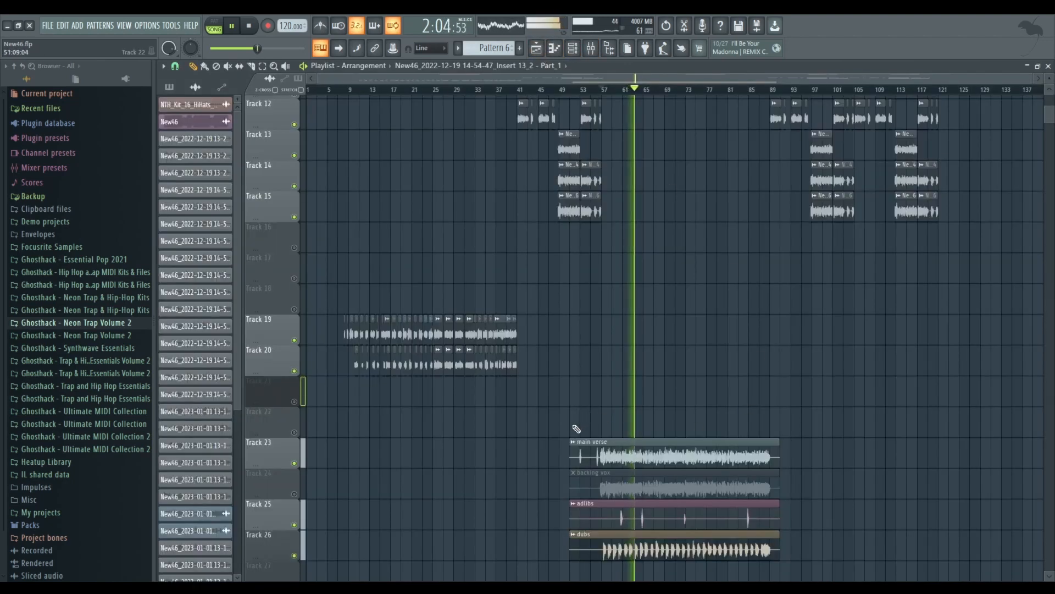
{"action": "left_click", "coordinate": [294, 555]}
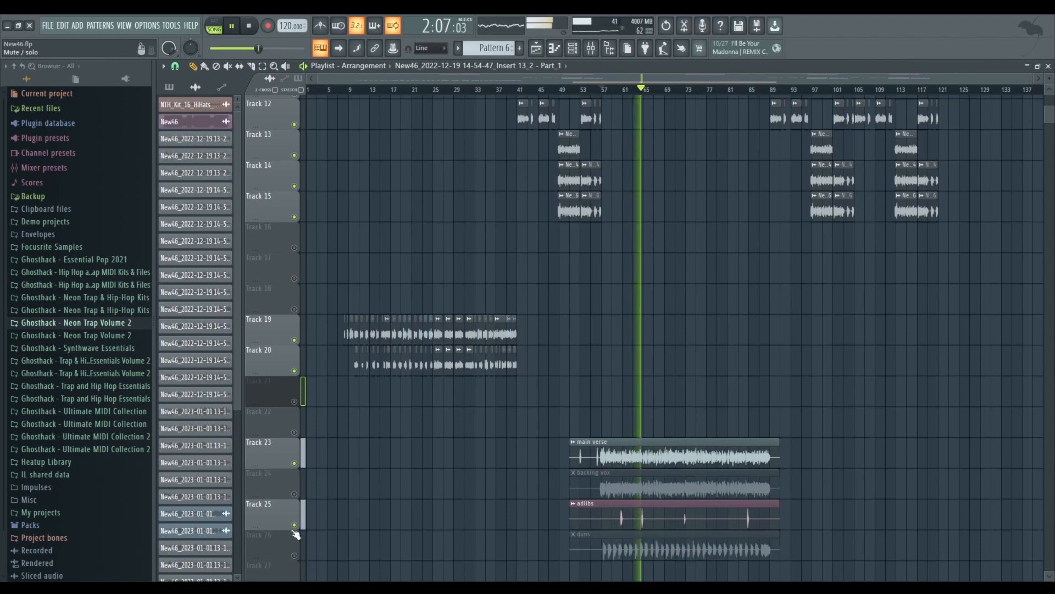
{"action": "left_click", "coordinate": [590, 48]}
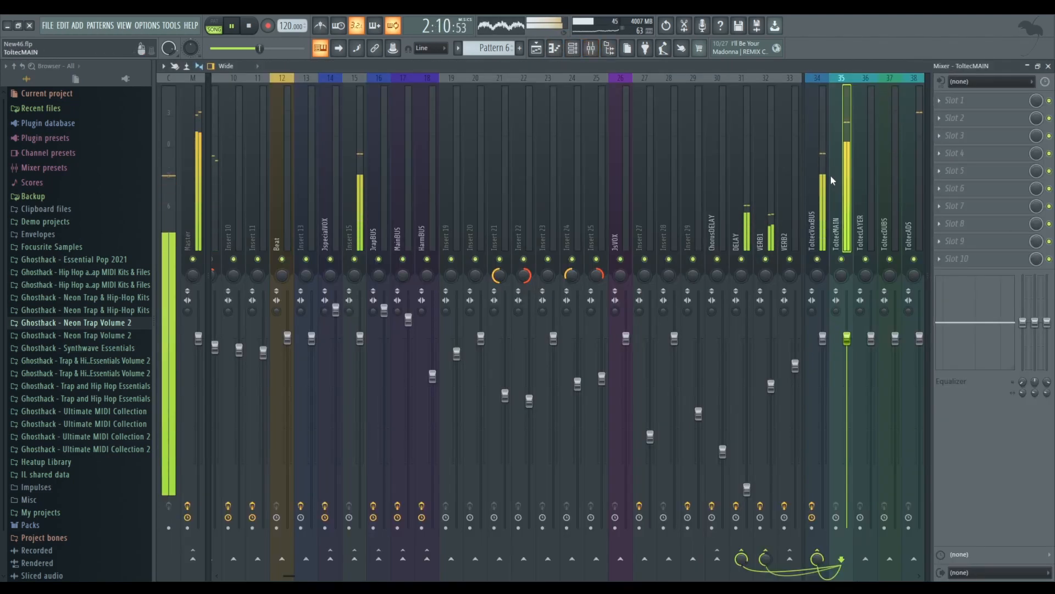
{"action": "key", "text": "space"}
Load Fruity Stereo Enhancer on ToltecDUBS, adjust its stereo separation, and unmute the dubs track in the playlist.
{"action": "left_click", "coordinate": [536, 49]}
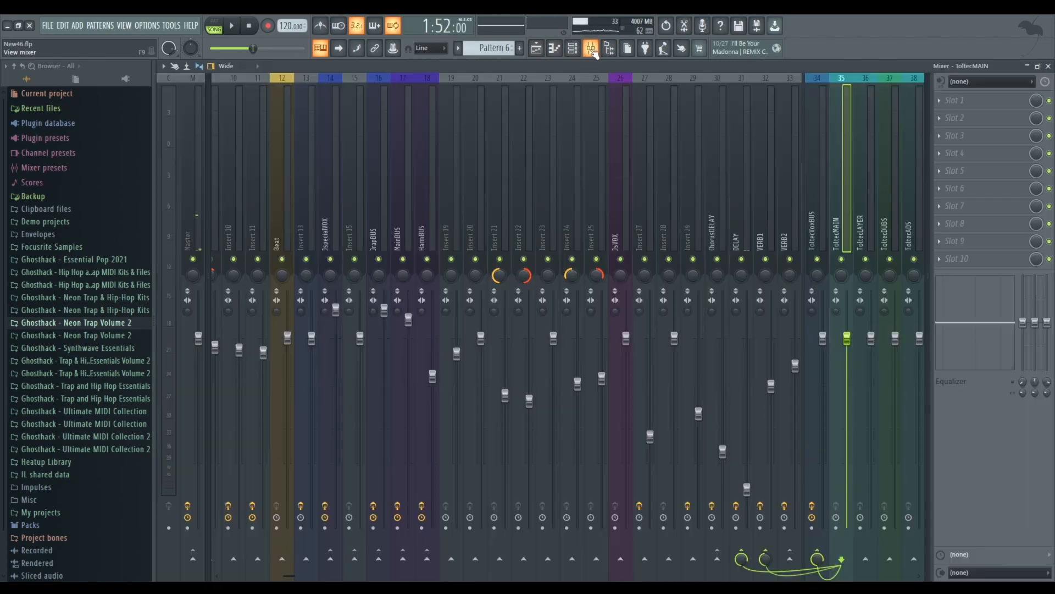
{"action": "left_click", "coordinate": [591, 49]}
{"action": "left_click", "coordinate": [816, 231]}
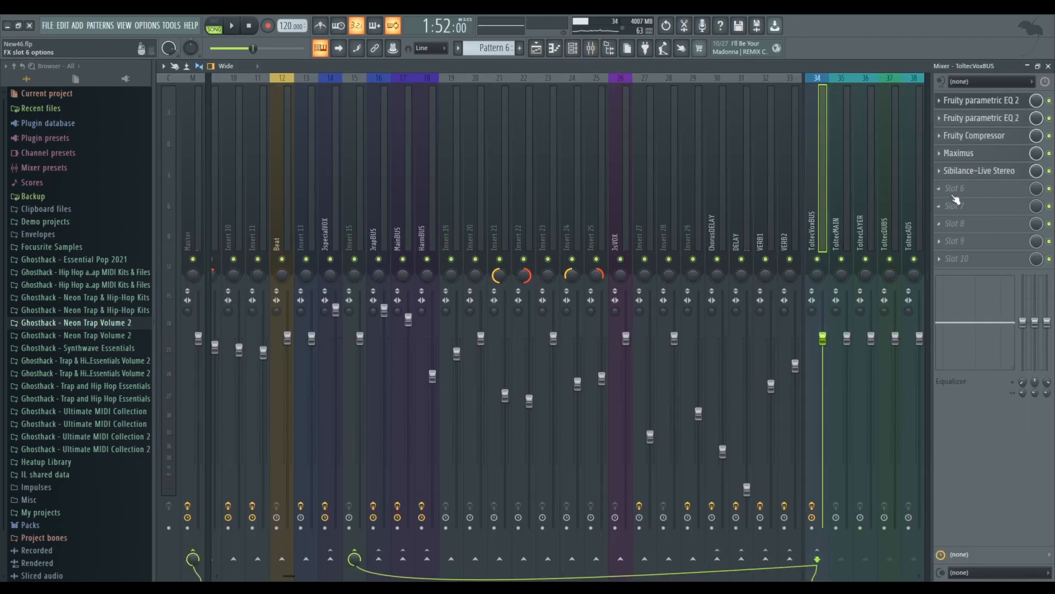
{"action": "left_click", "coordinate": [893, 204]}
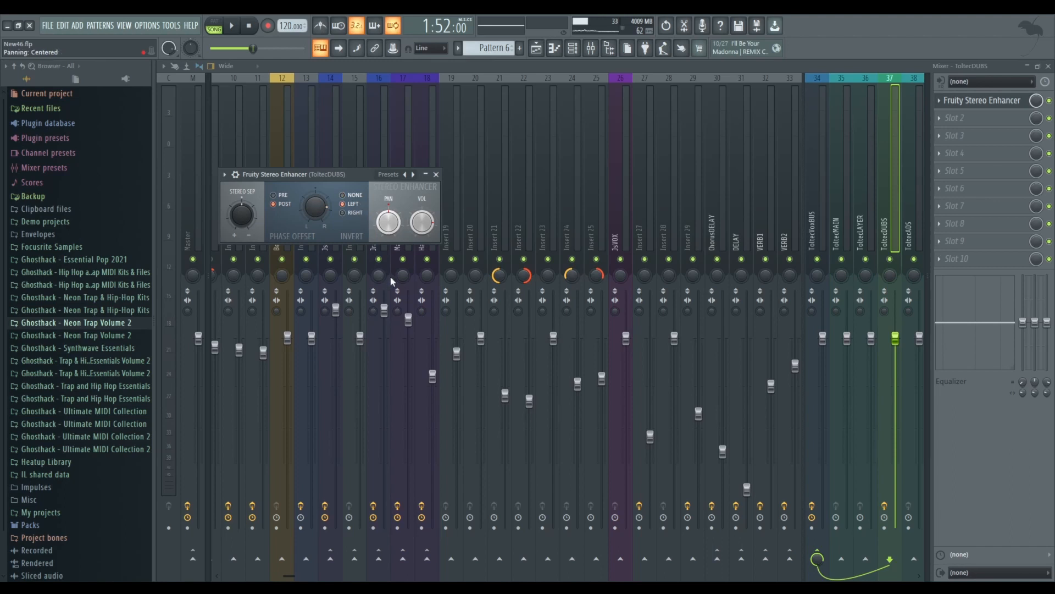
{"action": "left_click_drag", "start_coordinate": [247, 216], "coordinate": [248, 212]}
{"action": "left_click", "coordinate": [436, 174]}
{"action": "left_click", "coordinate": [533, 53]}
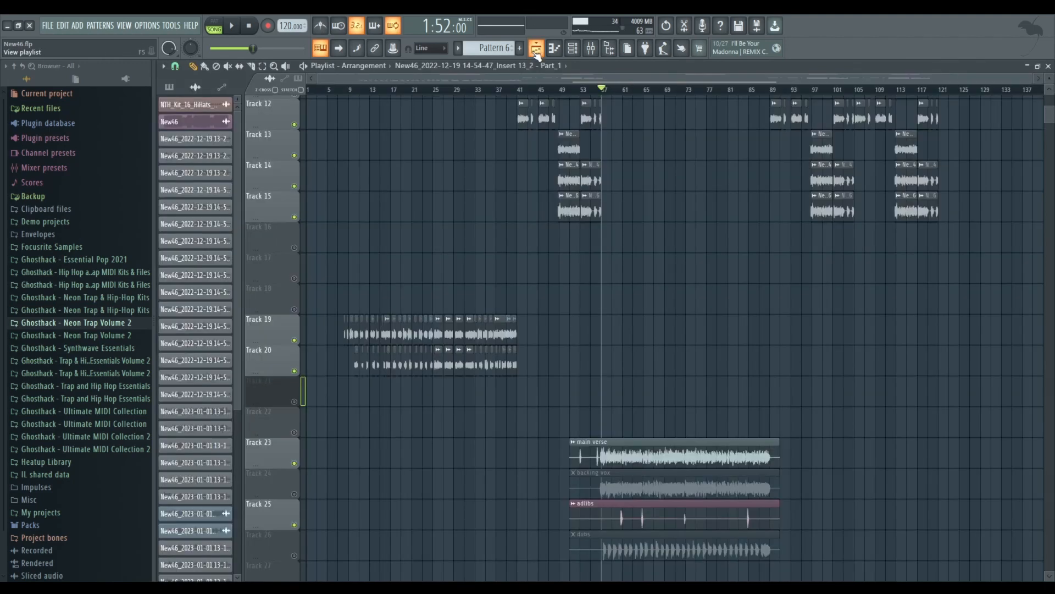
{"action": "left_click", "coordinate": [295, 557]}
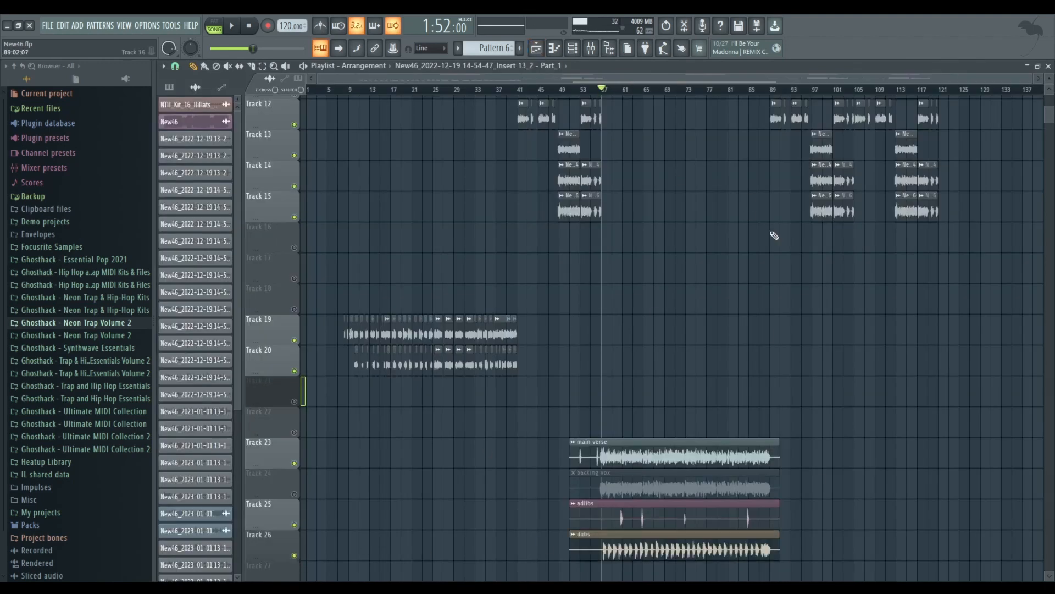
Slice off the silent starts of the main verse, backing vox, adlibs and dubs clips in the playlist.
{"action": "scroll", "coordinate": [568, 536], "scroll_direction": "up", "scroll_amount": 4}
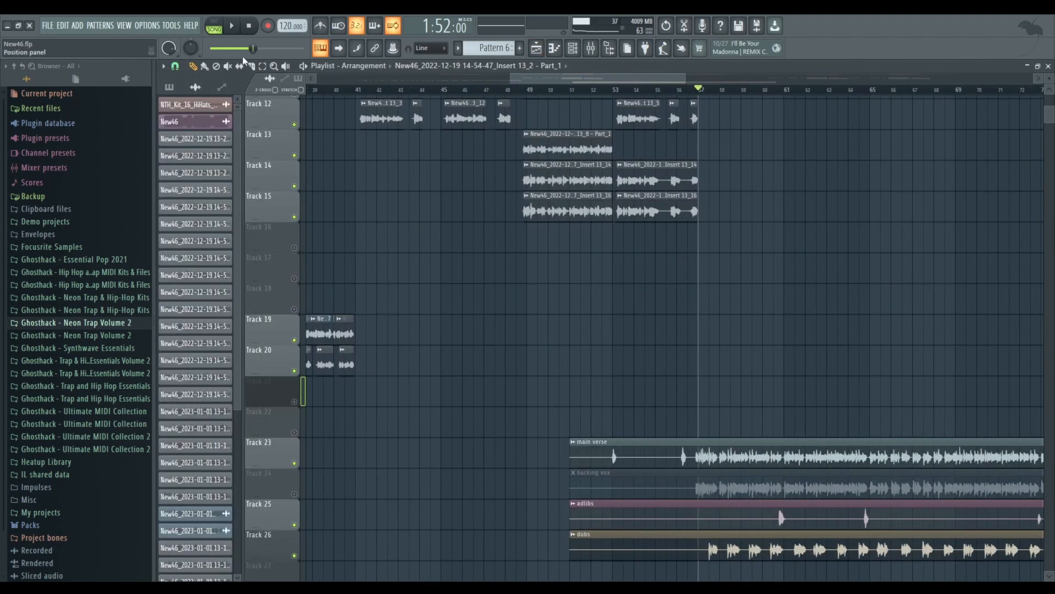
{"action": "scroll", "coordinate": [715, 544], "scroll_direction": "up", "scroll_amount": 3}
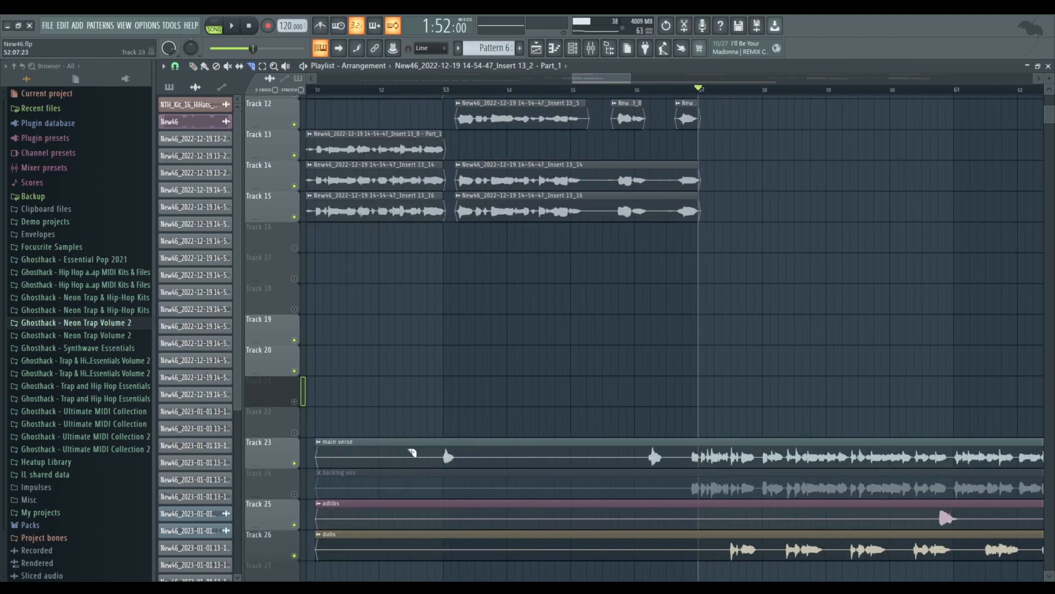
{"action": "key", "text": "space"}
{"action": "left_click_drag", "start_coordinate": [428, 434], "coordinate": [428, 471]}
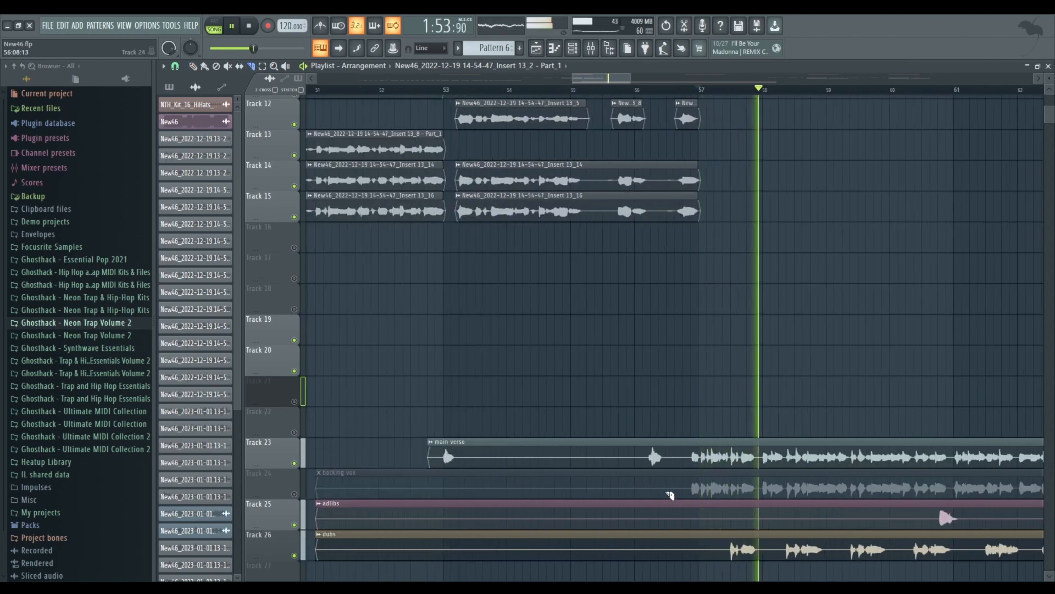
{"action": "left_click_drag", "start_coordinate": [668, 486], "coordinate": [668, 550]}
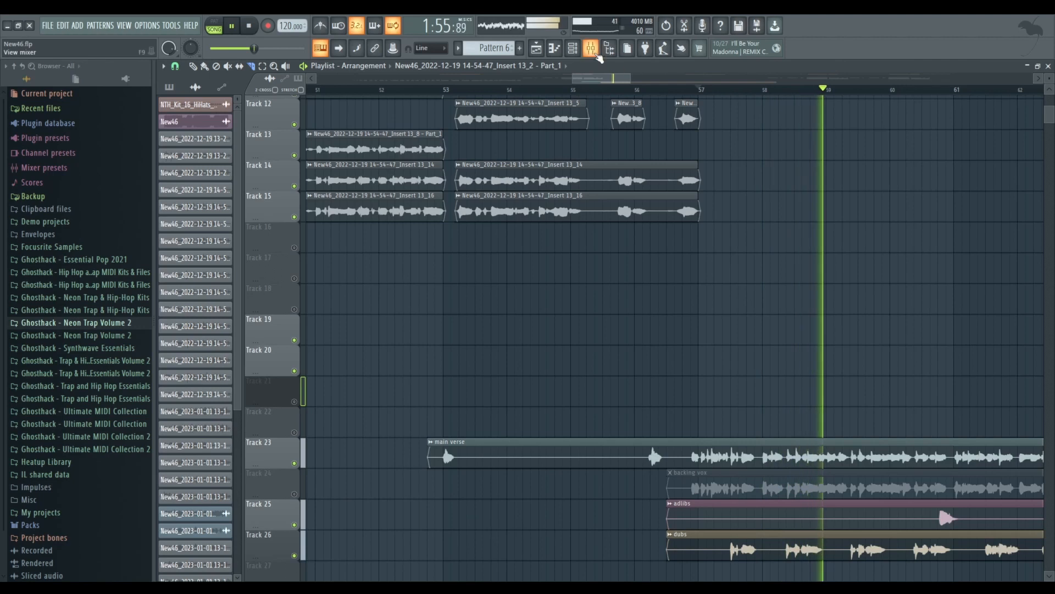
Lower the ToltecDUBS fader and bring the ToltecADS fader down to about 70% during playback.
{"action": "key", "text": "F9"}
{"action": "left_click_drag", "start_coordinate": [895, 359], "coordinate": [895, 407]}
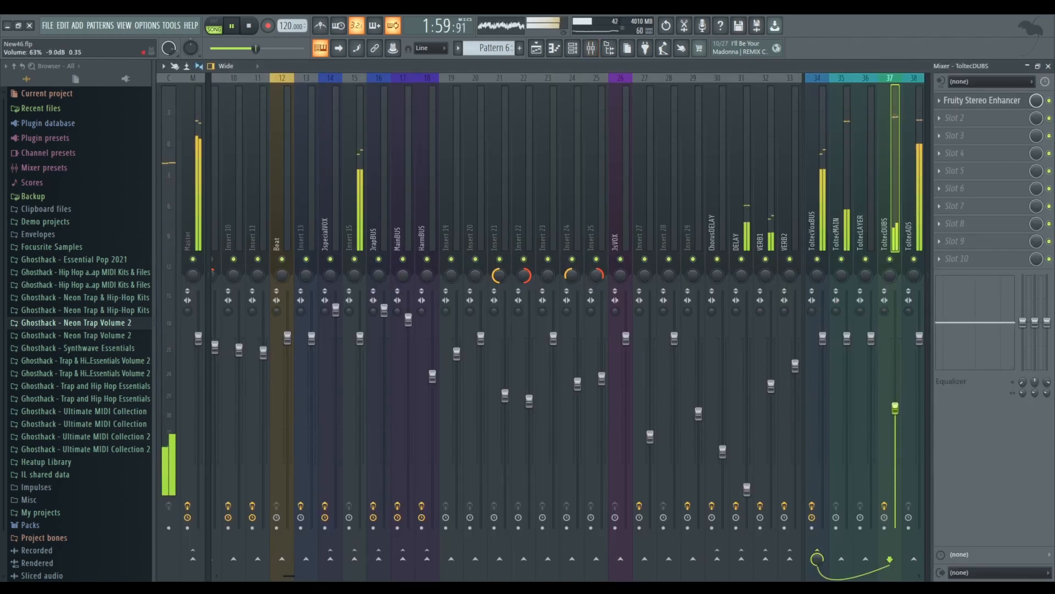
{"action": "left_click_drag", "start_coordinate": [920, 338], "coordinate": [918, 393]}
{"action": "left_click", "coordinate": [894, 410]}
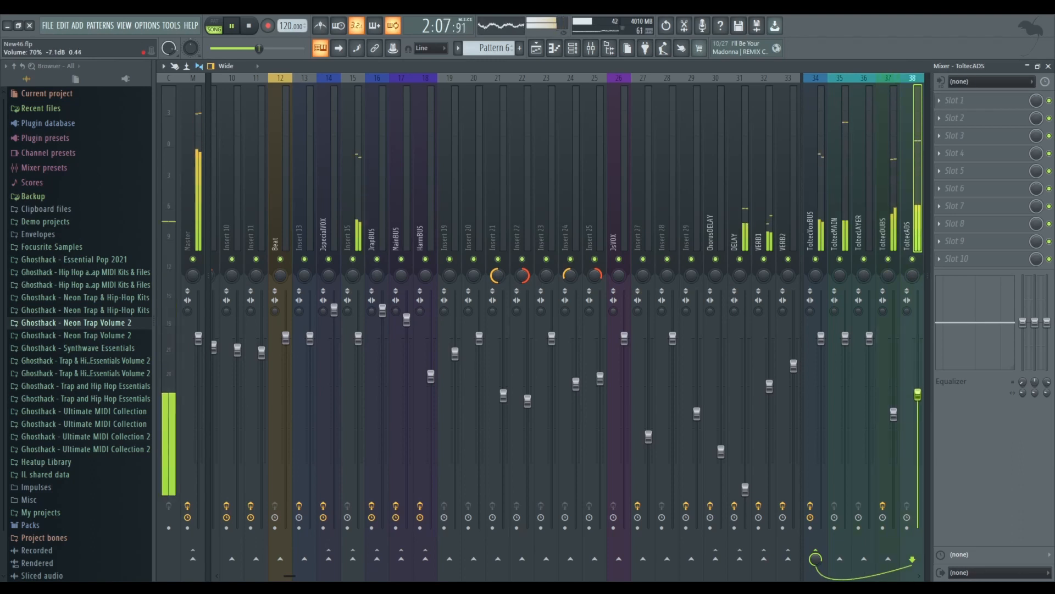
Trim the main verse start tighter and remove the silent gaps around its opening phrases, then stop playback.
{"action": "left_click", "coordinate": [591, 49]}
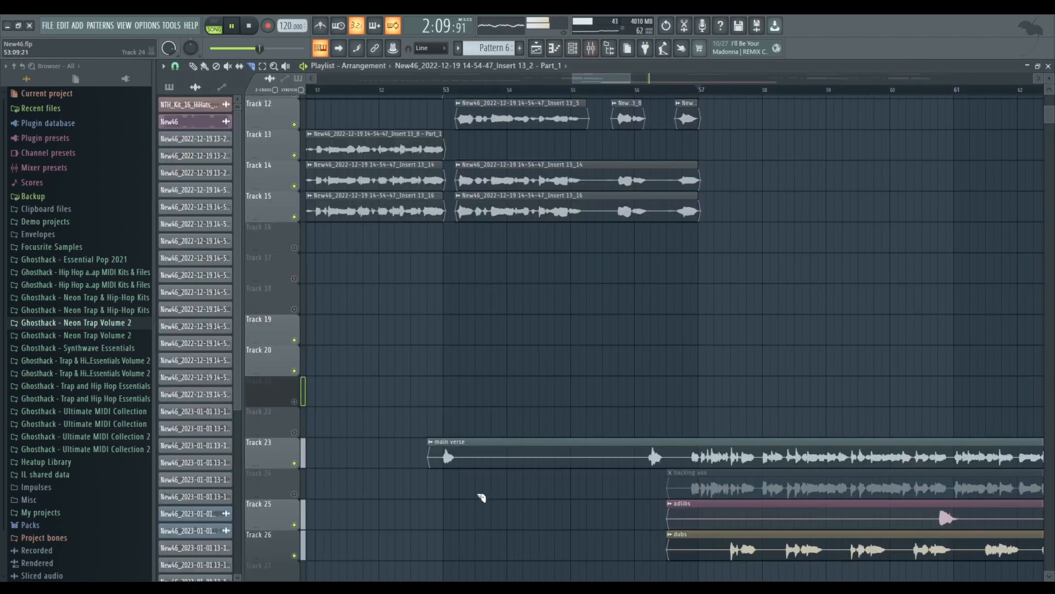
{"action": "left_click_drag", "start_coordinate": [439, 465], "coordinate": [447, 471]}
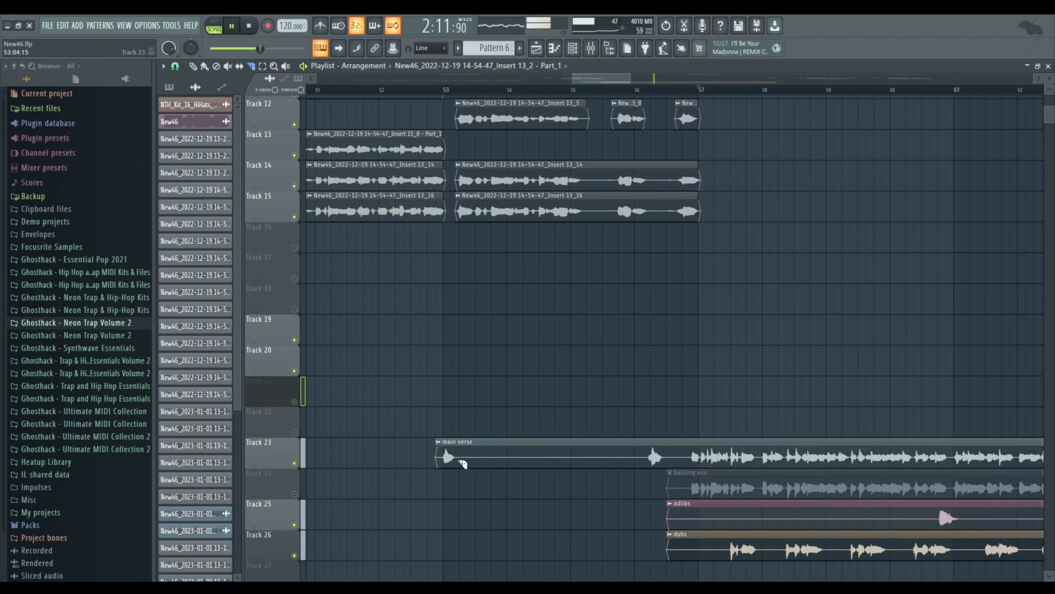
{"action": "left_click", "coordinate": [460, 463]}
{"action": "right_click", "coordinate": [507, 461]}
{"action": "right_click", "coordinate": [588, 462]}
{"action": "right_click", "coordinate": [613, 462]}
{"action": "key", "text": "space"}
{"action": "key", "text": "F9"}
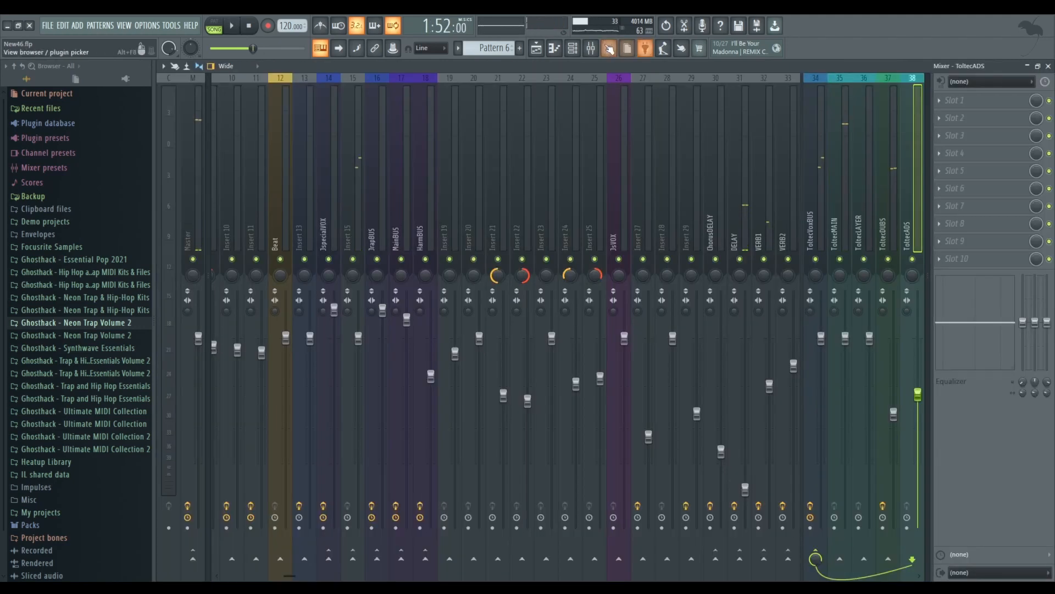
{"action": "key", "text": "F9"}
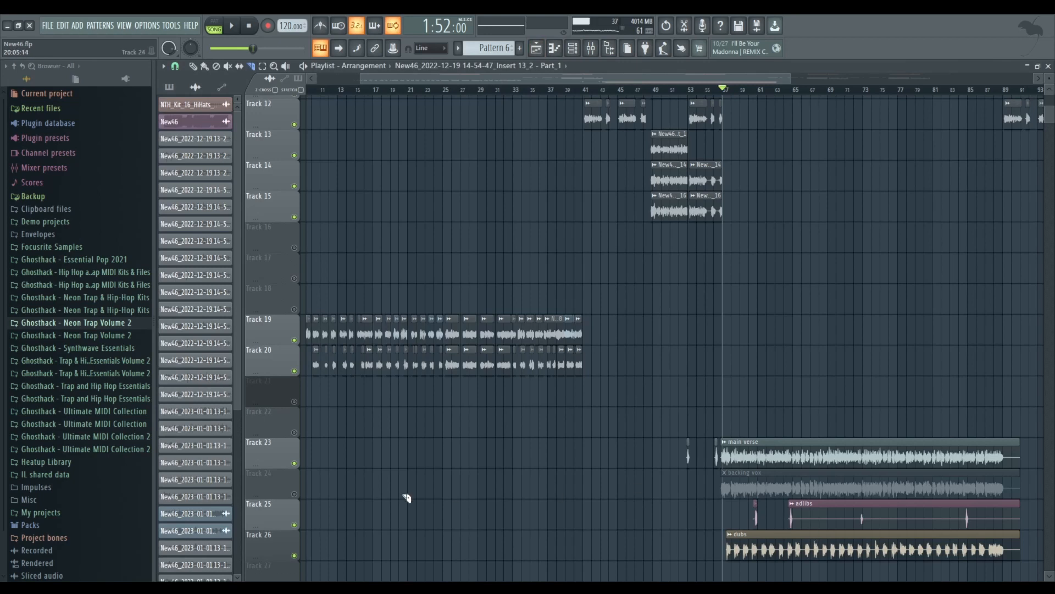
Unmute the backing vox track and slice off the silent ends of the four guest vocal clips.
{"action": "left_click", "coordinate": [294, 493]}
{"action": "left_click_drag", "start_coordinate": [1004, 442], "coordinate": [1006, 477]}
{"action": "left_click_drag", "start_coordinate": [1012, 515], "coordinate": [1011, 570]}
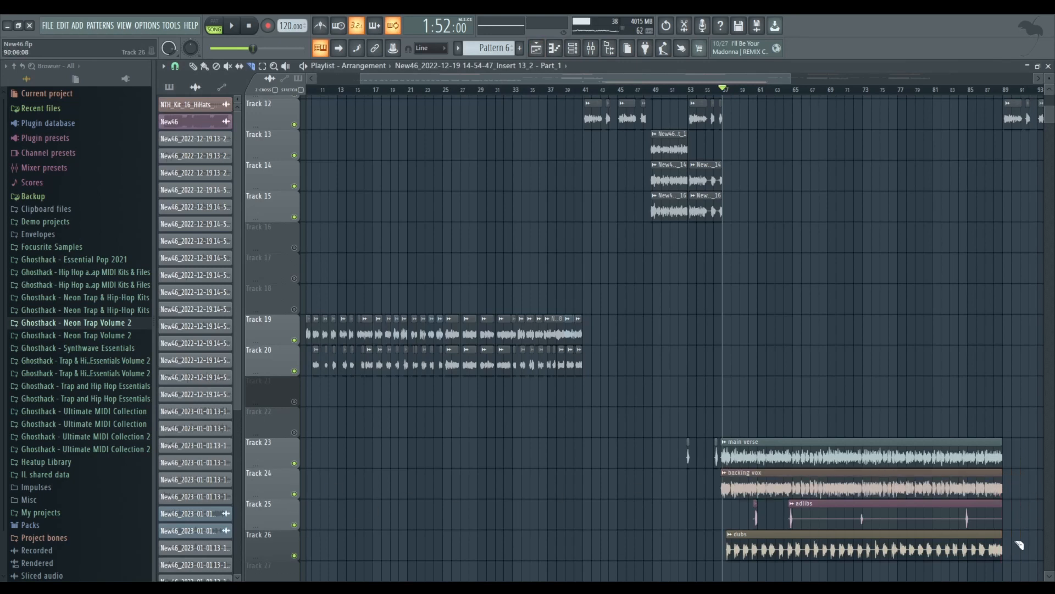
Lower the ToltecLAYER fader to below 50% while auditioning the backing vox against the main verse.
{"action": "left_click", "coordinate": [591, 48]}
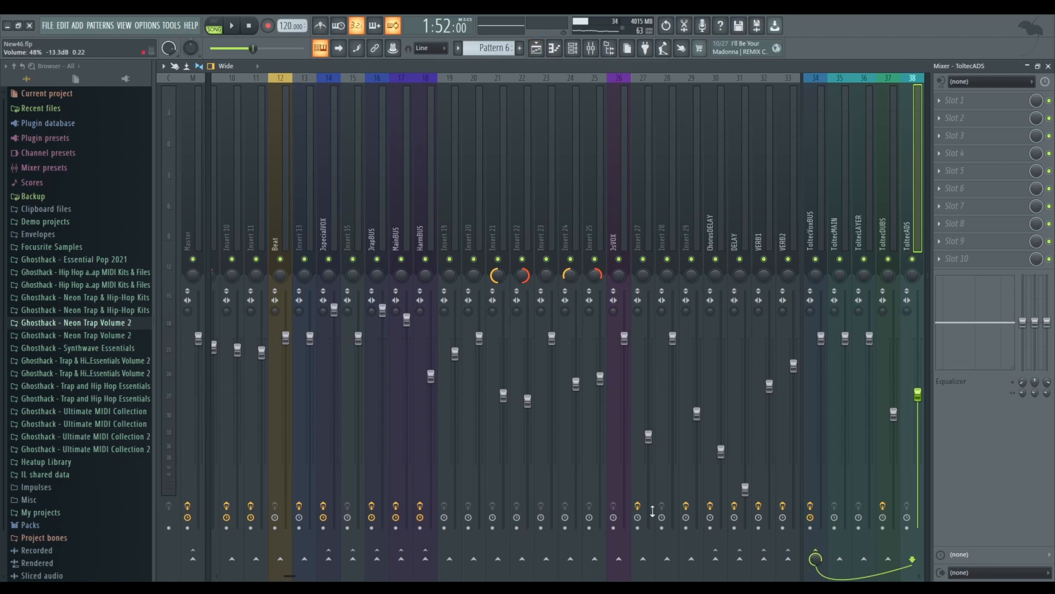
{"action": "key", "text": "F9"}
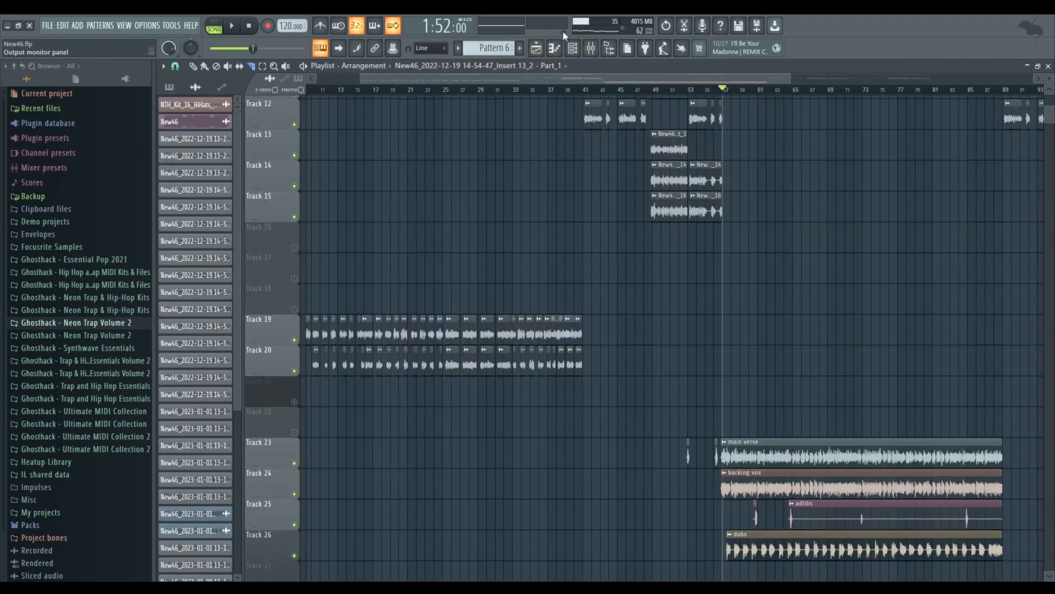
{"action": "left_click", "coordinate": [592, 49]}
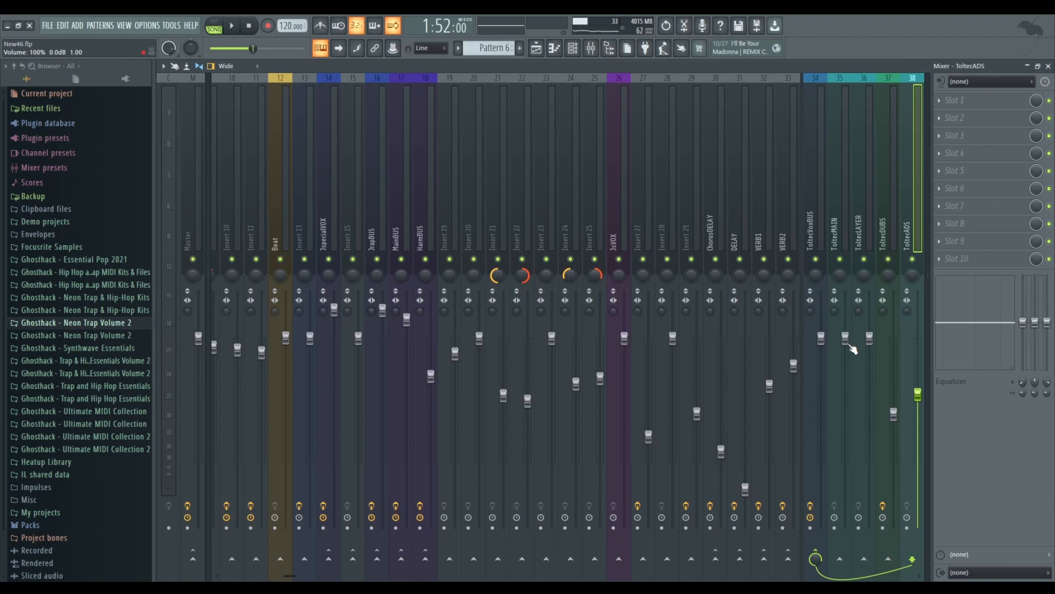
{"action": "key", "text": "space"}
{"action": "left_click_drag", "start_coordinate": [870, 338], "coordinate": [870, 433]}
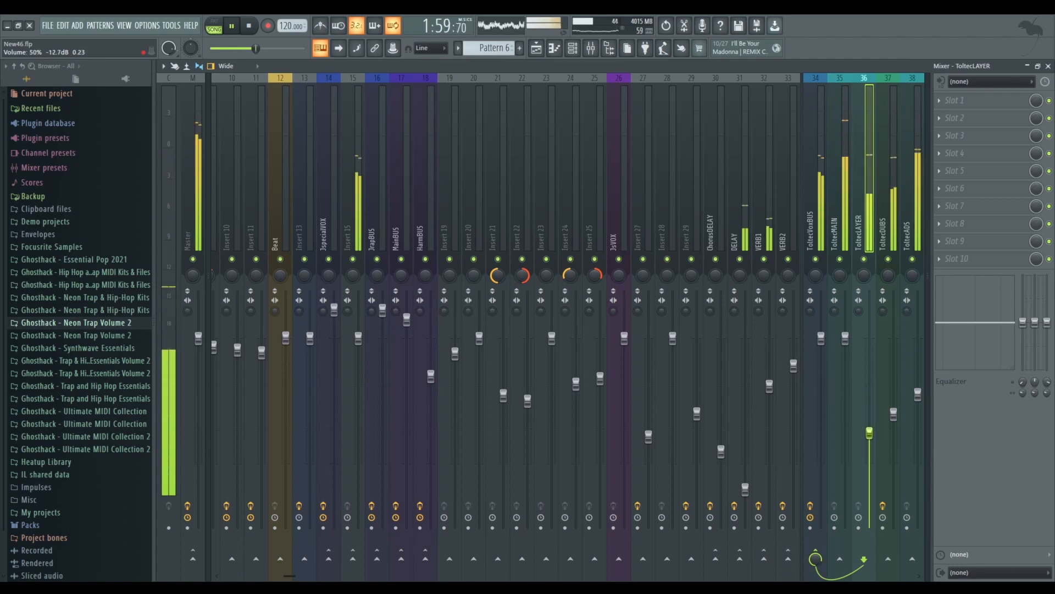
{"action": "left_click_drag", "start_coordinate": [870, 431], "coordinate": [869, 451]}
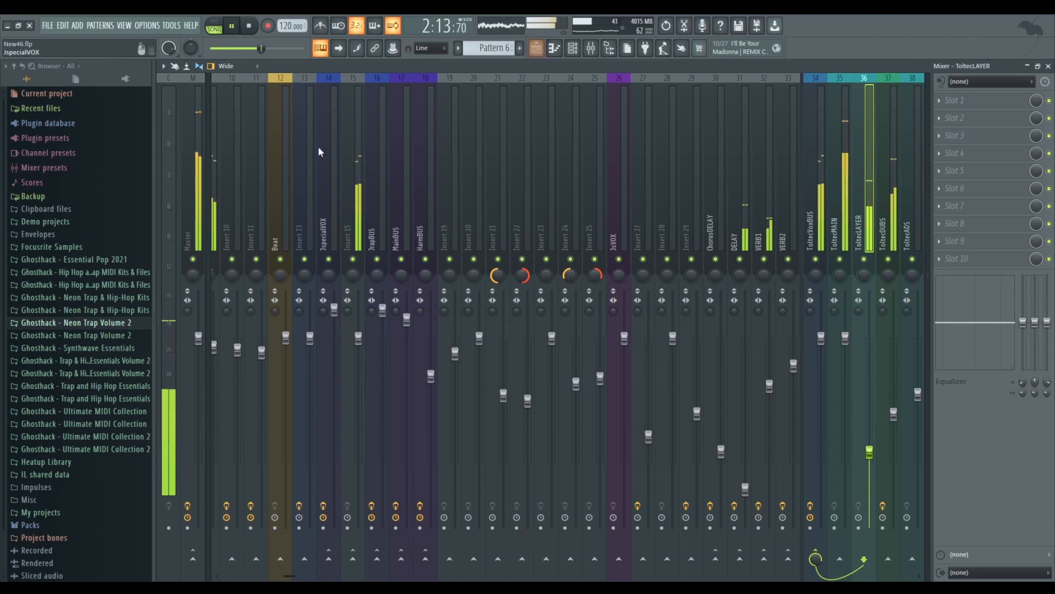
{"action": "key", "text": "space"}
Load Fruity Limiter in effect slot 6 of ToltecVoxBUS.
{"action": "left_click", "coordinate": [536, 49]}
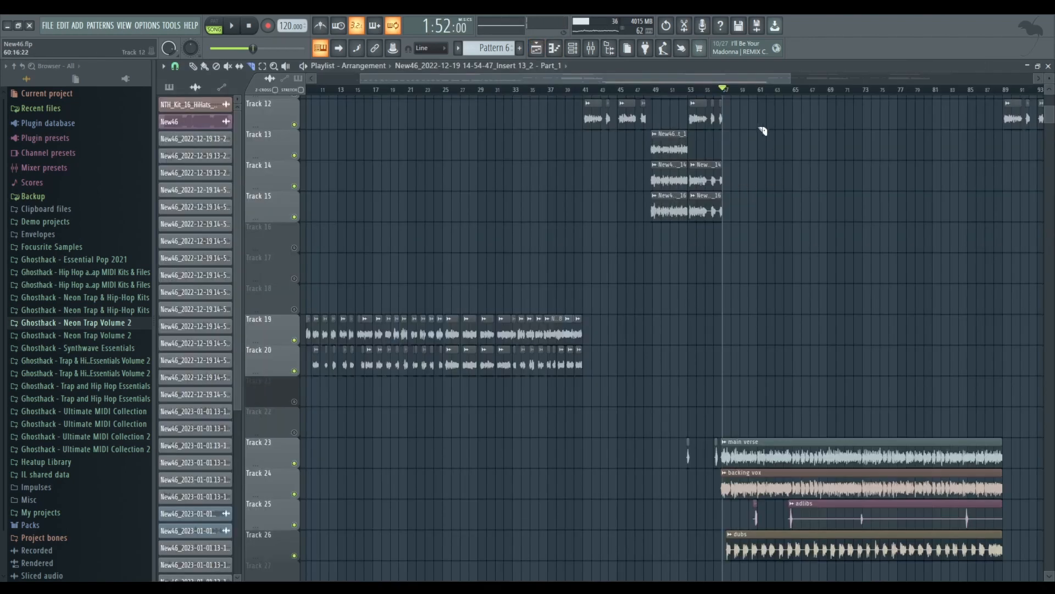
{"action": "scroll", "coordinate": [734, 94], "scroll_direction": "down", "scroll_amount": 3}
{"action": "scroll", "coordinate": [734, 201], "scroll_direction": "down", "scroll_amount": 4}
{"action": "scroll", "coordinate": [733, 201], "scroll_direction": "down", "scroll_amount": 2}
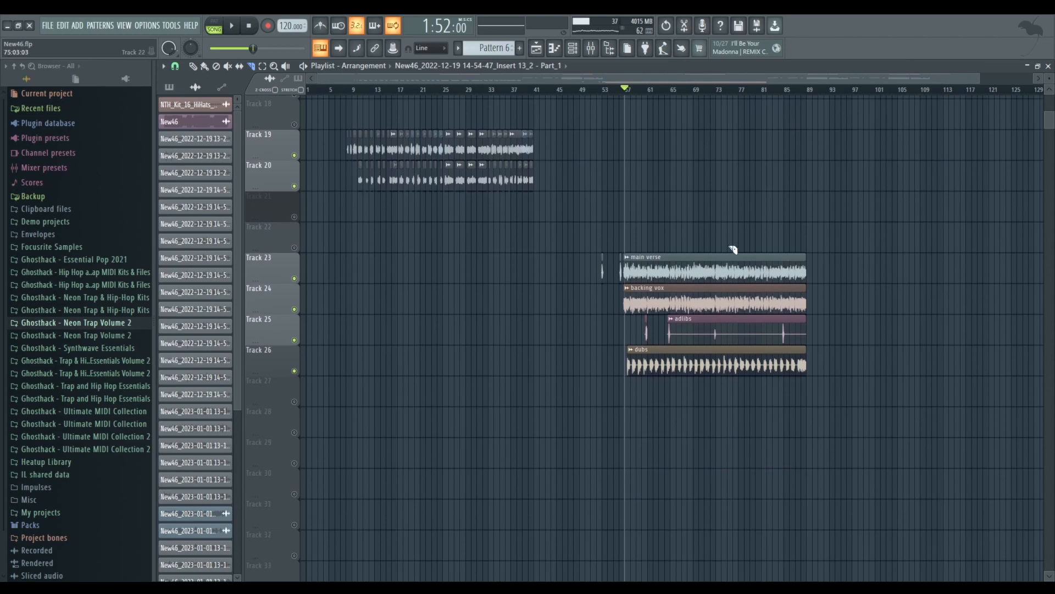
{"action": "key", "text": "F9"}
{"action": "left_click", "coordinate": [662, 153]}
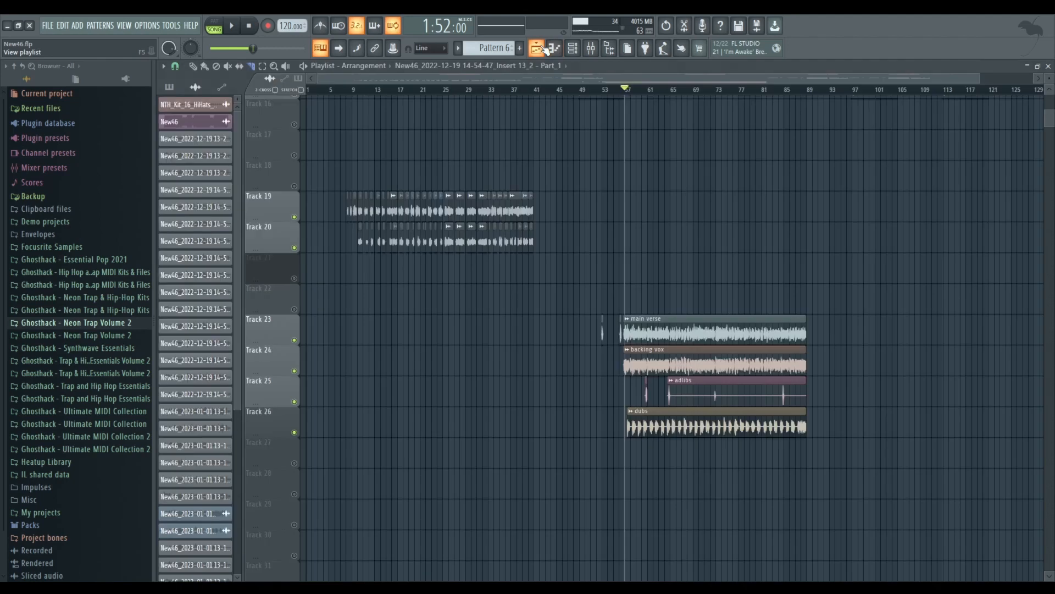
{"action": "left_click", "coordinate": [545, 48]}
{"action": "left_click", "coordinate": [545, 49]}
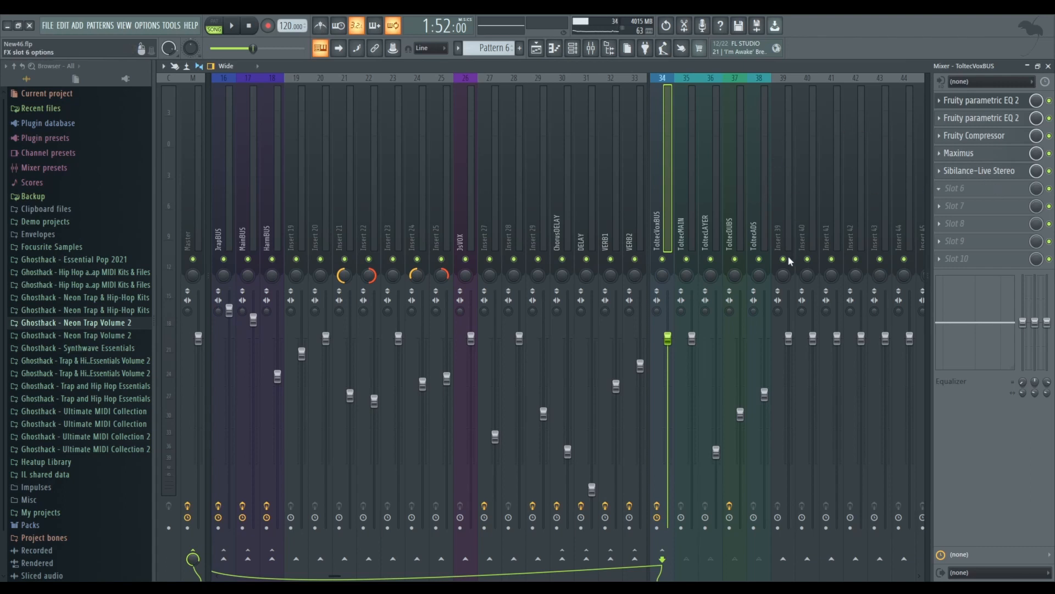
{"action": "left_click", "coordinate": [791, 273]}
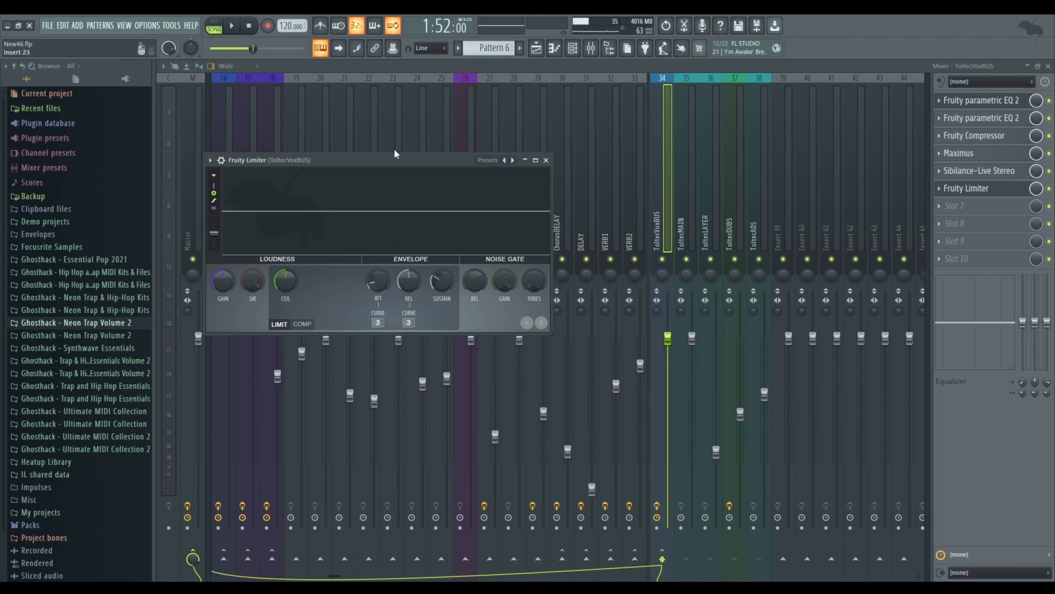
Solo ToltecMAIN and re-enable ToltecLAYER, ToltecDUBS and ToltecADS to isolate the guest vocals.
{"action": "right_click", "coordinate": [687, 260]}
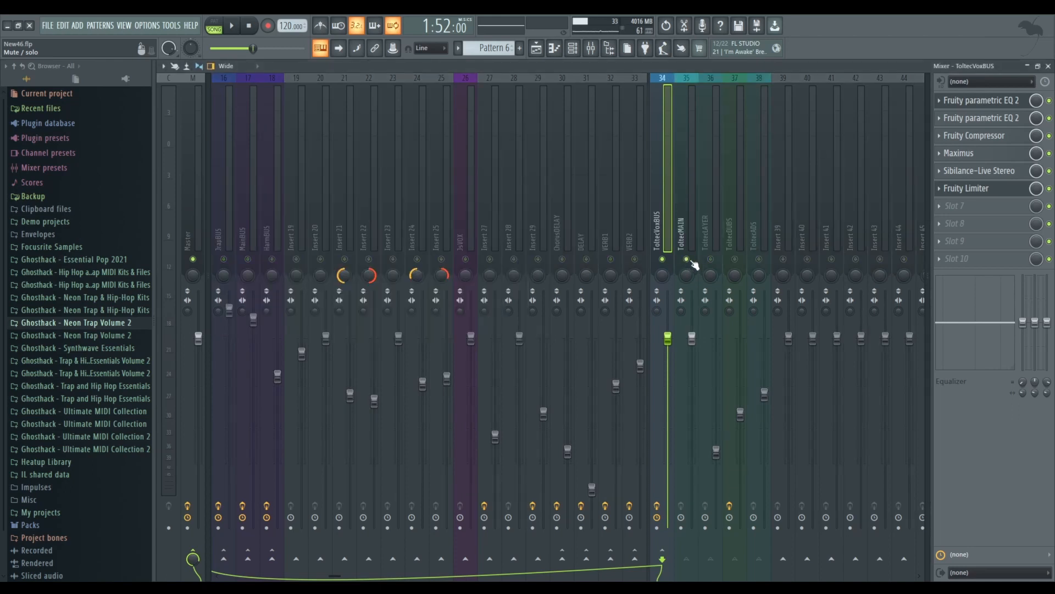
{"action": "left_click", "coordinate": [711, 259]}
{"action": "left_click", "coordinate": [735, 259]}
{"action": "left_click", "coordinate": [759, 258]}
Lower the Fruity Limiter ceiling on ToltecVoxBUS during playback and audition the limited vocals.
{"action": "key", "text": "space"}
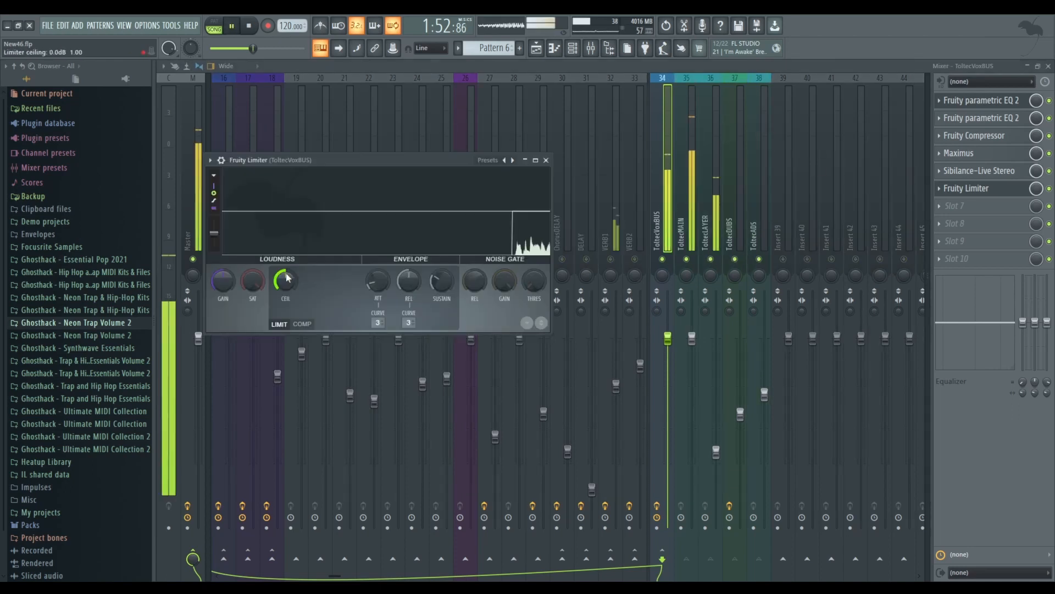
{"action": "left_click_drag", "start_coordinate": [286, 278], "coordinate": [286, 320]}
{"action": "key", "text": "space"}
{"action": "key", "text": "space"}
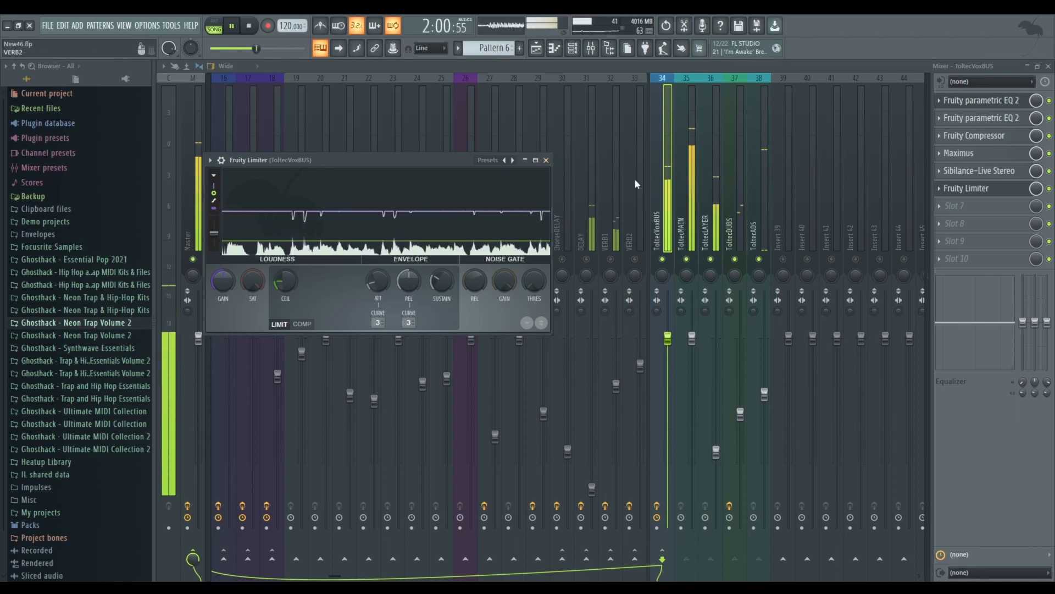
Load Soundgoodizer in effect slot 7 of ToltecVoxBUS, using mode C with a reduced amount, and audition the vocals.
{"action": "left_click", "coordinate": [547, 161]}
{"action": "key", "text": "space"}
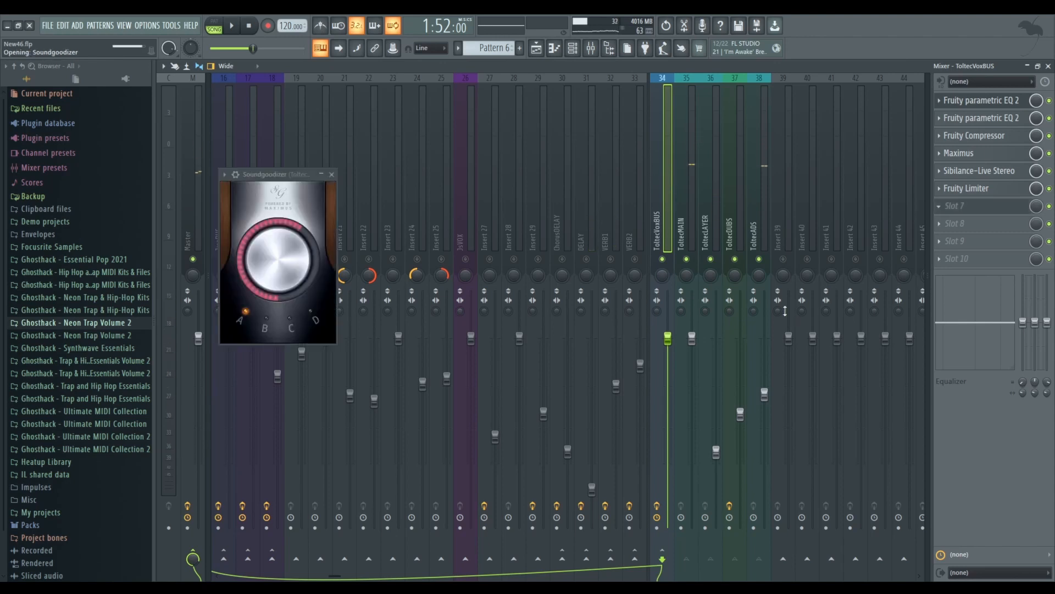
{"action": "key", "text": "space"}
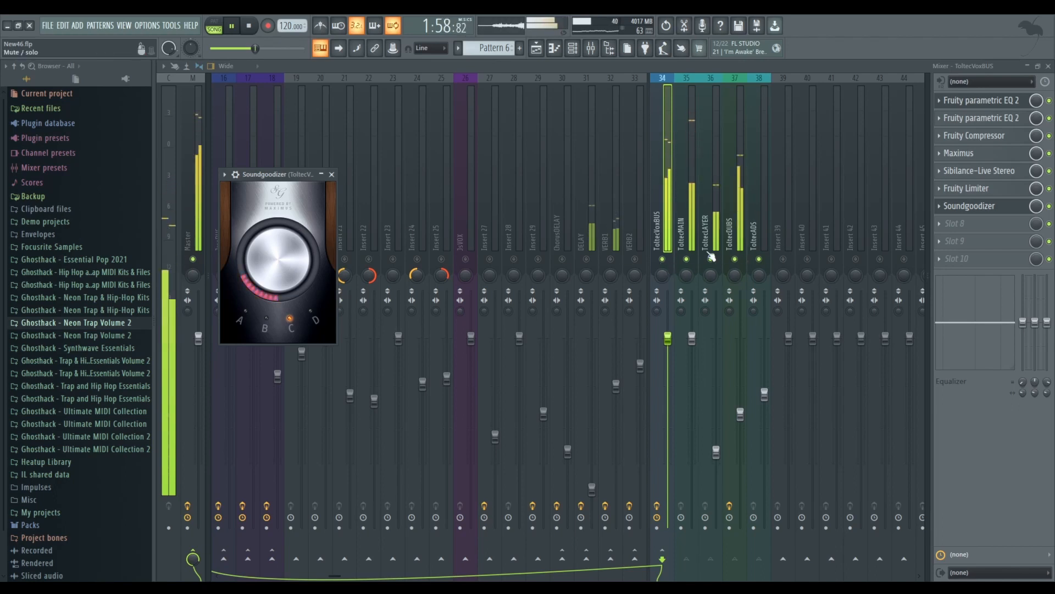
{"action": "key", "text": "space"}
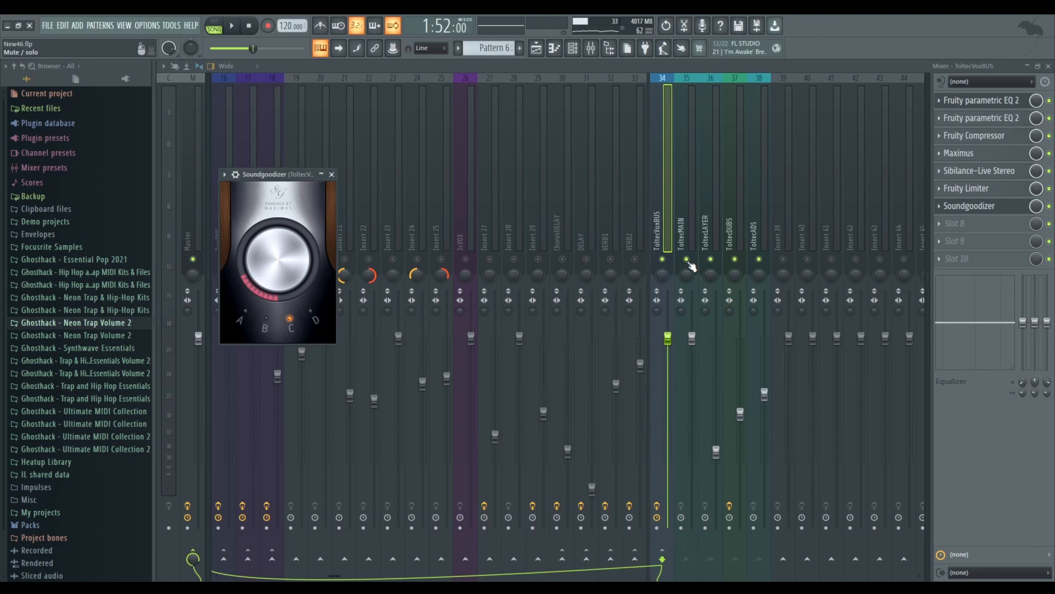
Lower the ToltecMAIN, ToltecLAYER, ToltecDUBS and ToltecADS faders with the full mix unmuted, and select the Master track.
{"action": "left_click", "coordinate": [666, 173]}
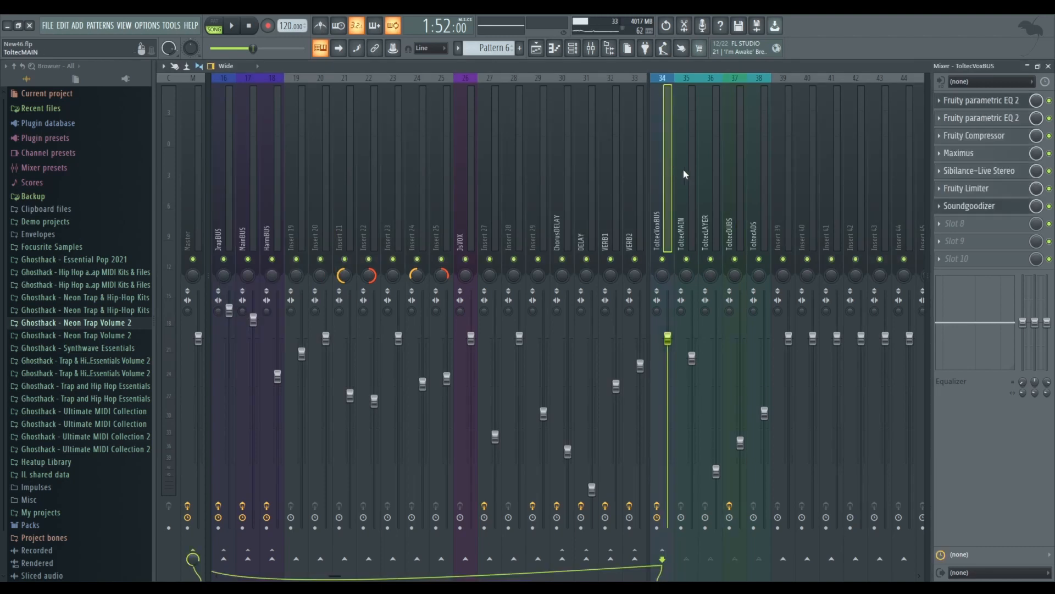
{"action": "left_click", "coordinate": [690, 172]}
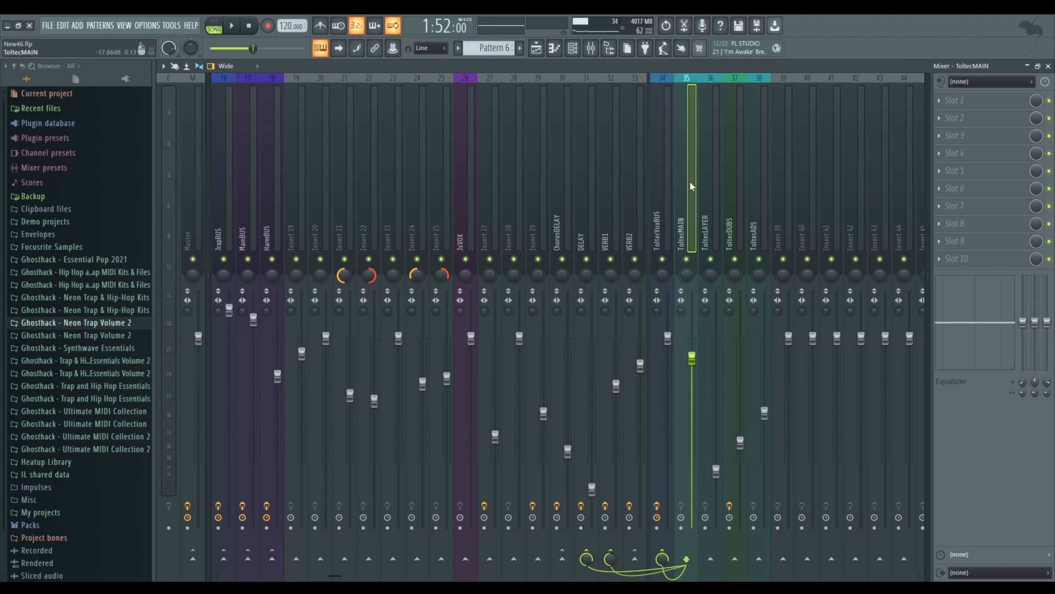
{"action": "left_click", "coordinate": [194, 141]}
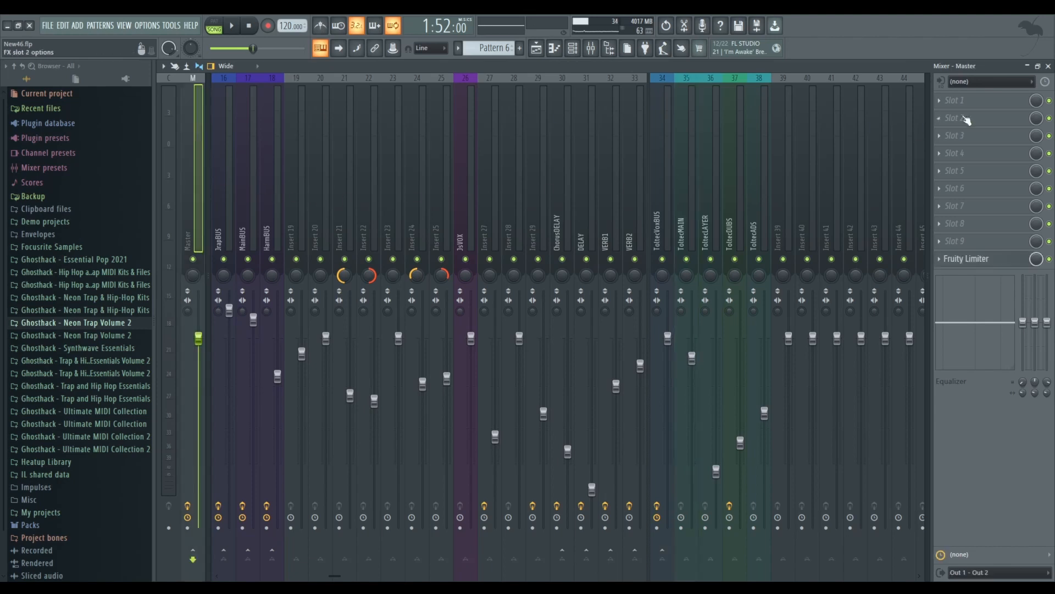